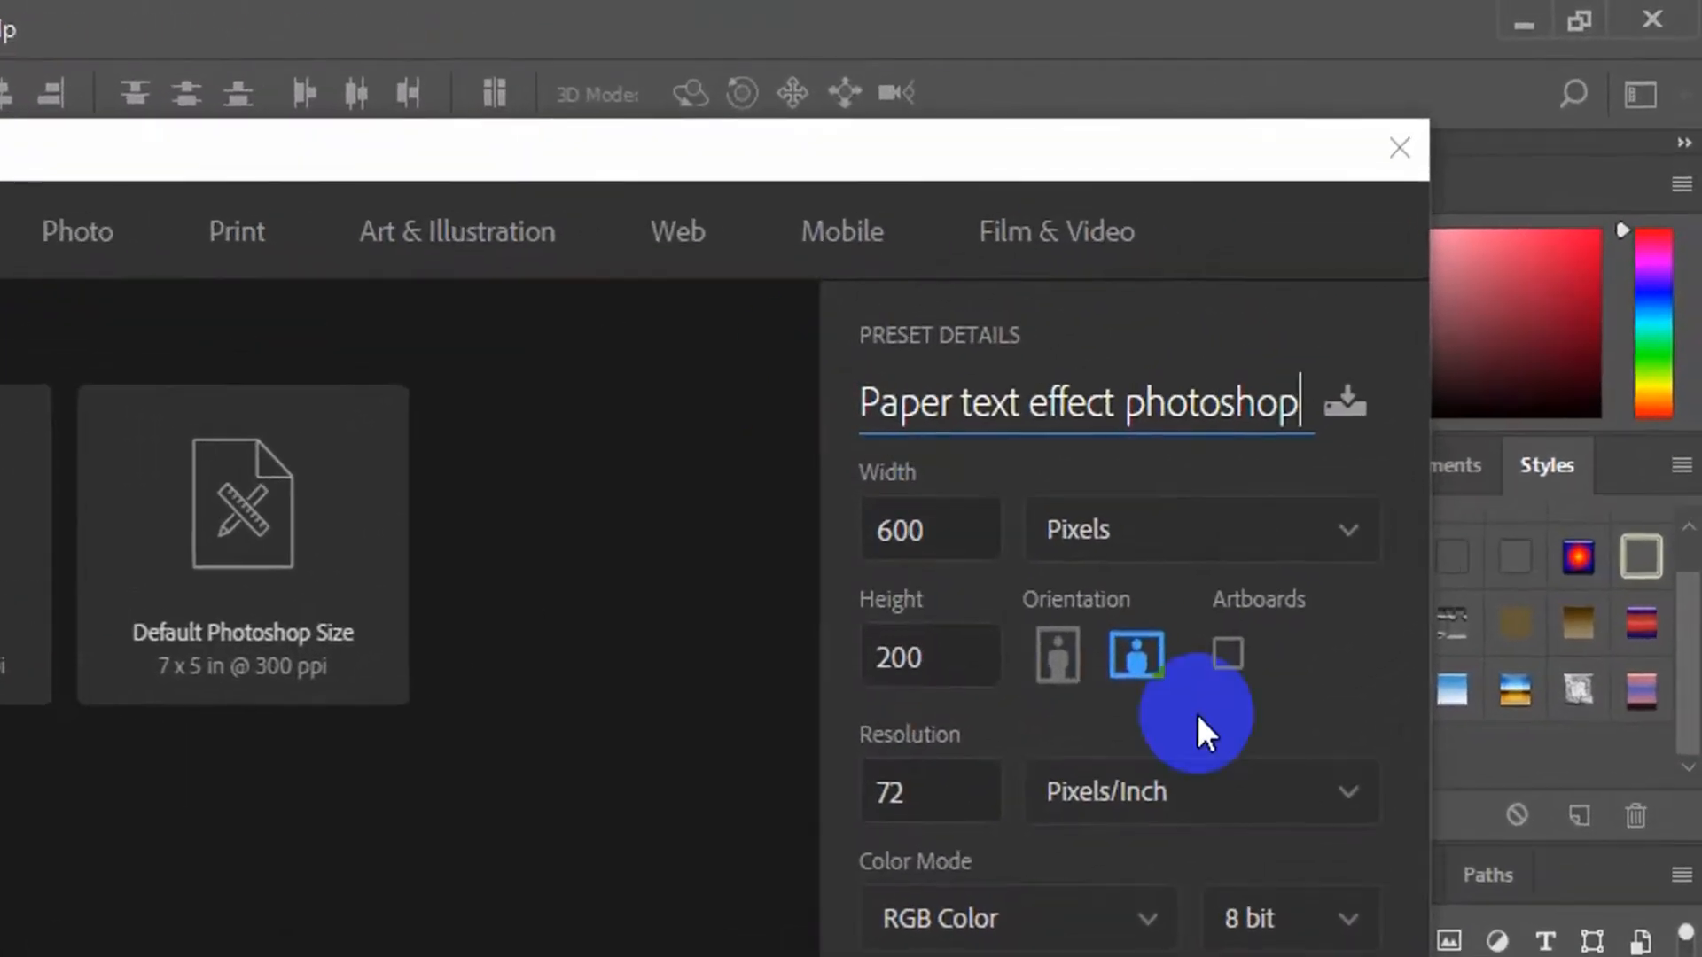
Create the new document at 600 × 200 pixels, 72 pixels/inch, RGB Color, with white background contents
left_click(939, 528)
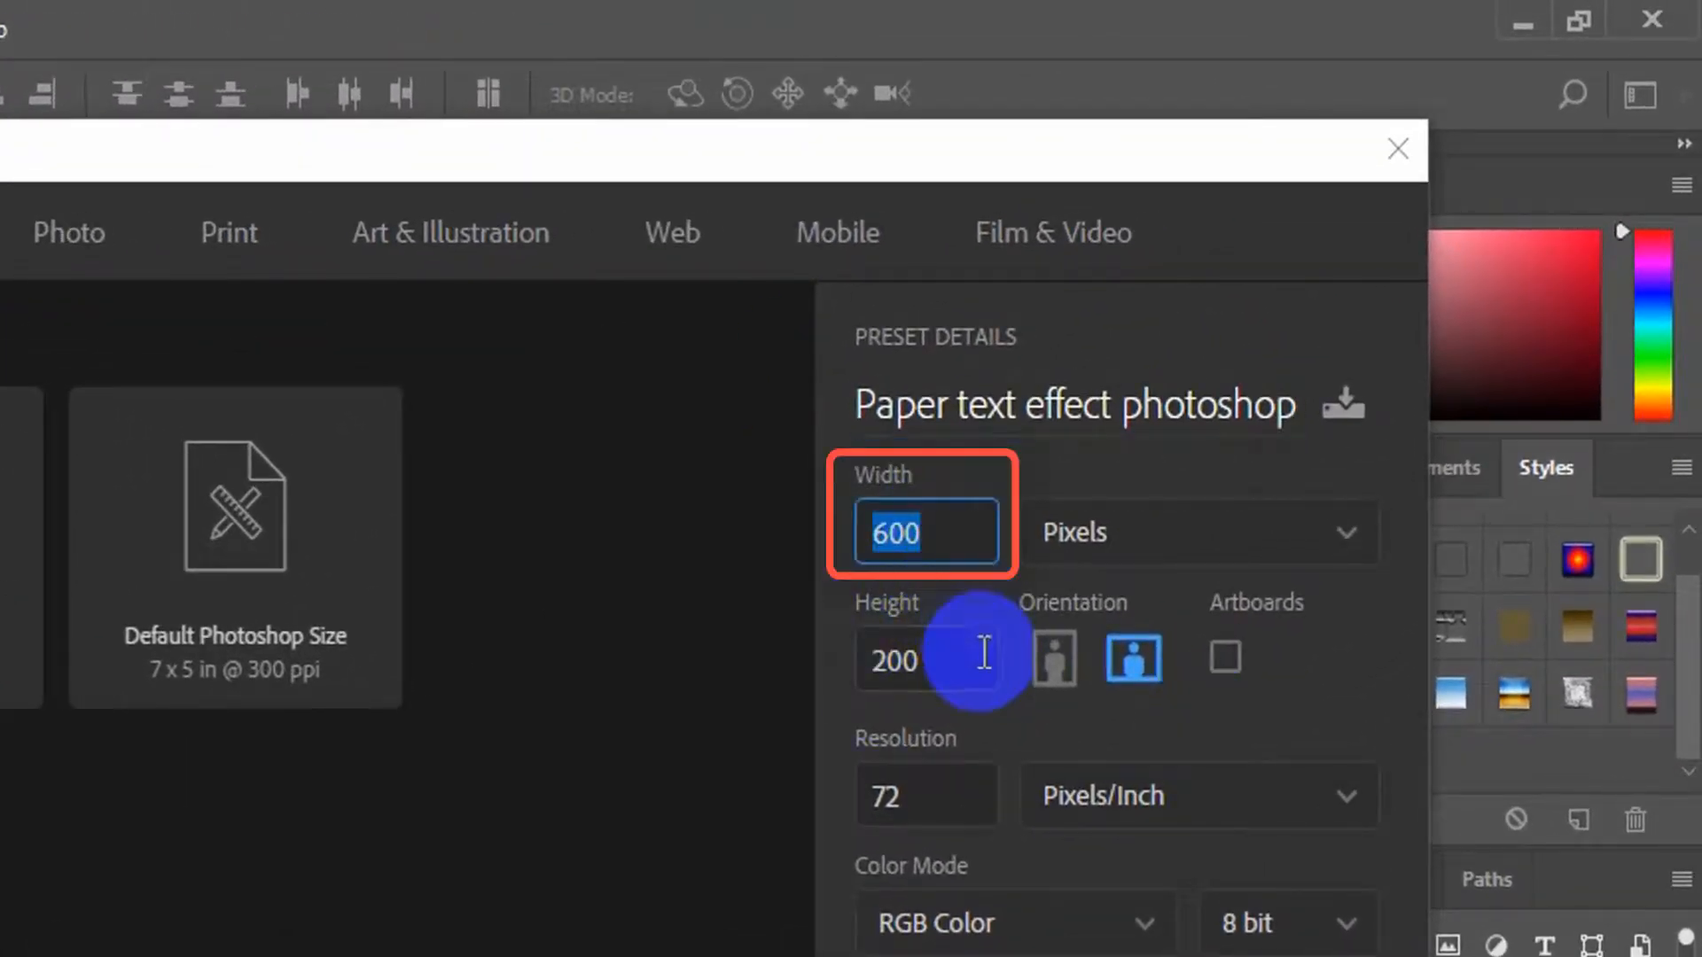
left_click(977, 678)
left_click(948, 807)
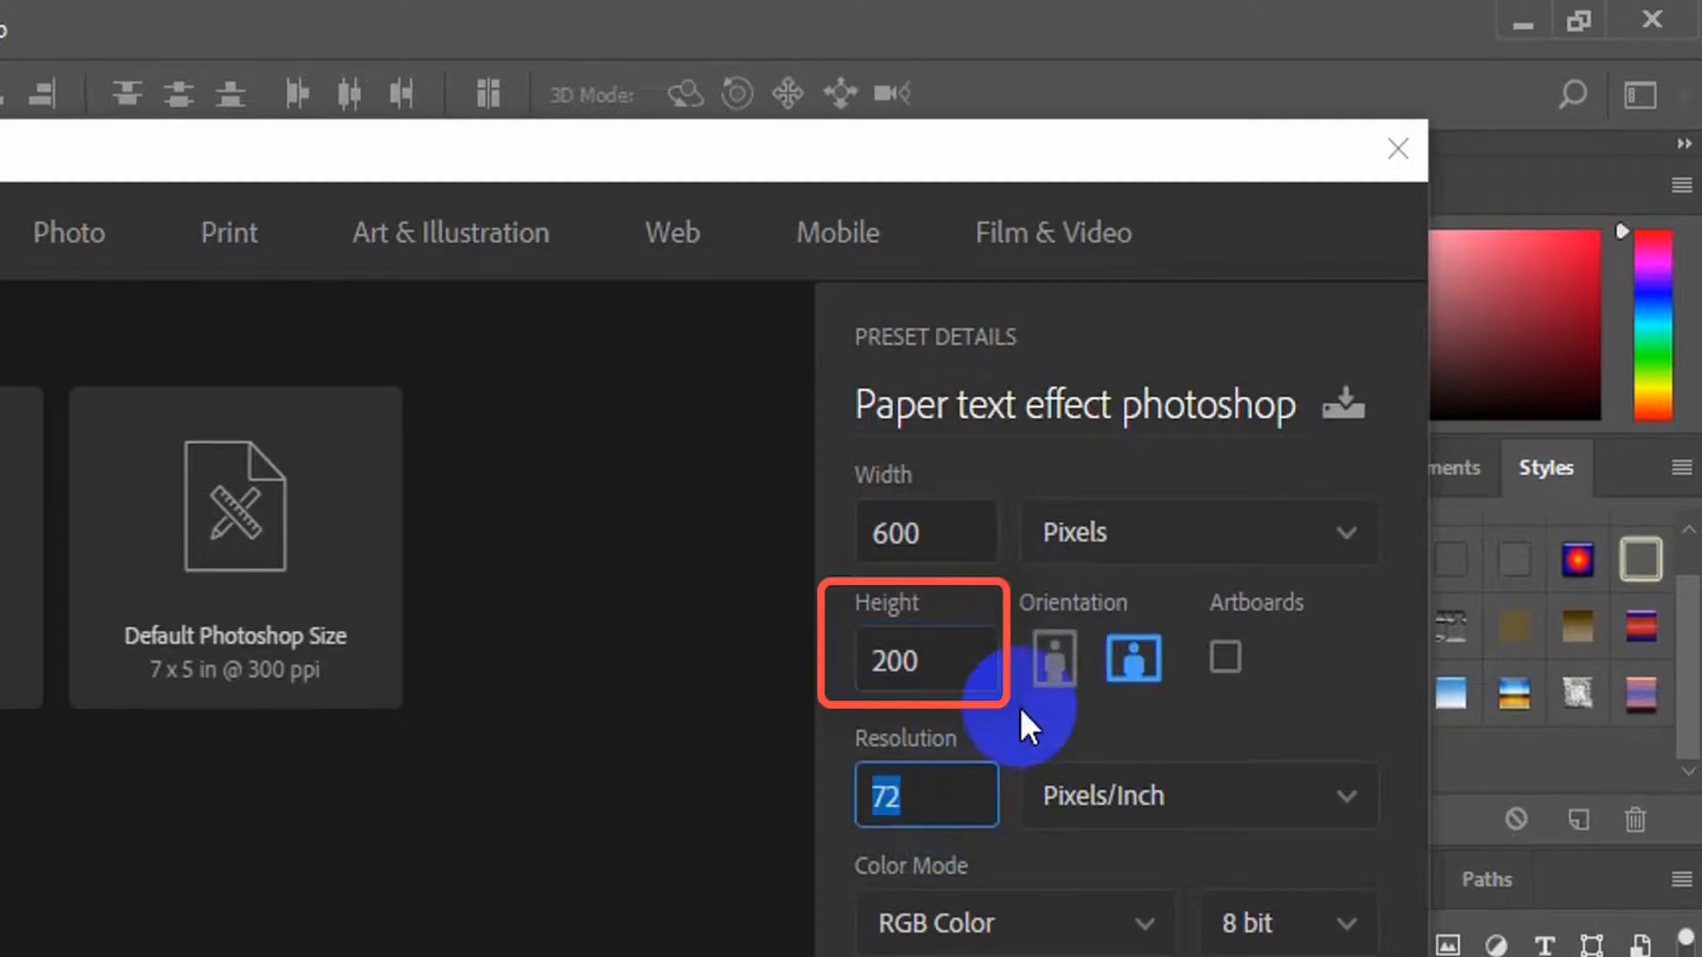
left_click(980, 794)
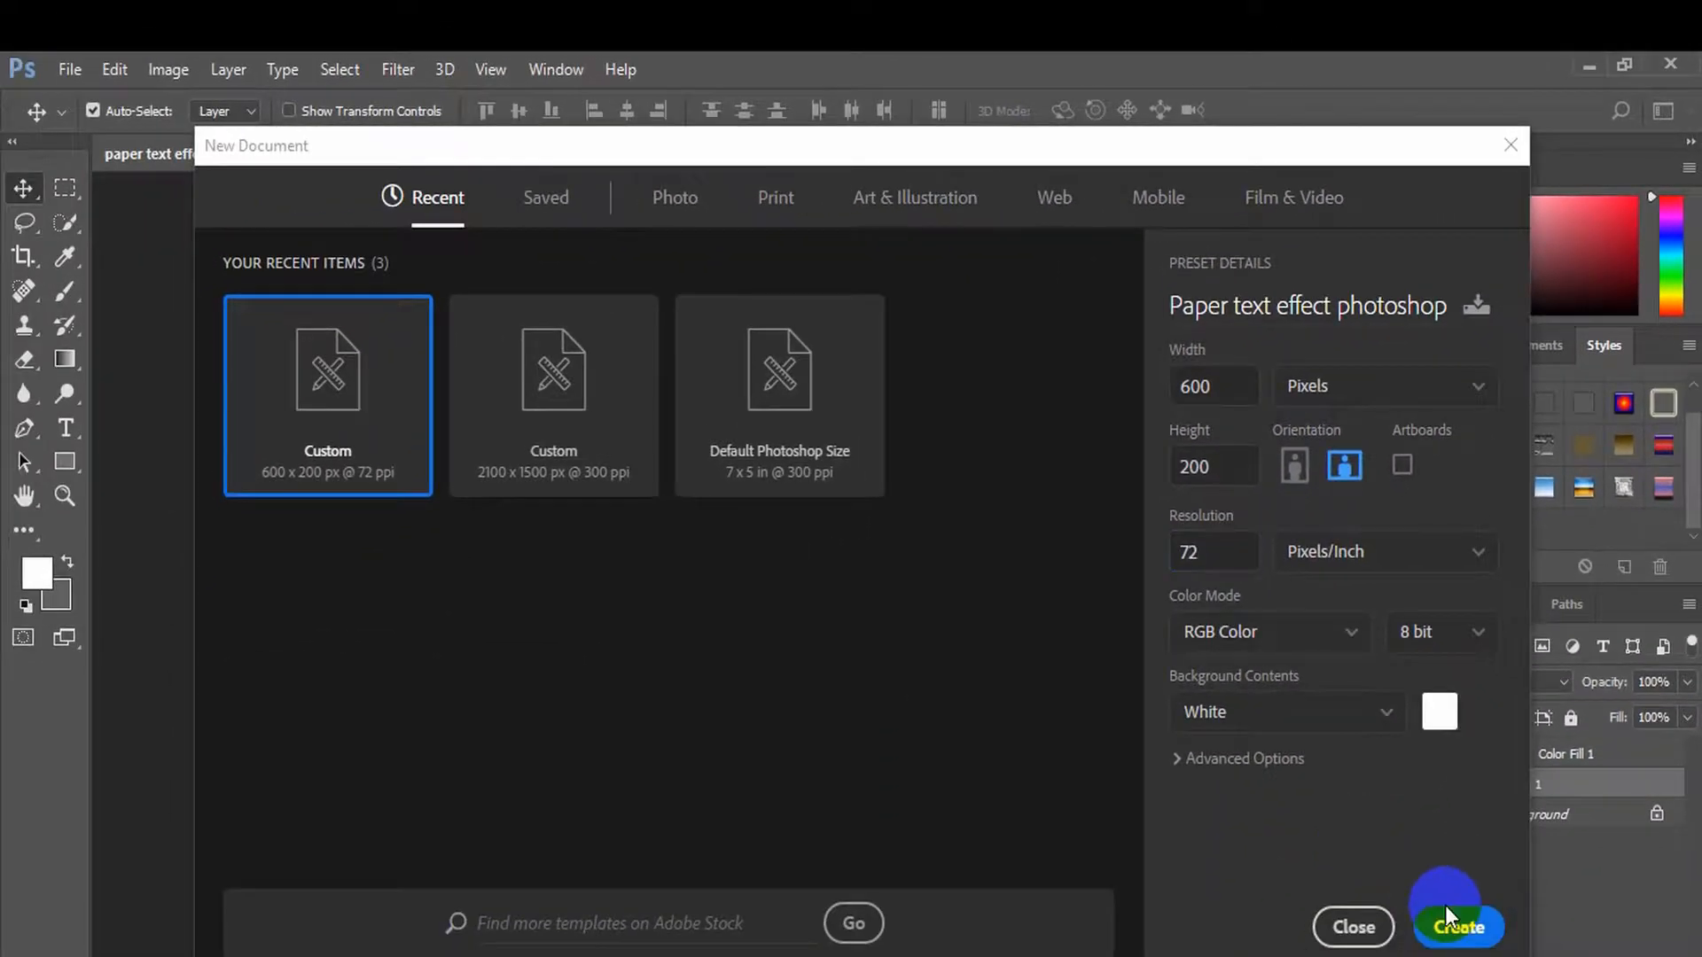
left_click(1447, 941)
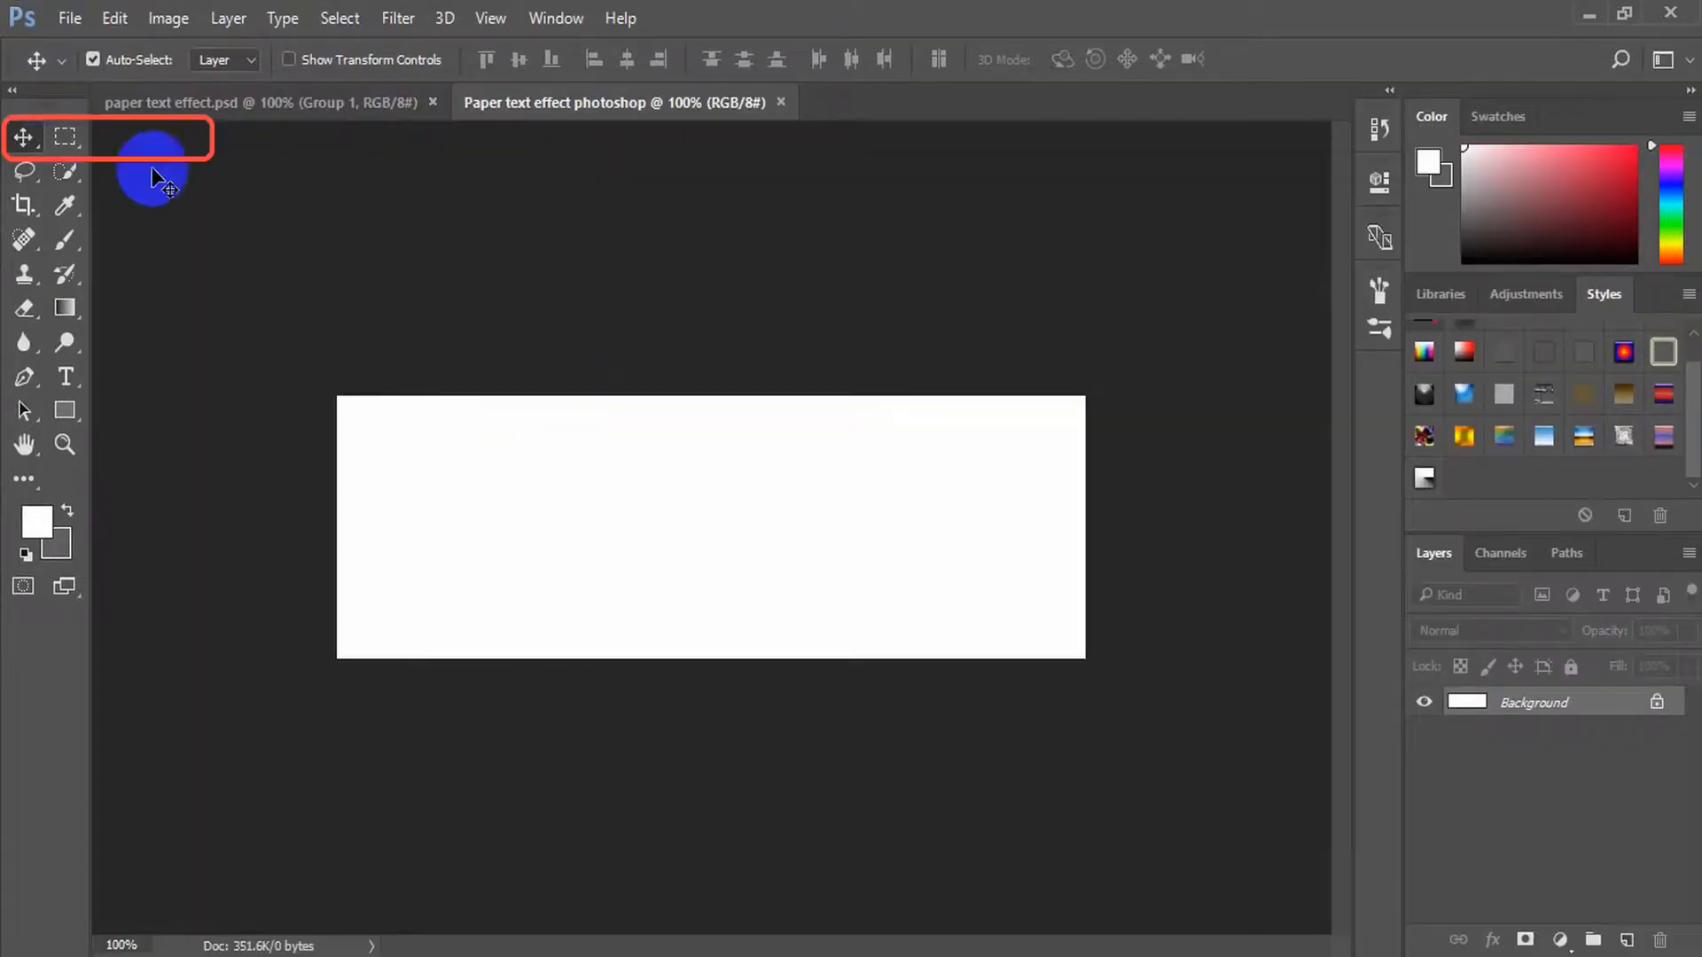
Activate the Gradient tool and open its current gradient for editing
right_click(23, 139)
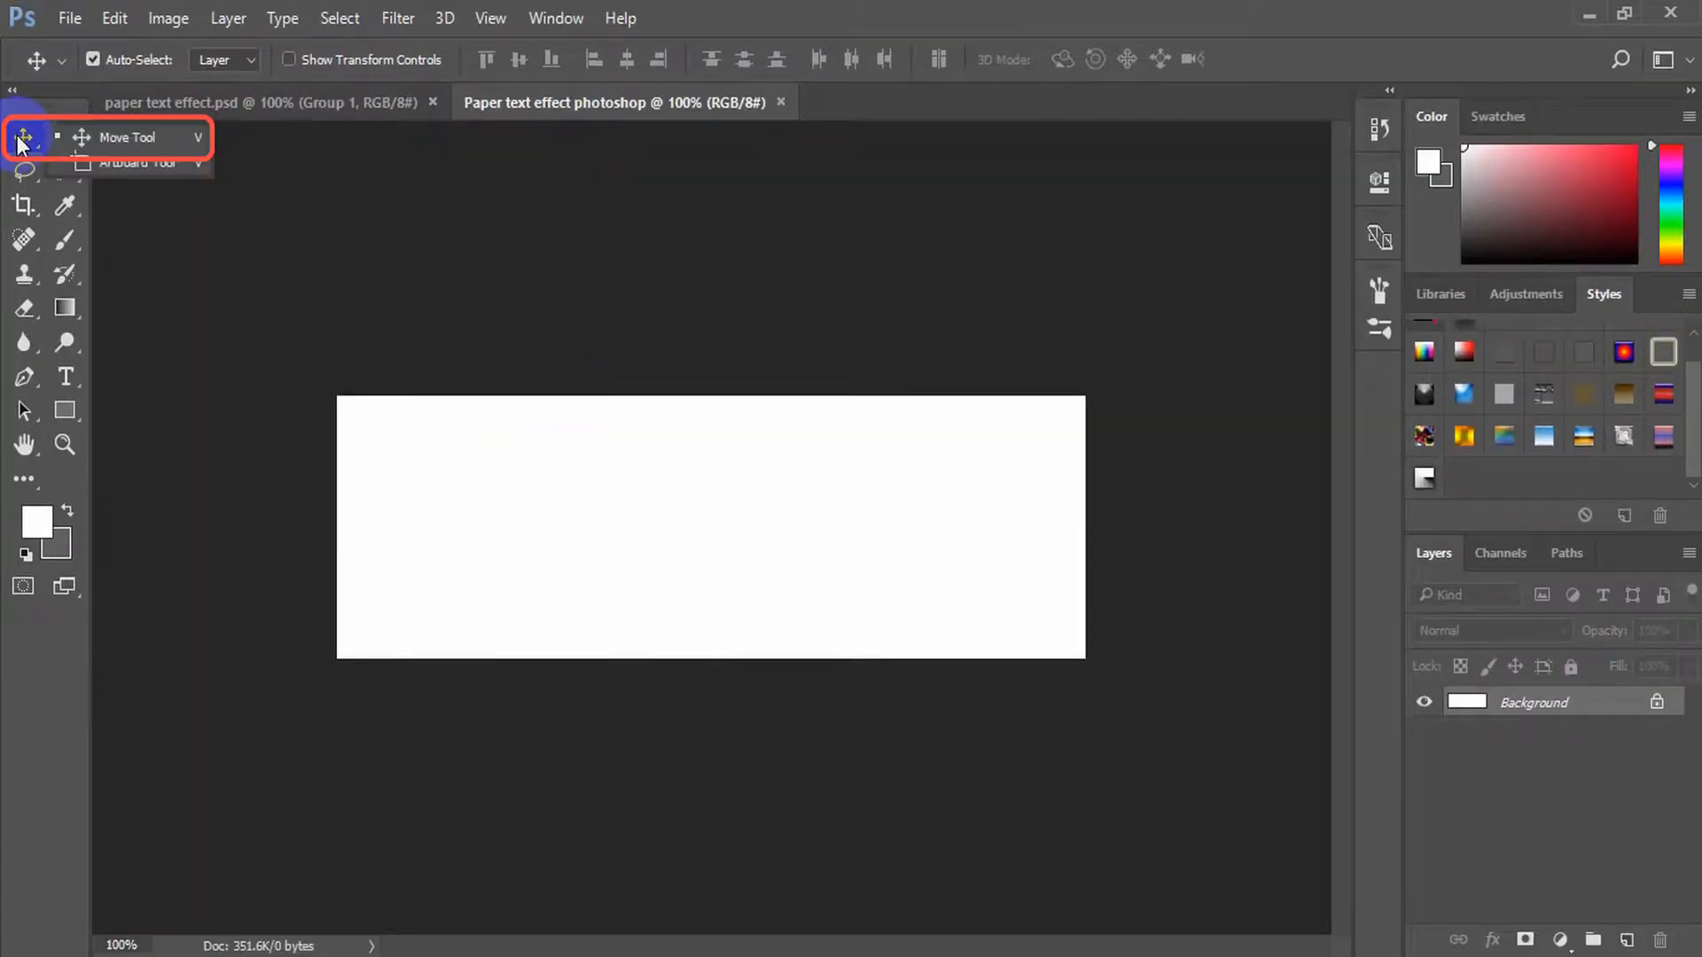
left_click(108, 137)
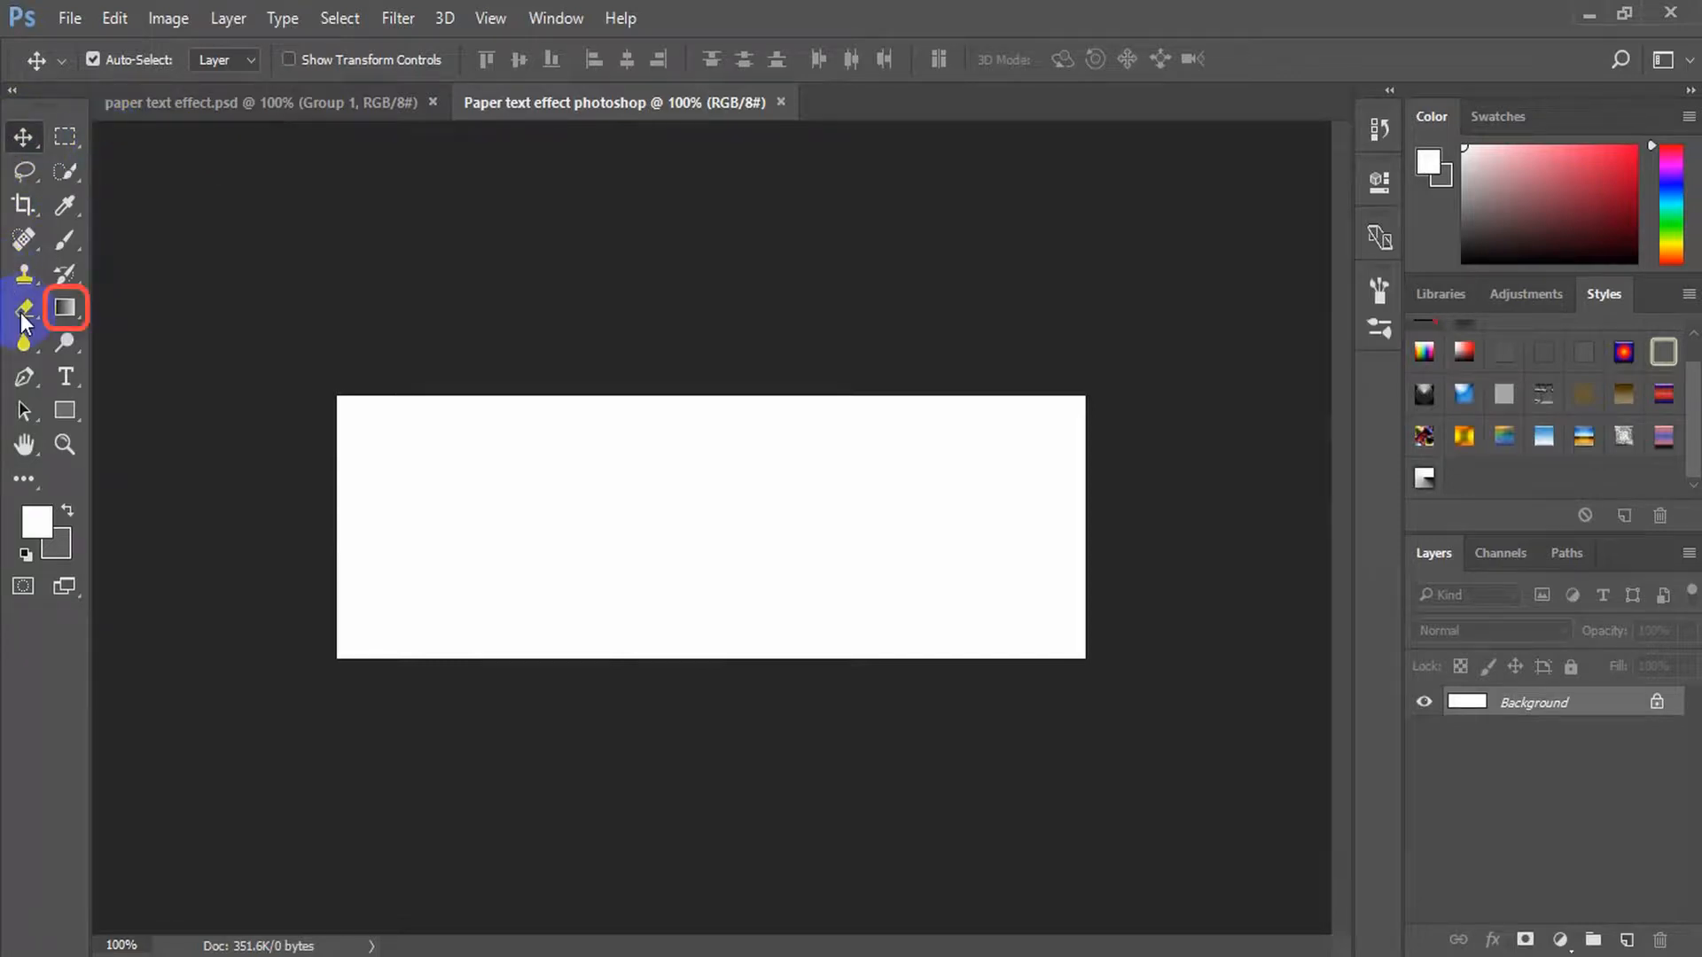
right_click(69, 312)
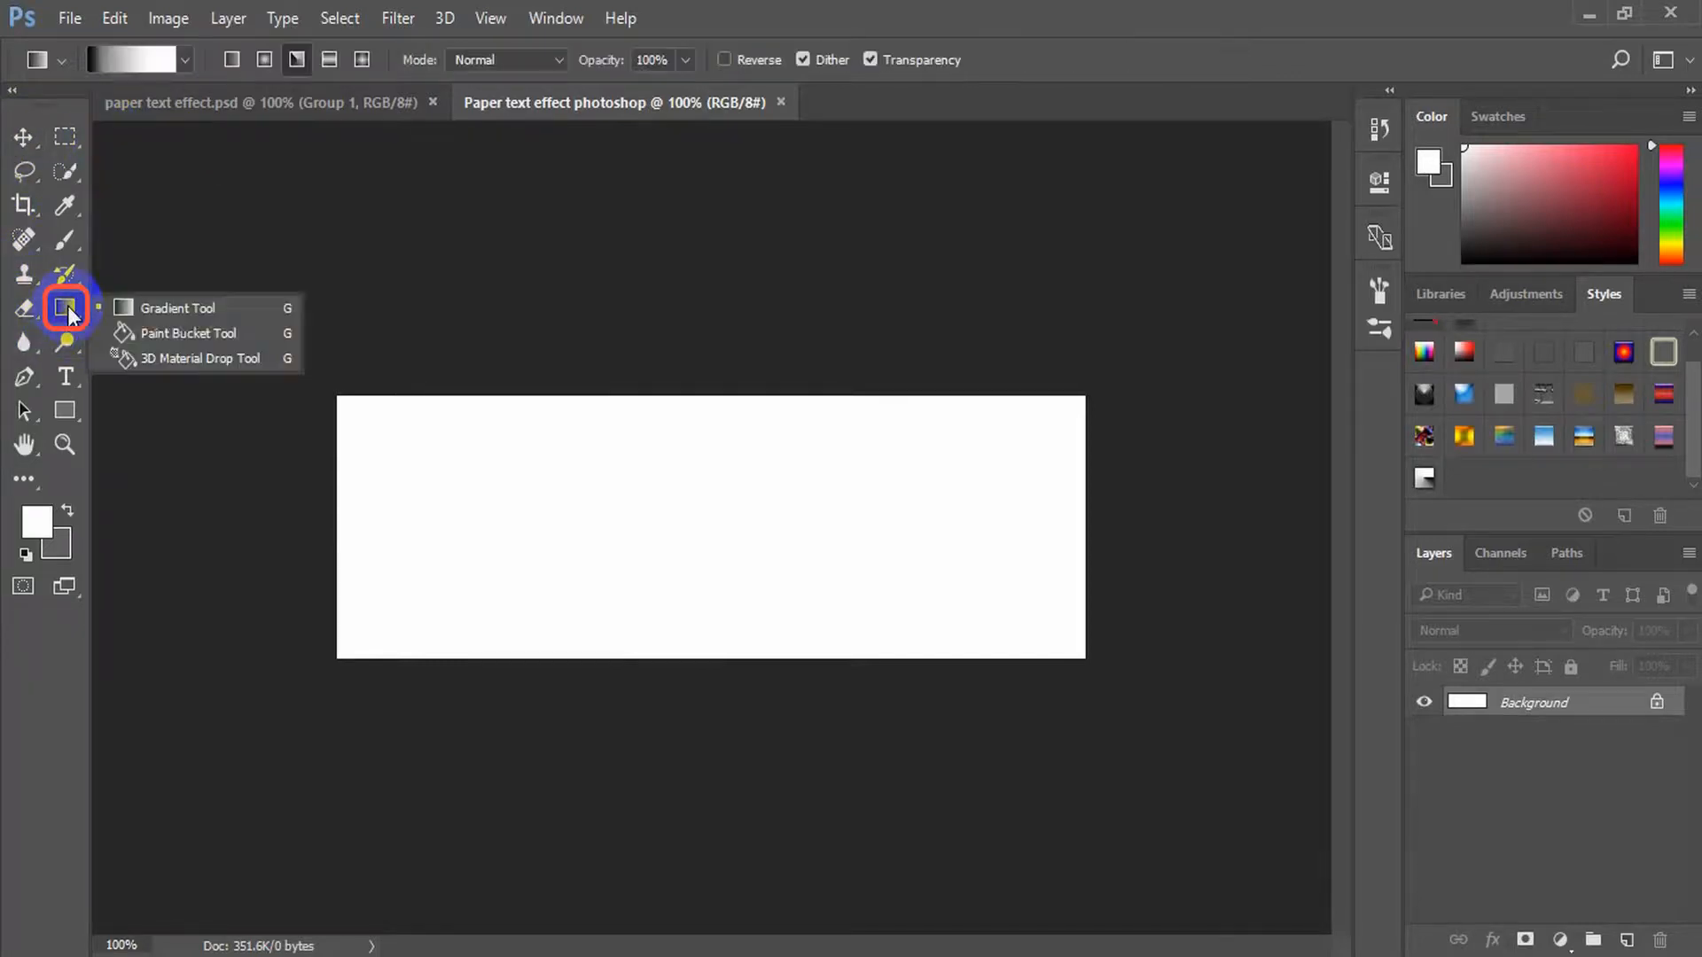
left_click(142, 312)
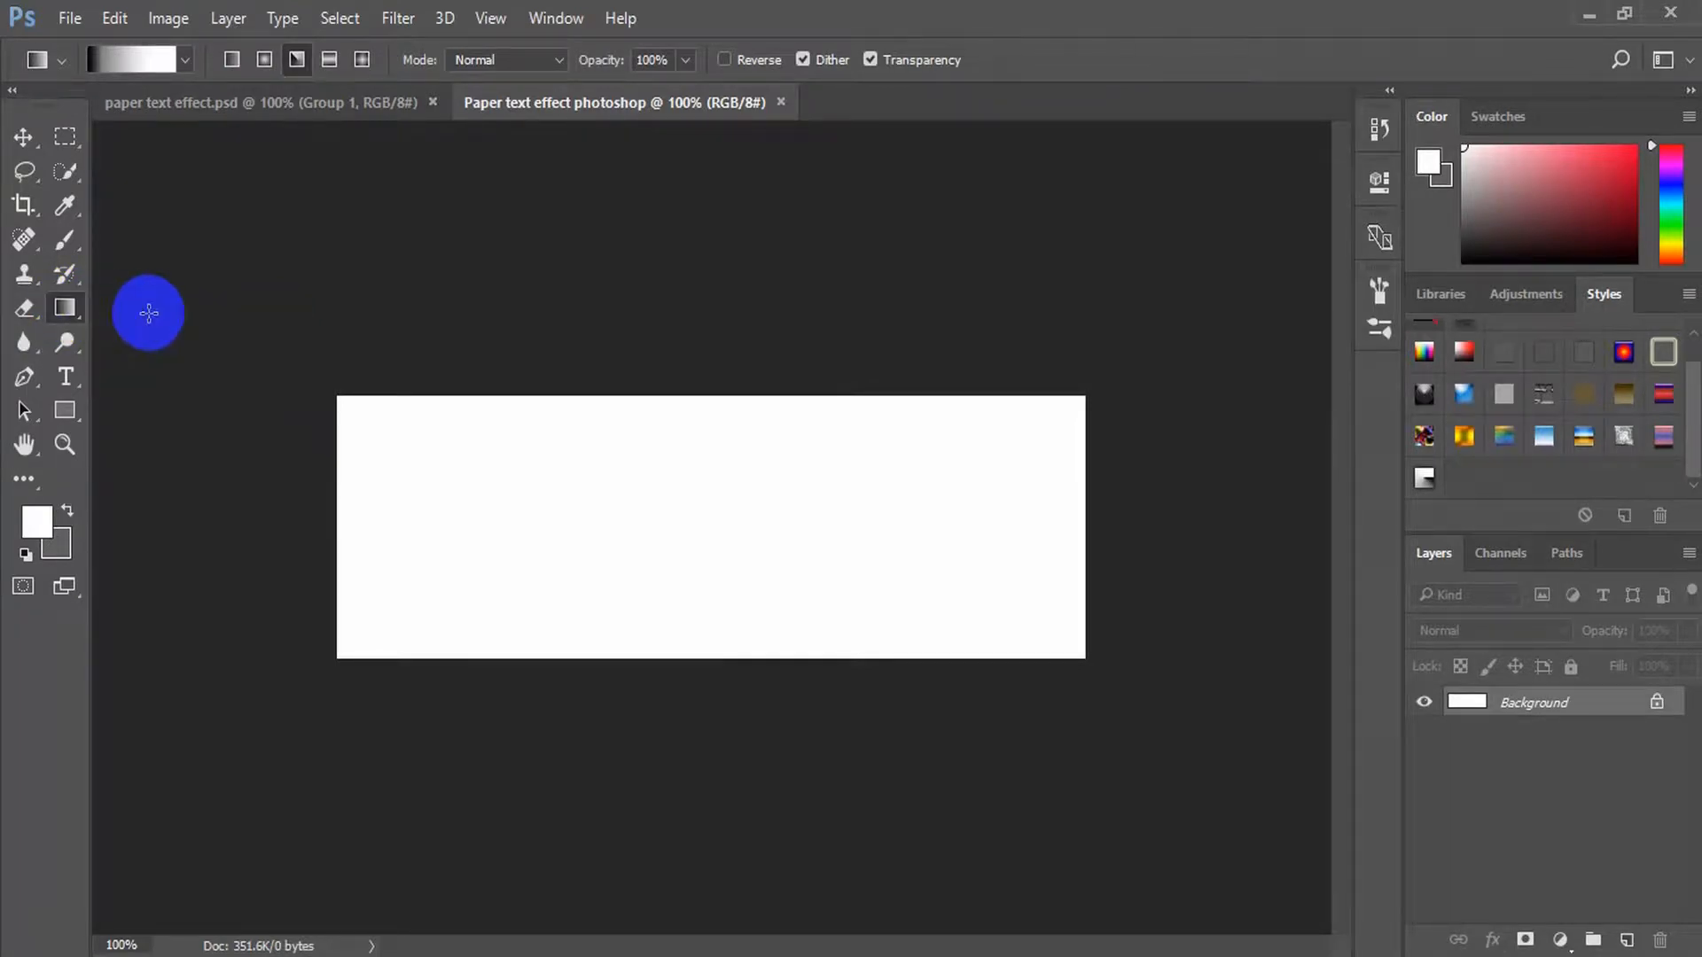
left_click(142, 55)
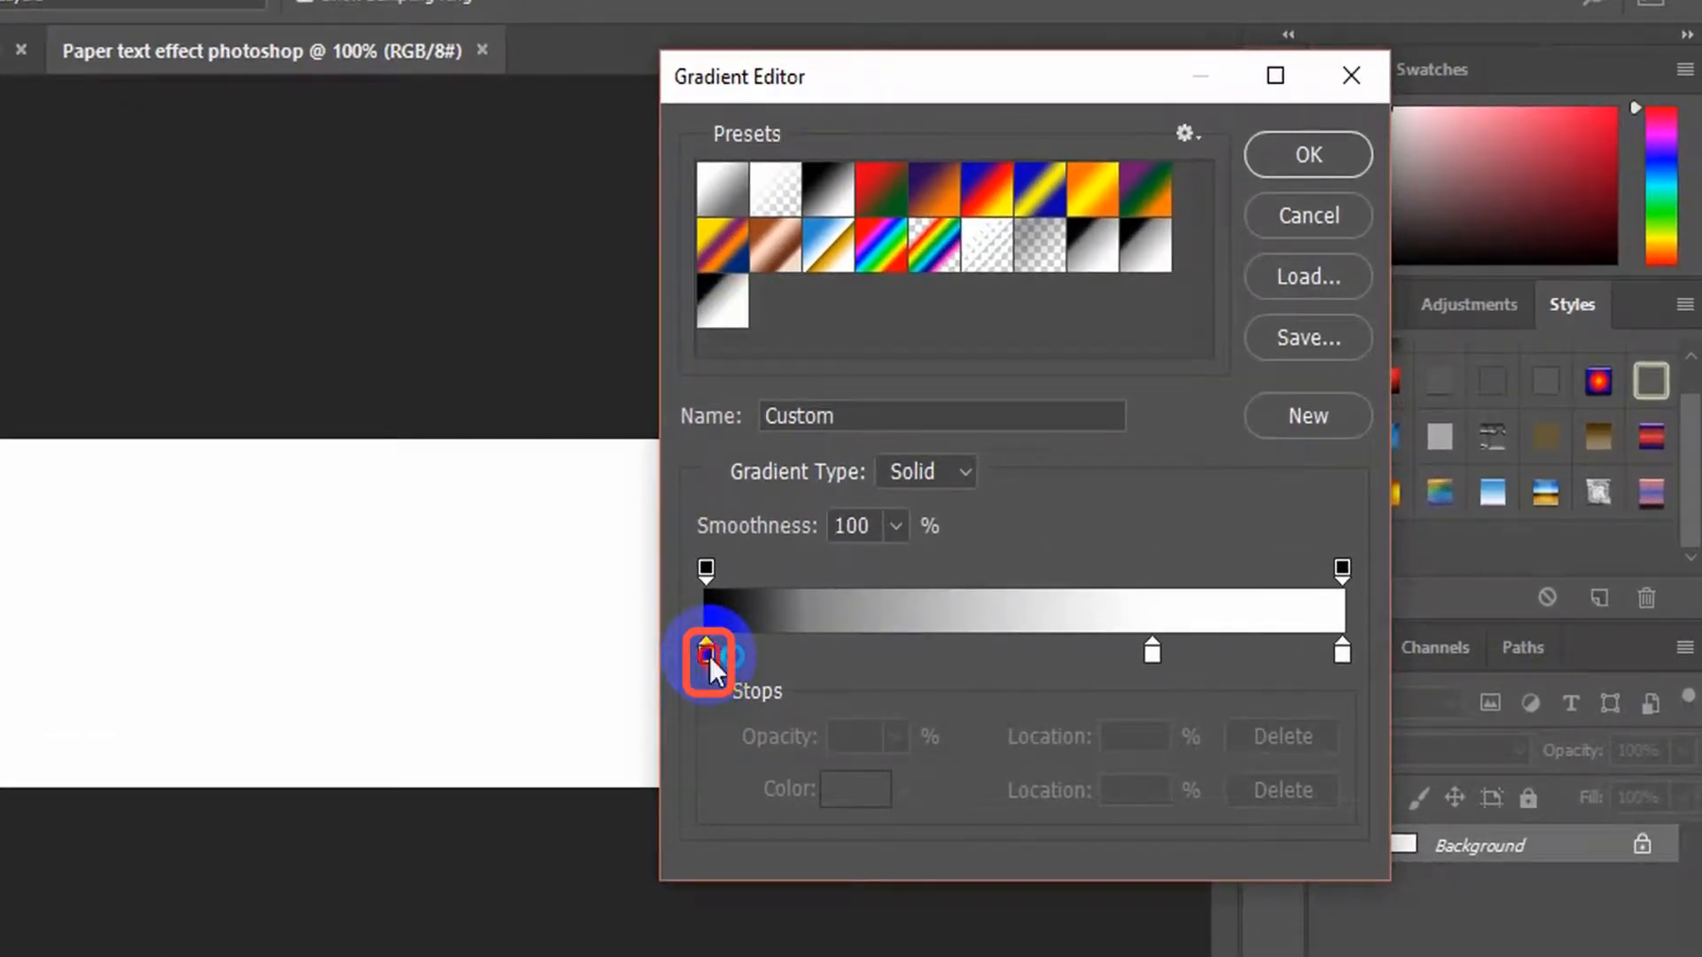
Set the gradient's first color stop to 000000 and the midpoint after it to 22%
left_click(706, 653)
double_click(706, 653)
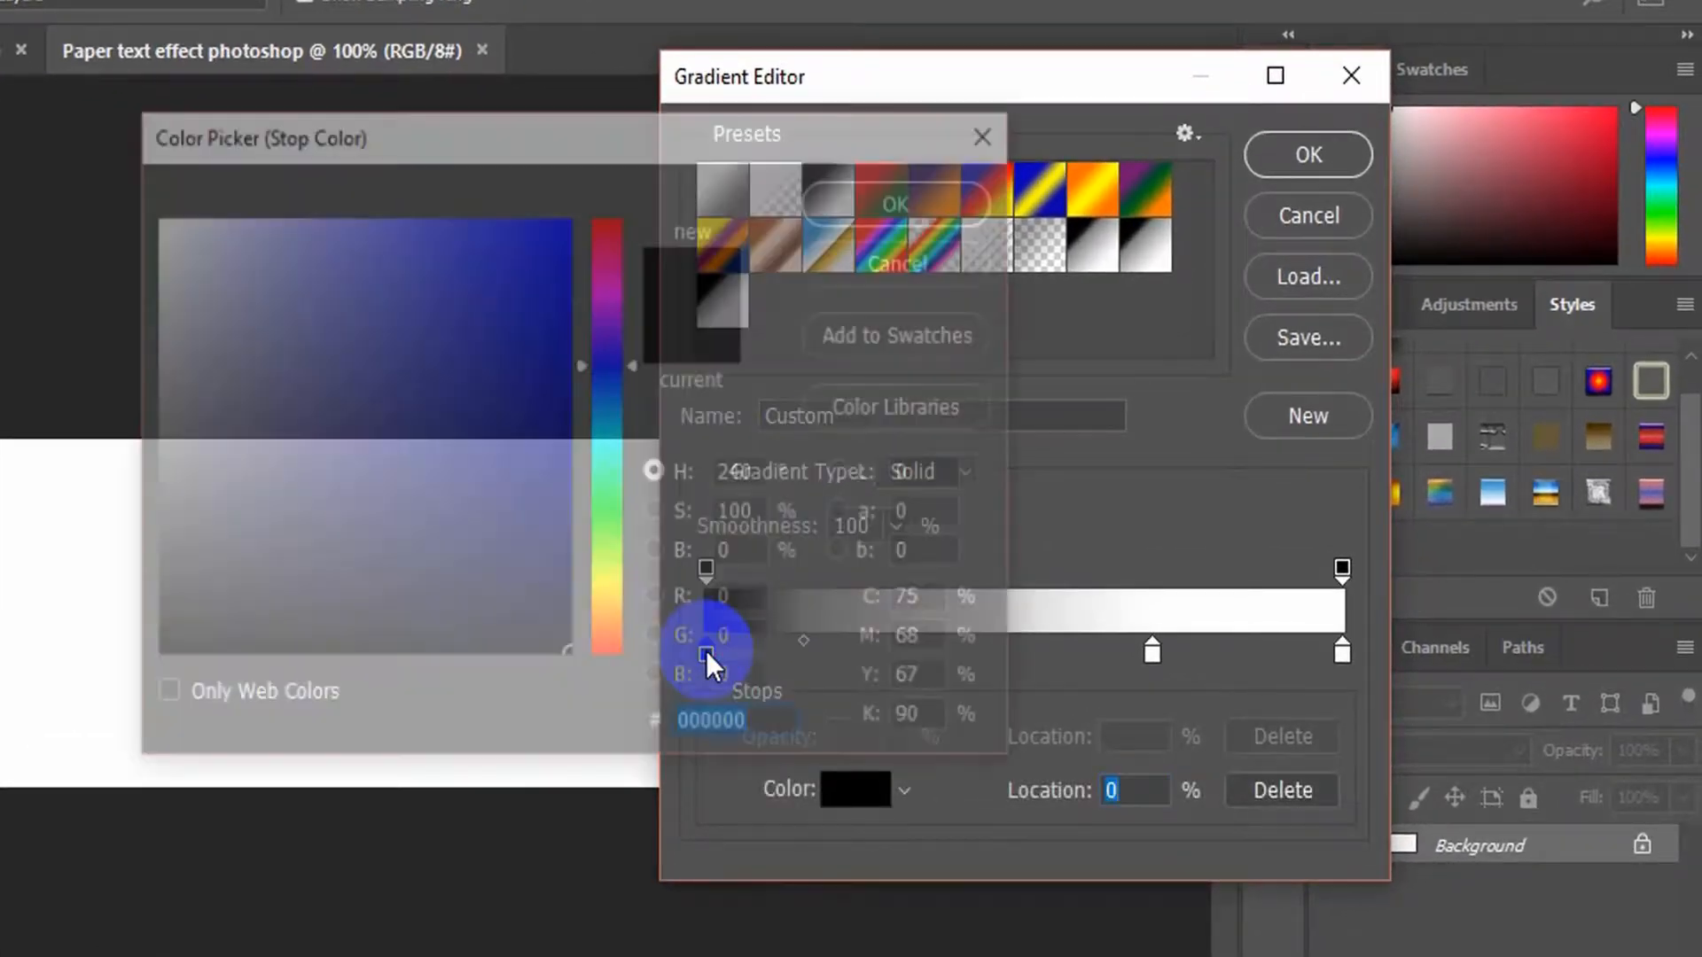
left_click(796, 723)
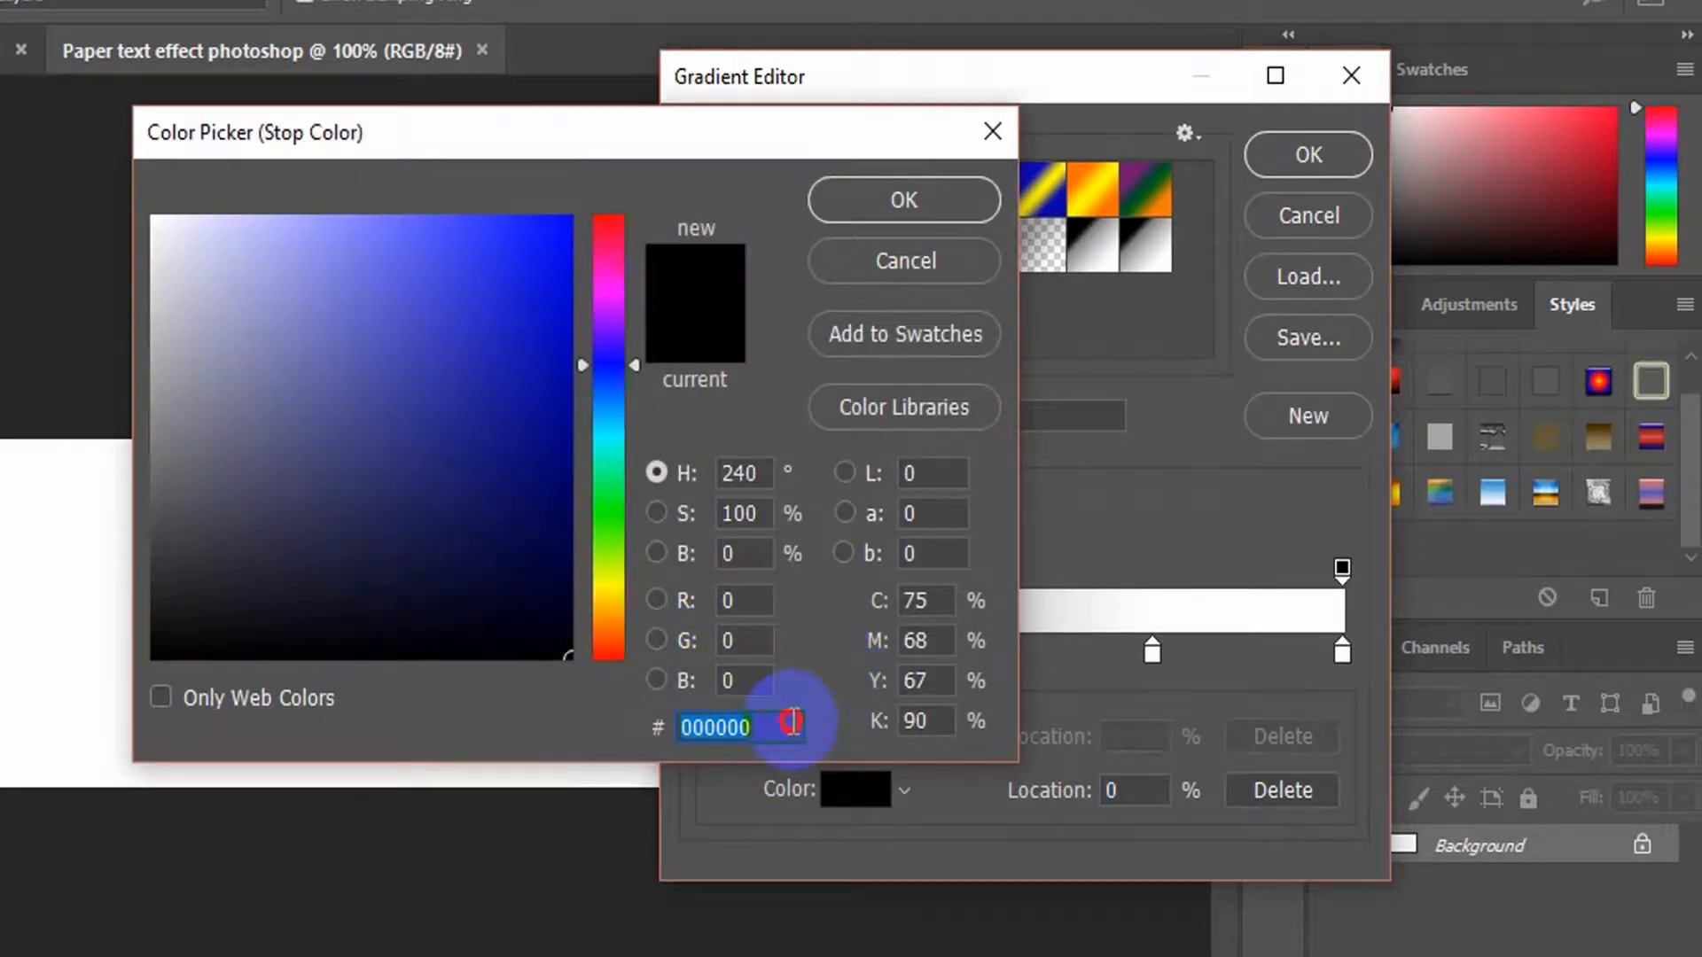
left_click(944, 196)
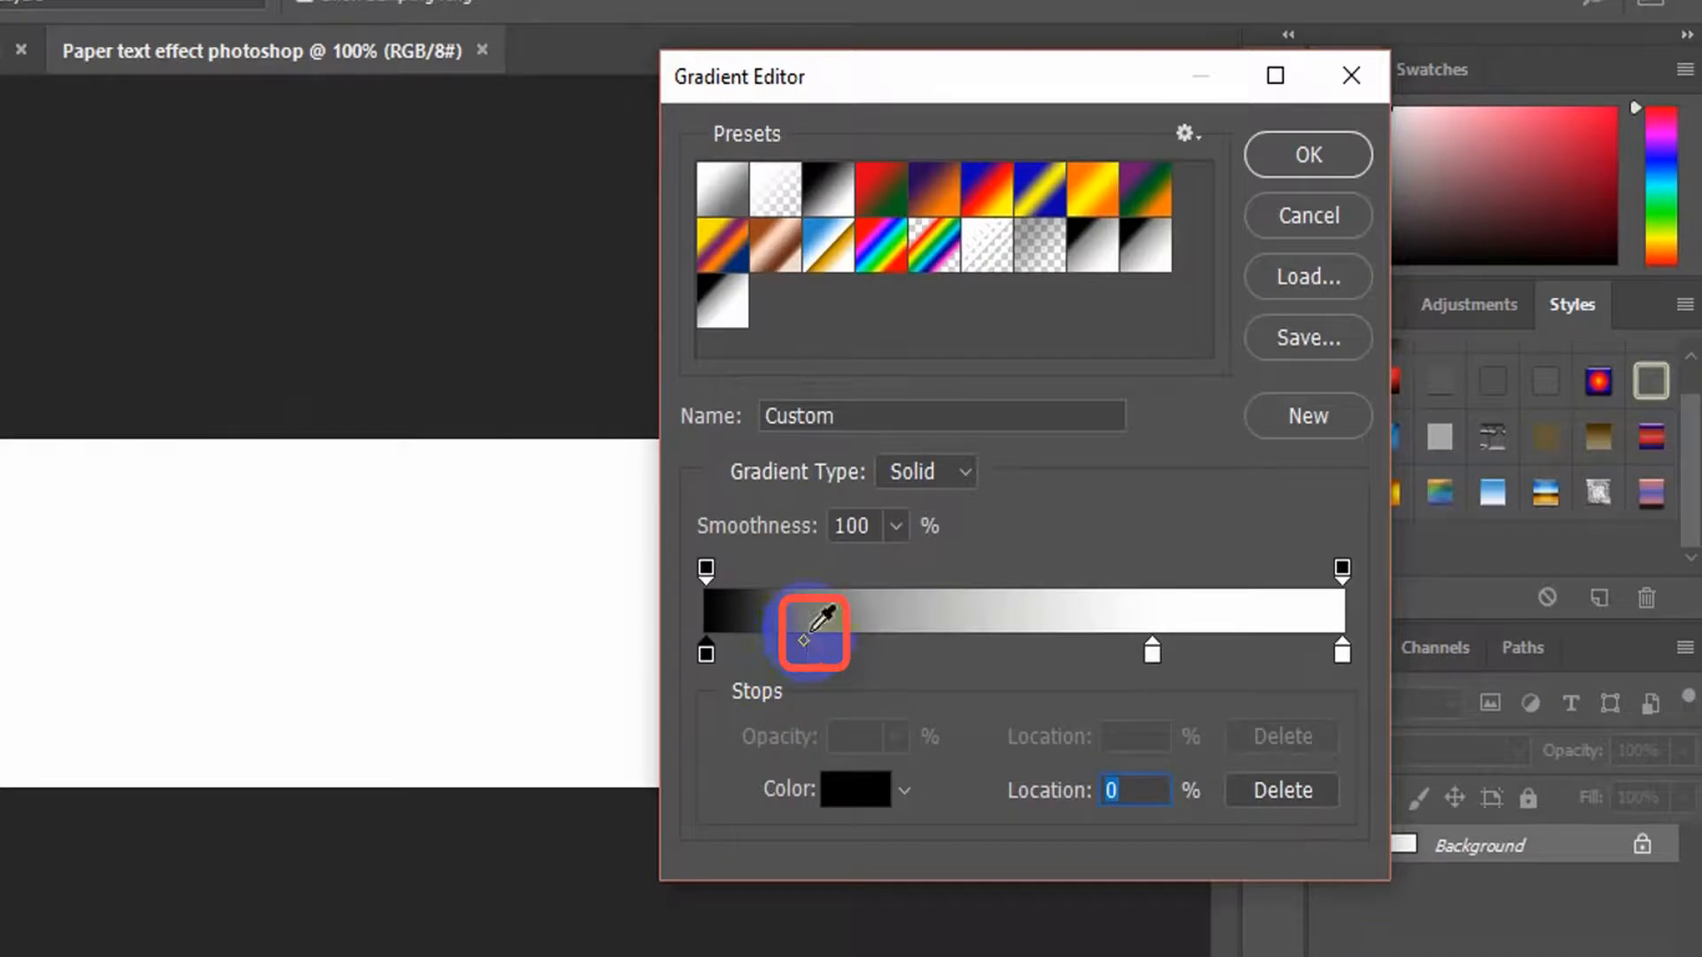
left_click(801, 640)
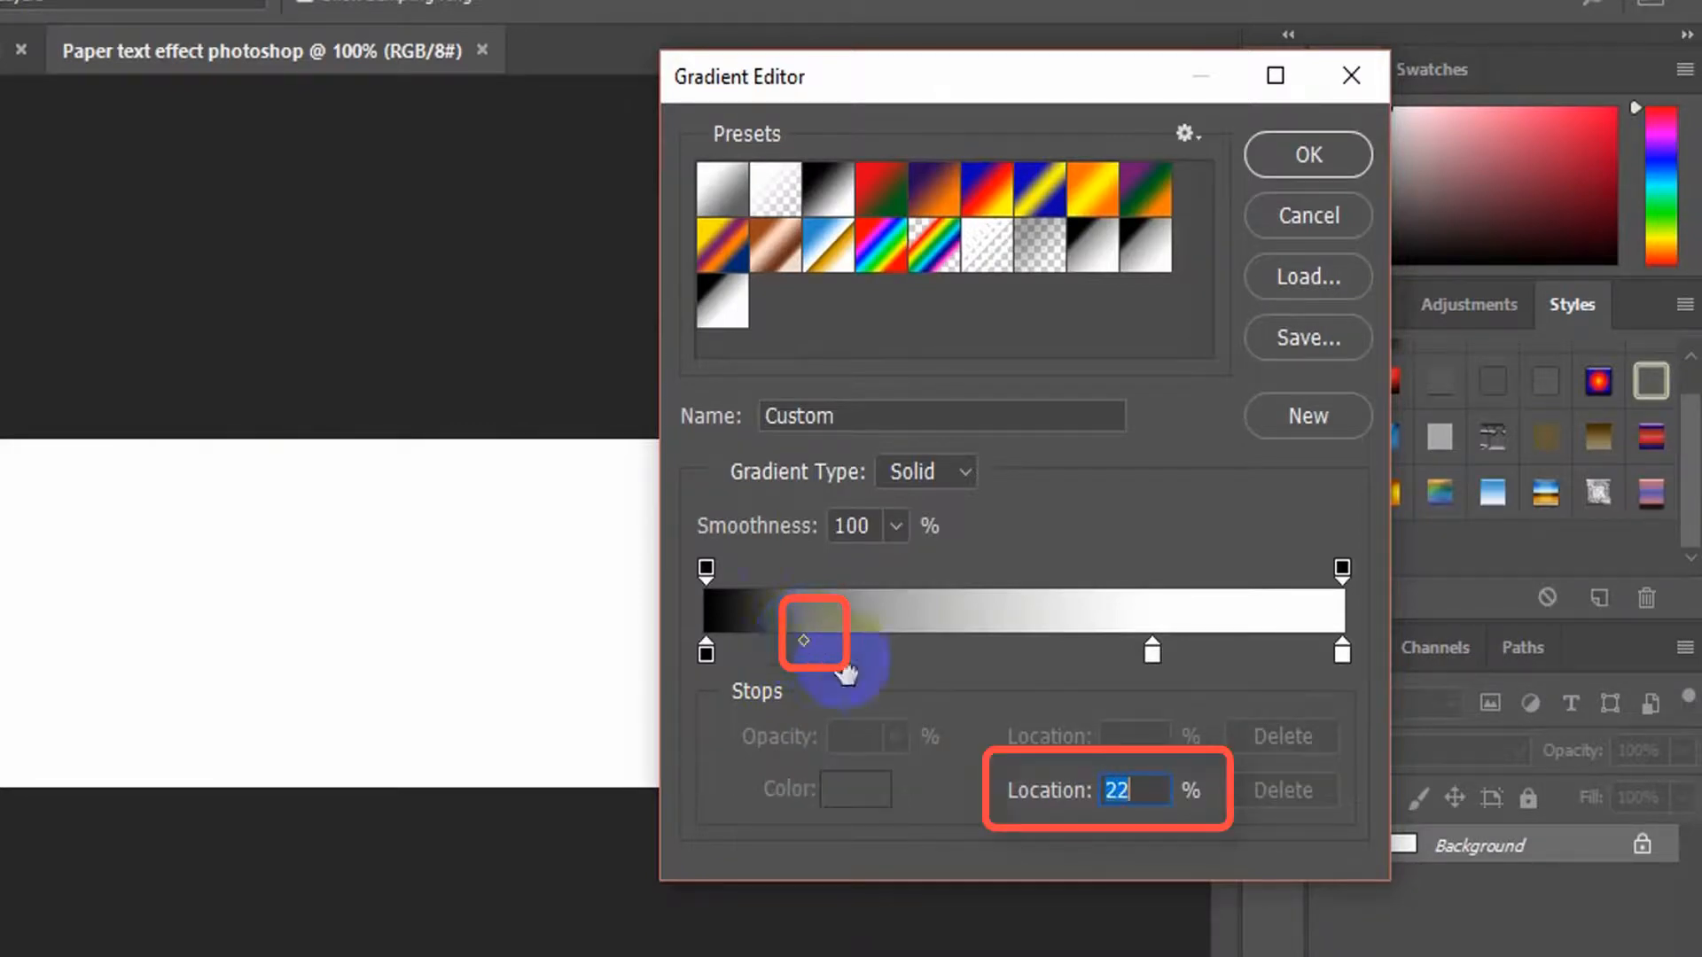
double_click(1141, 790)
left_click(1156, 790)
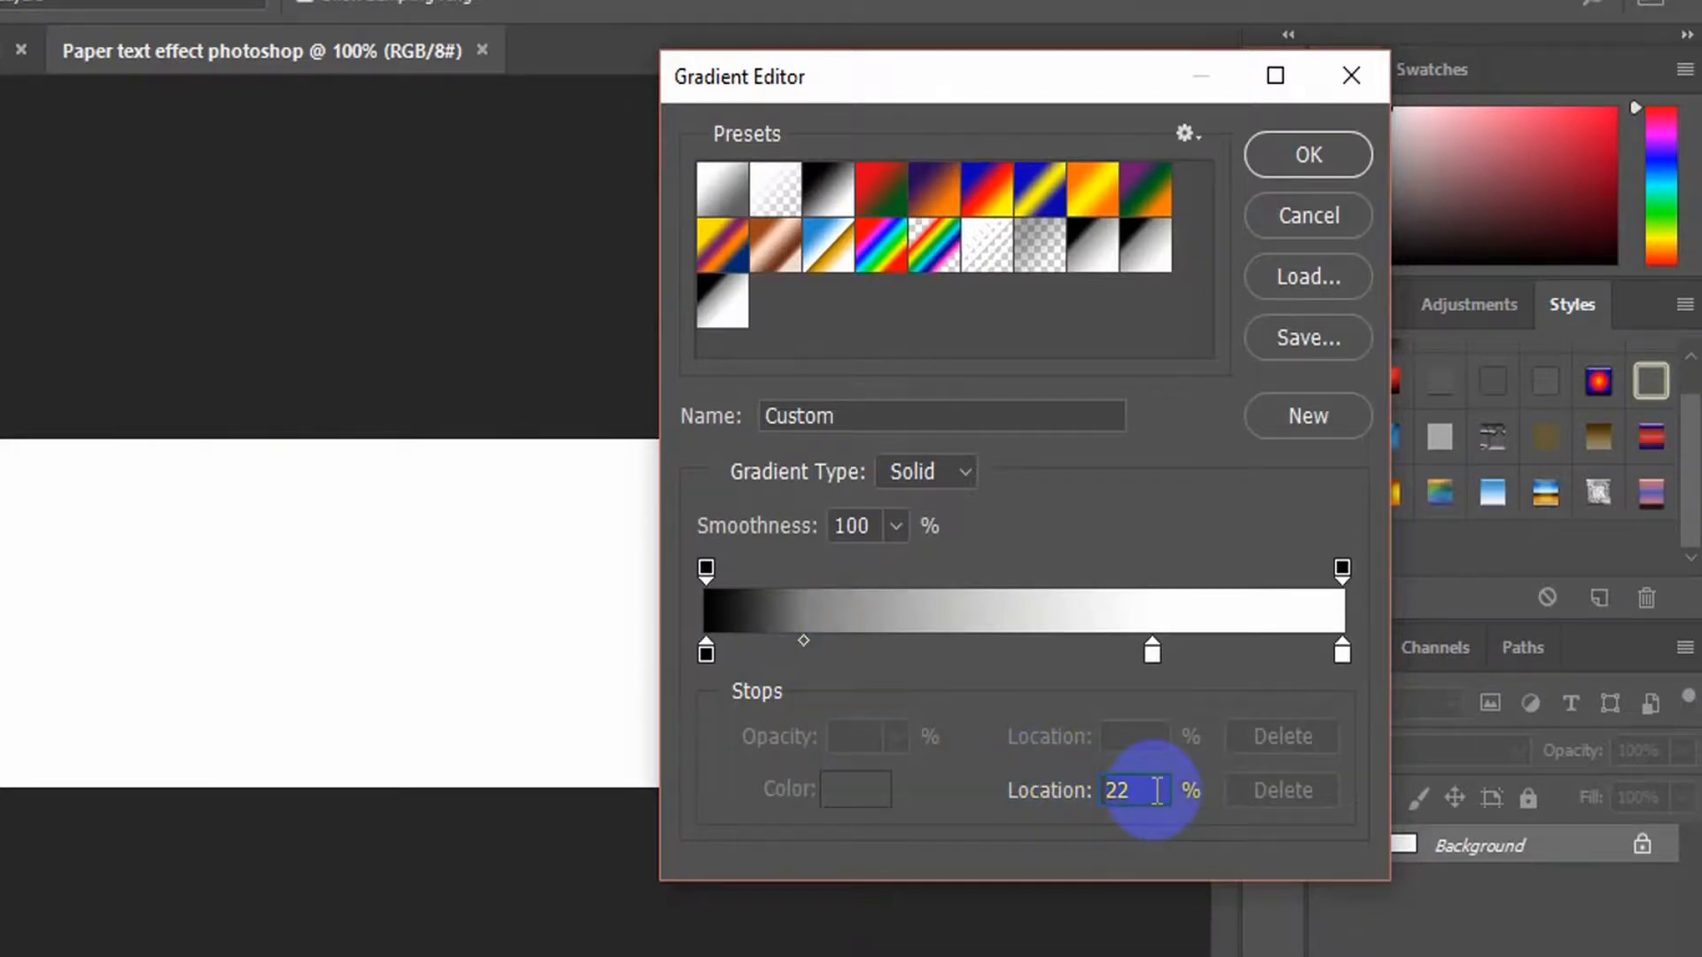
Set the middle color stop at 70% to ffffff and the midpoint after it to 22%
left_click(1151, 654)
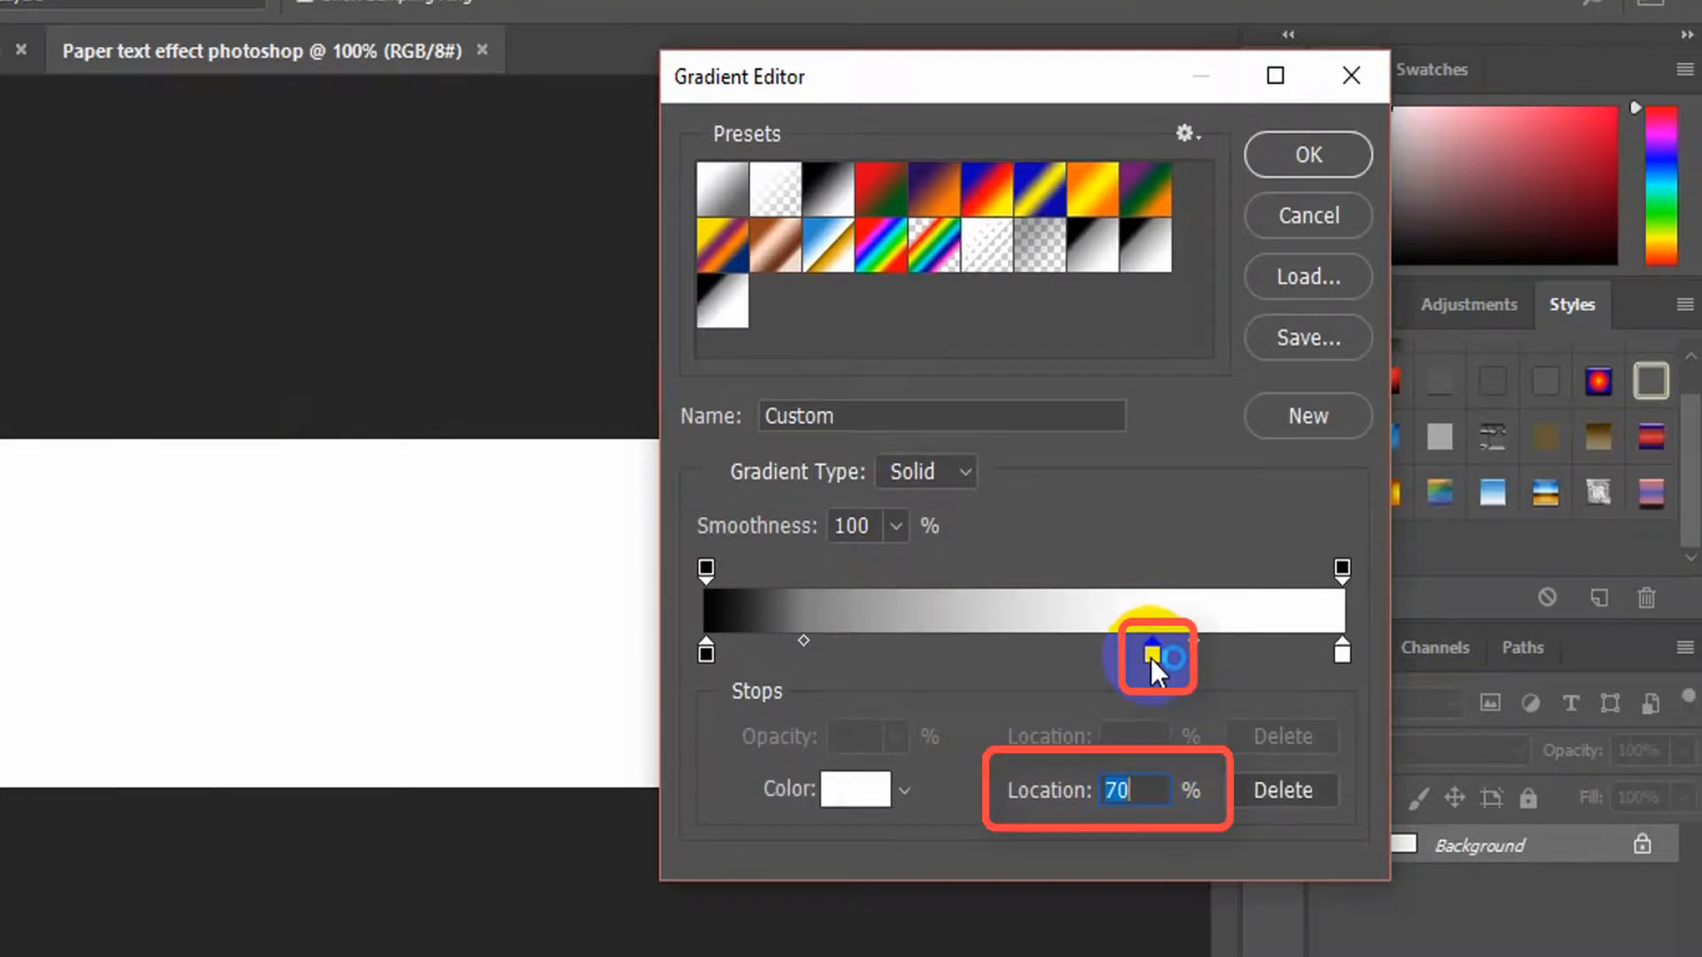
double_click(1152, 656)
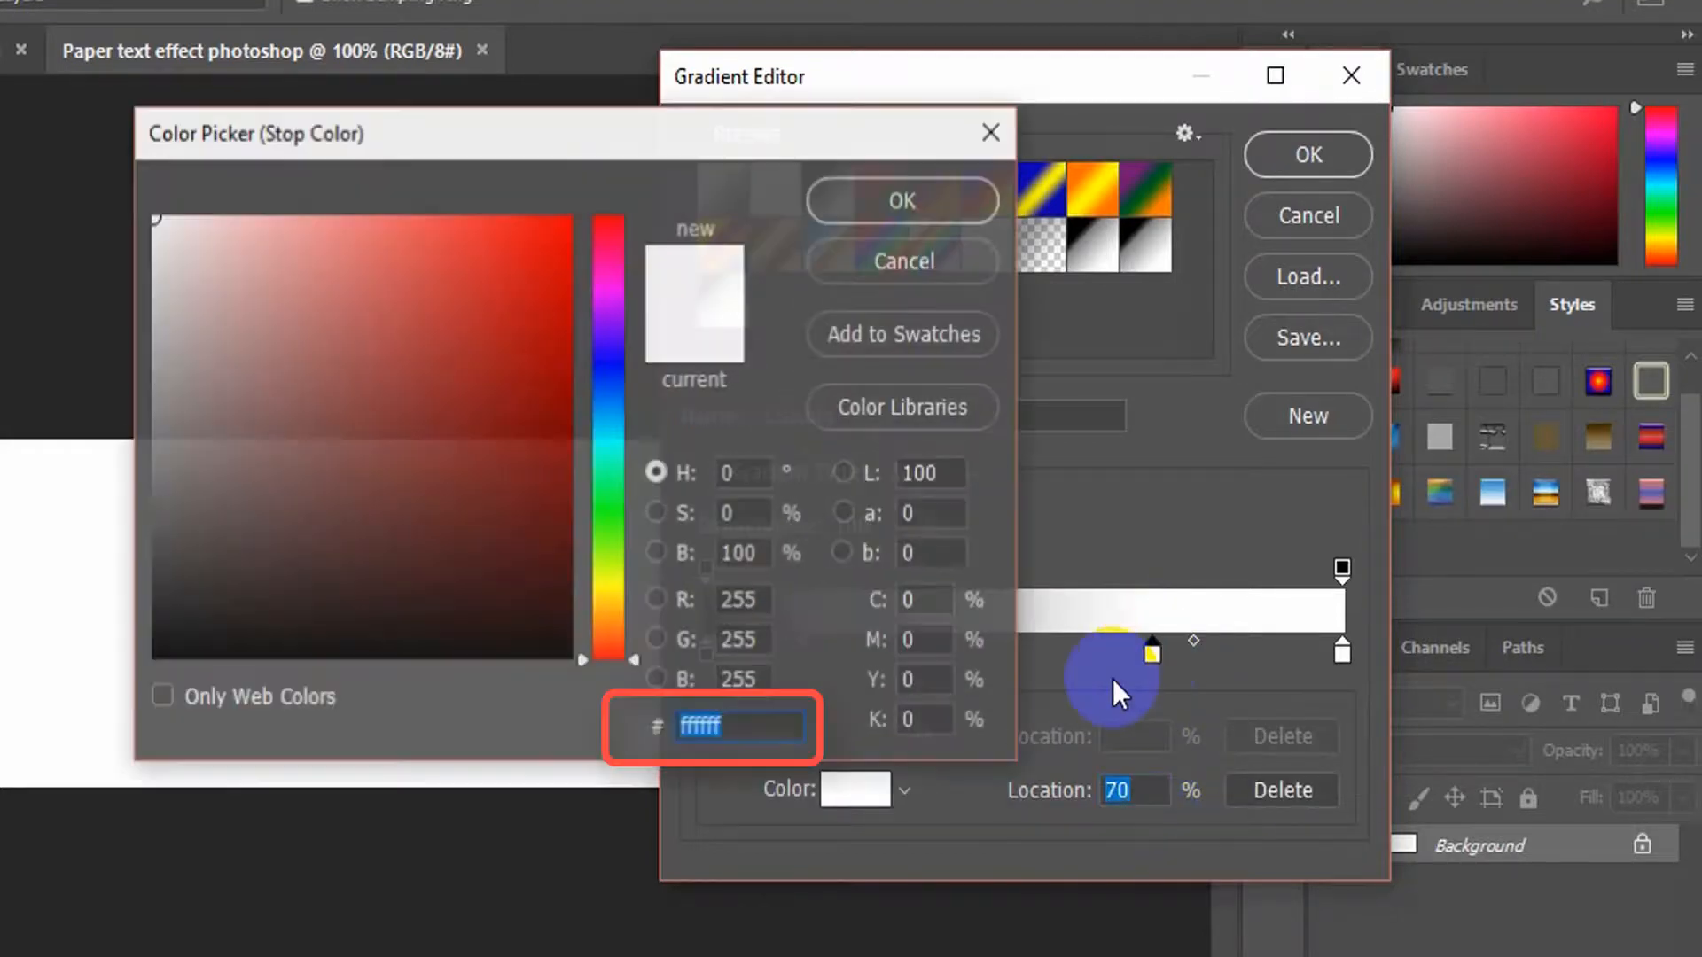
left_click(739, 714)
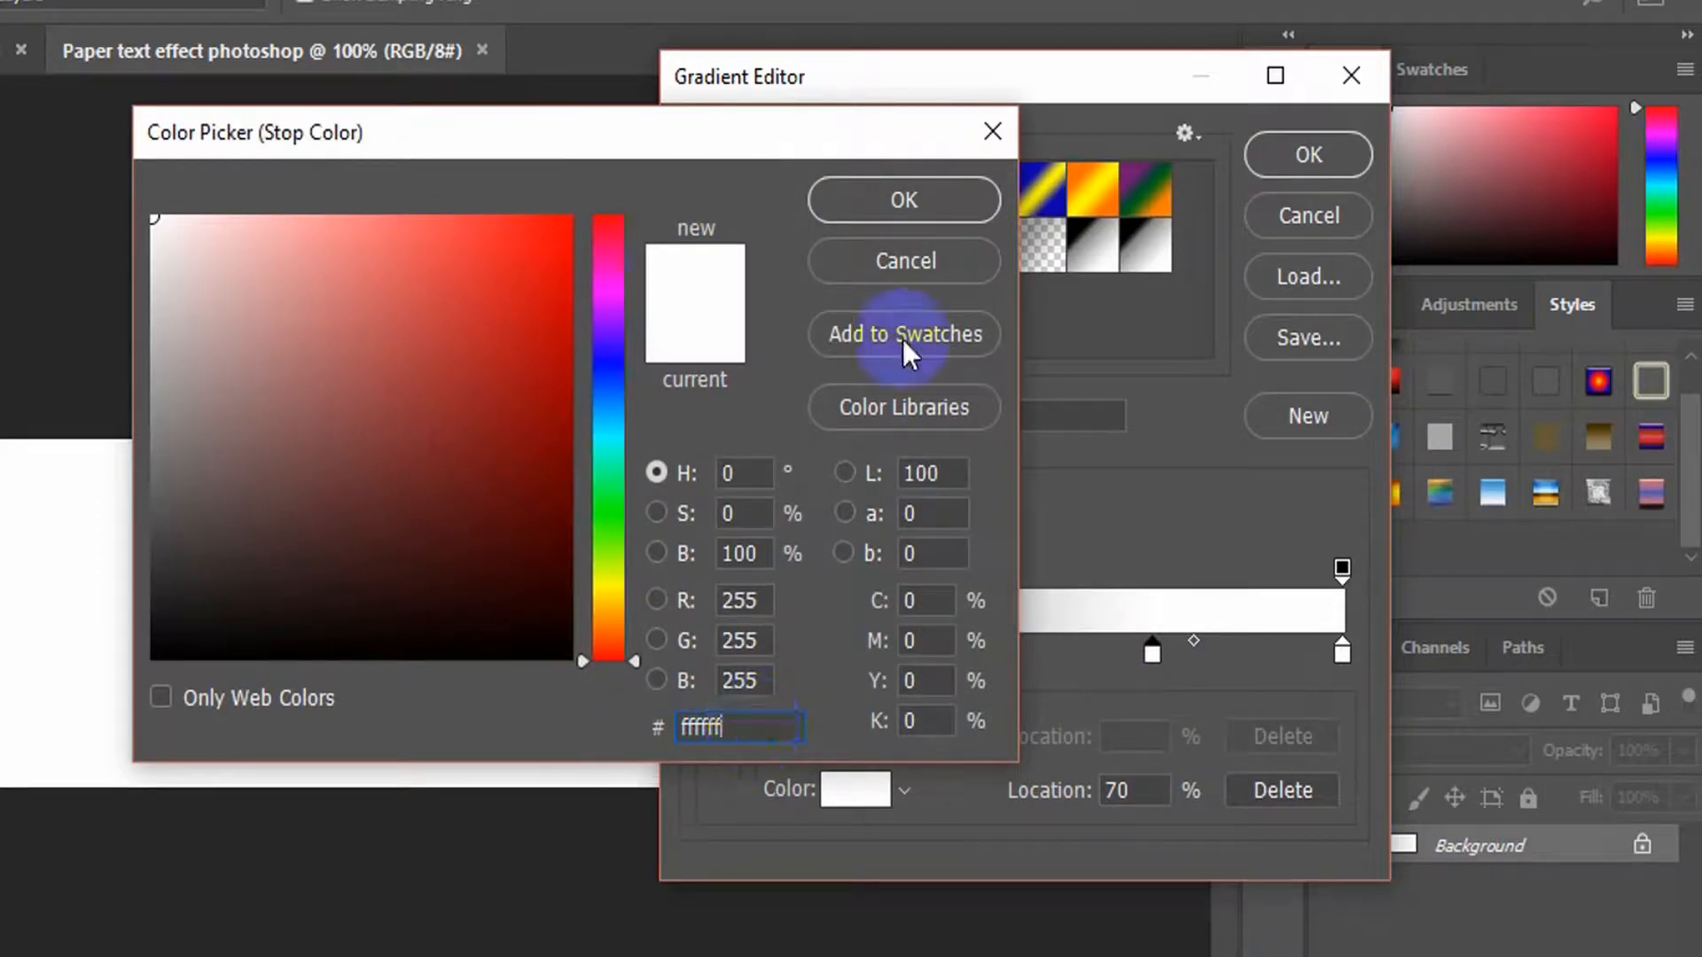
left_click(921, 204)
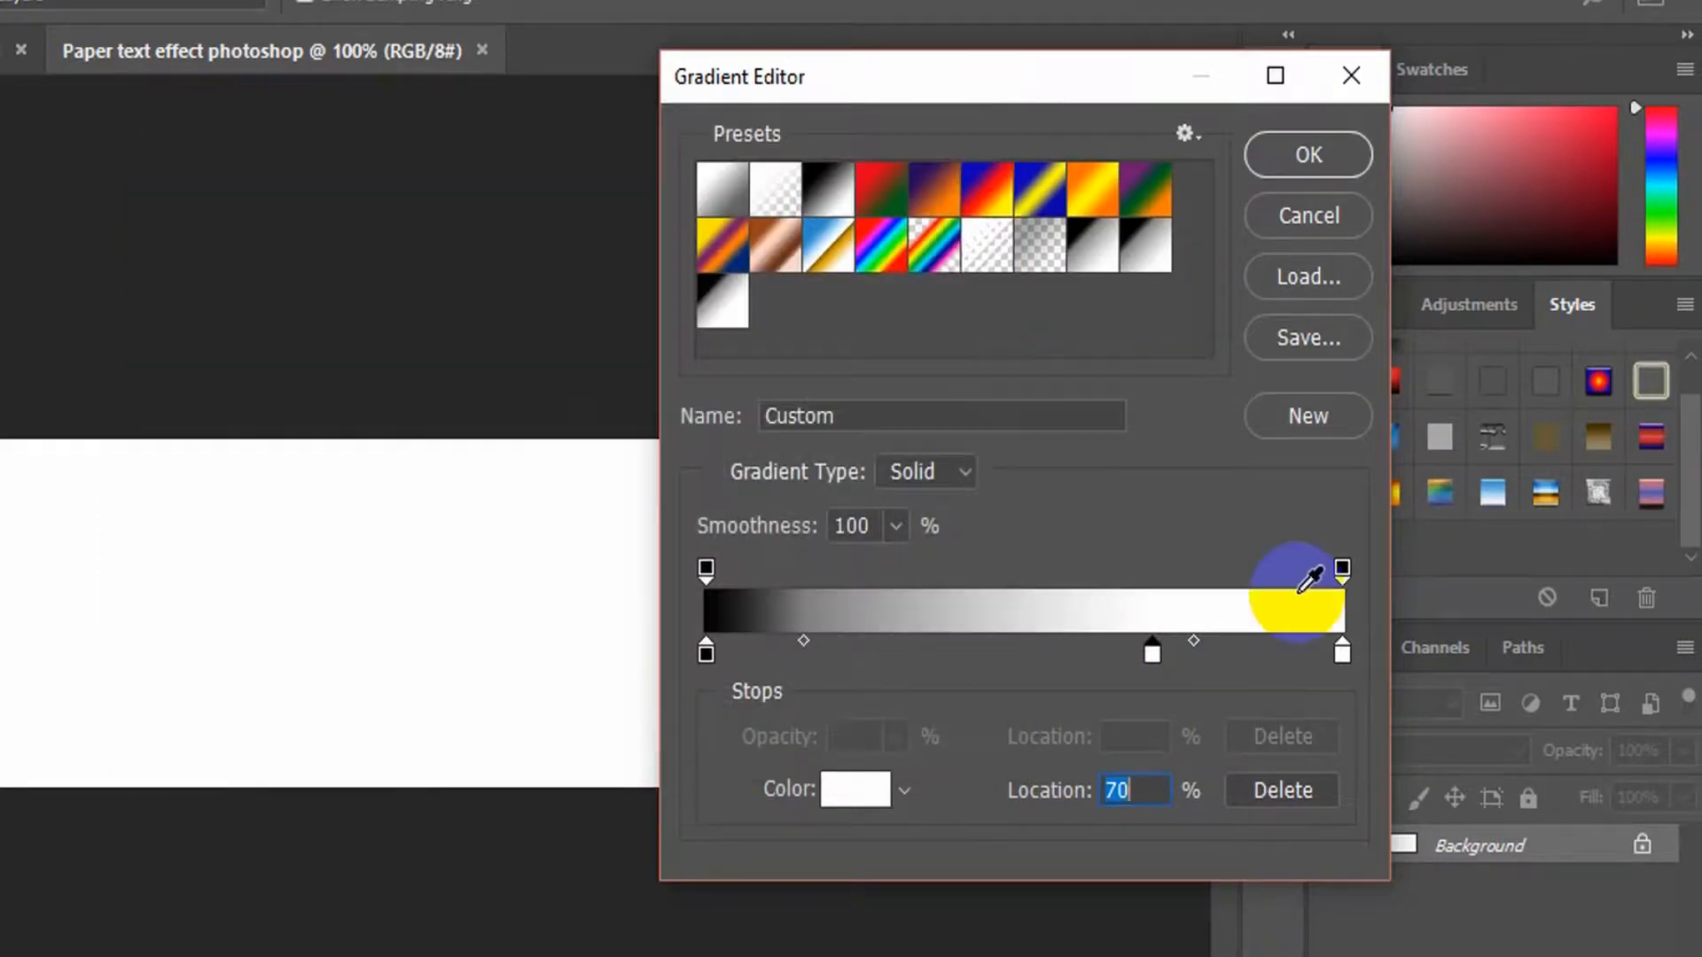
left_click(1191, 639)
left_click(1140, 788)
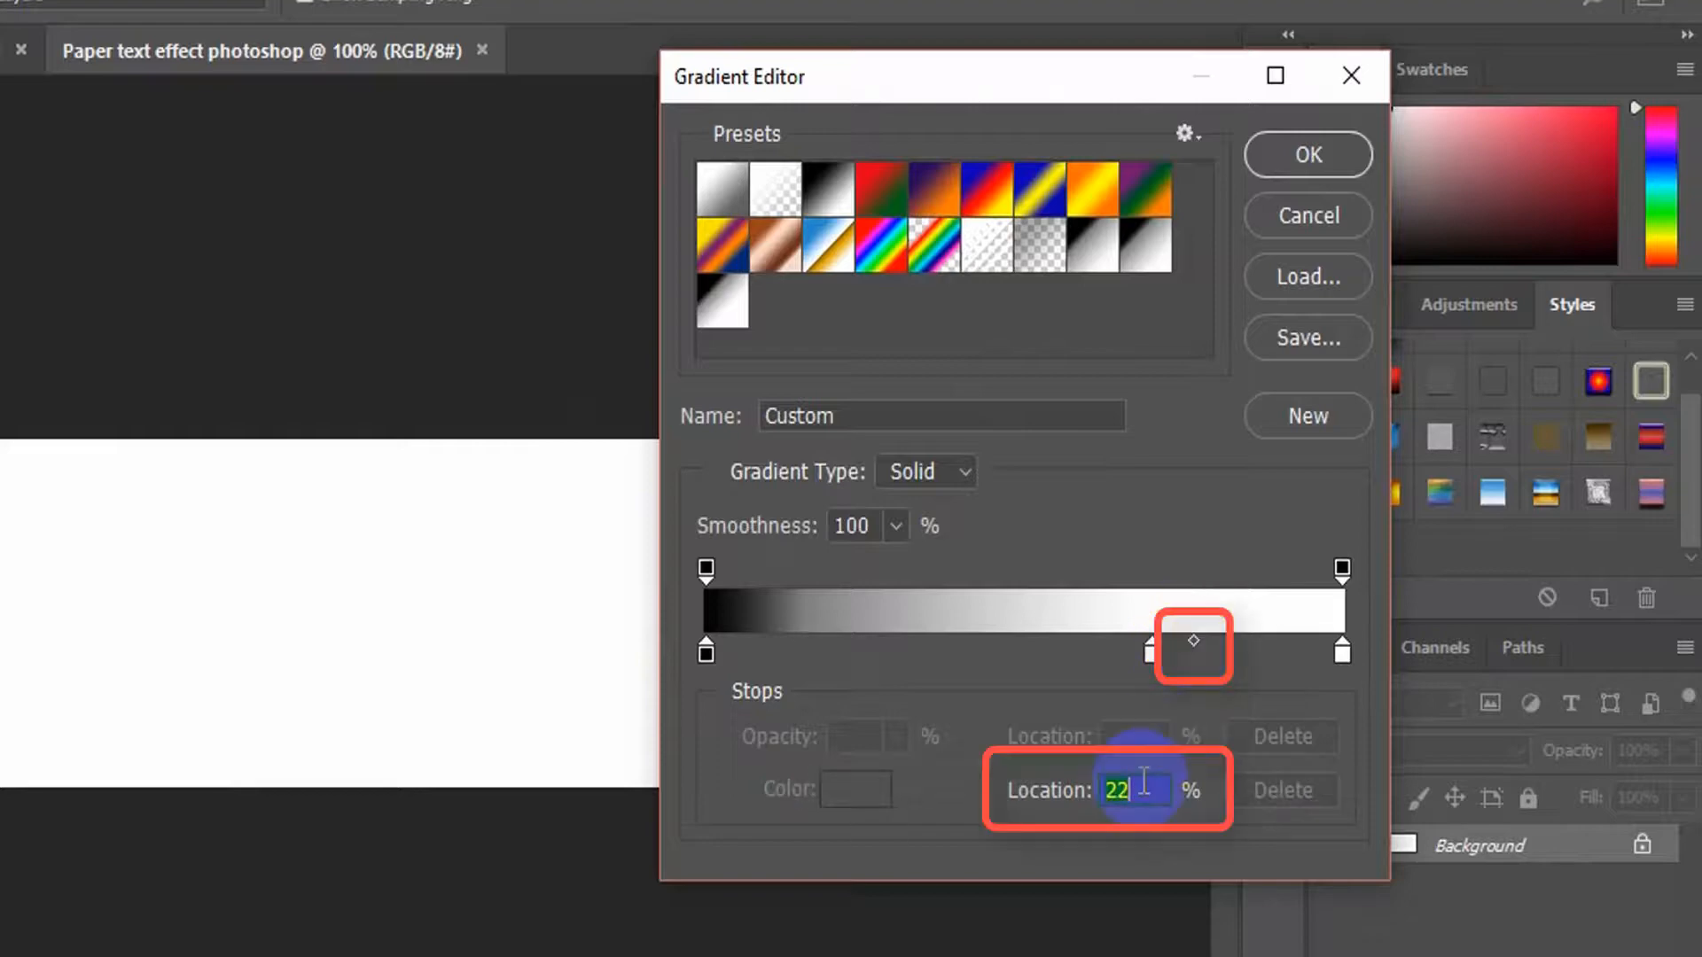
Set the end color stop at 100% to ffffff
left_click(1340, 656)
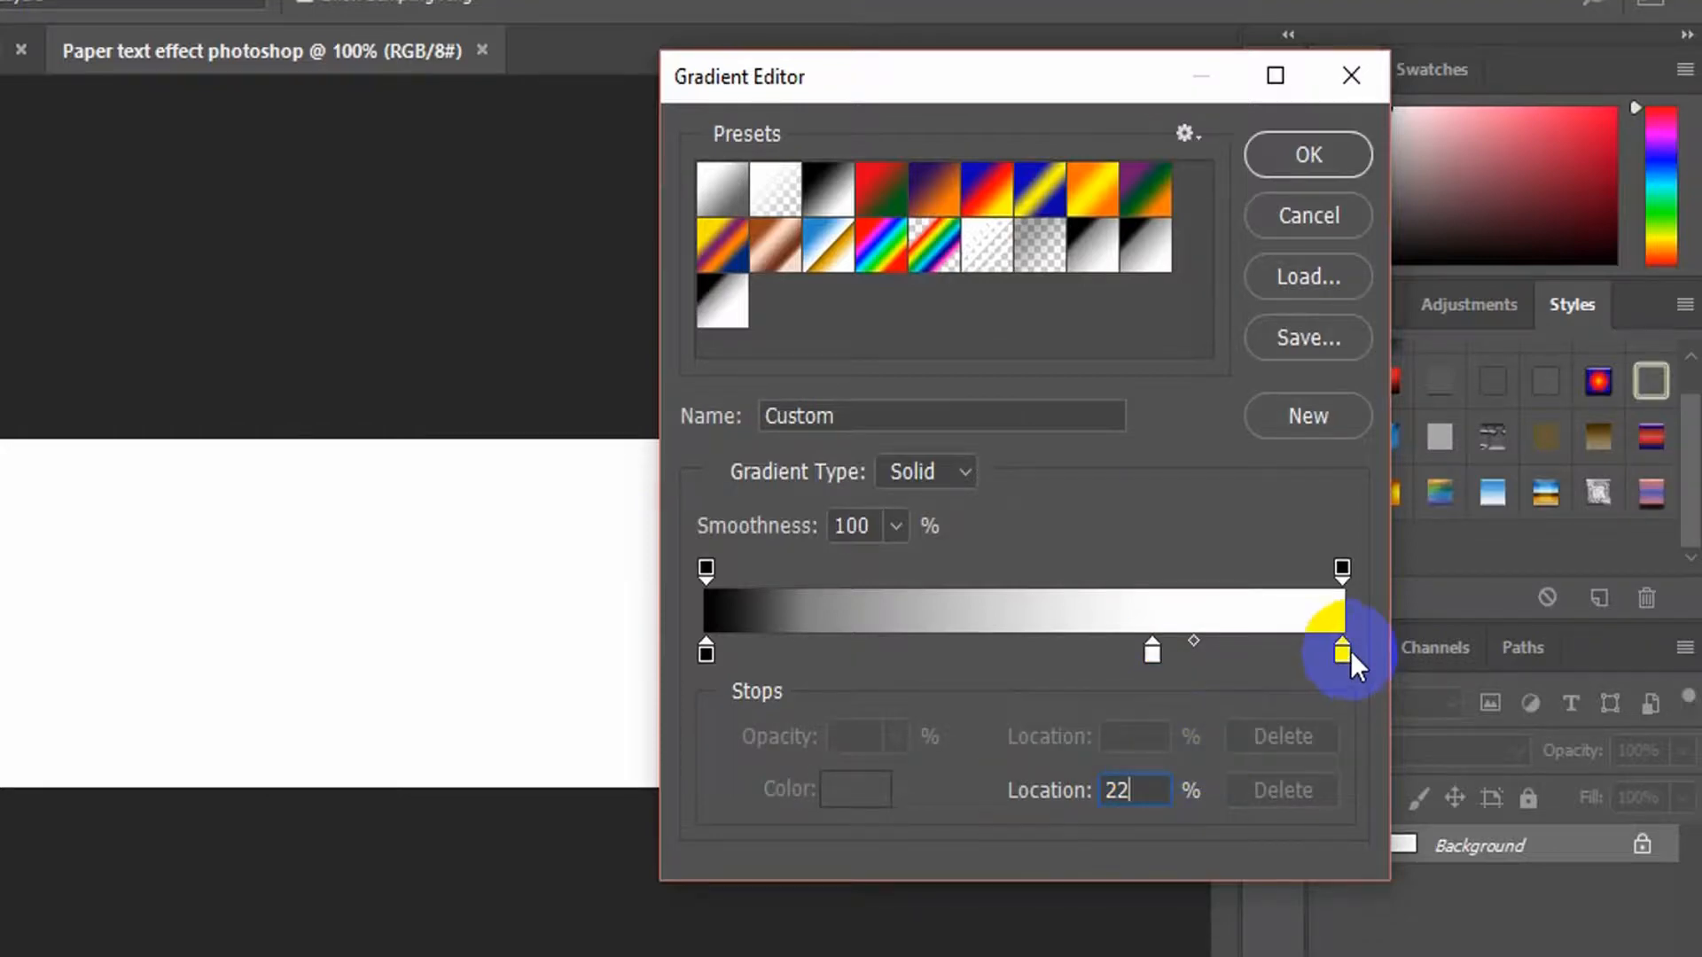
double_click(1341, 655)
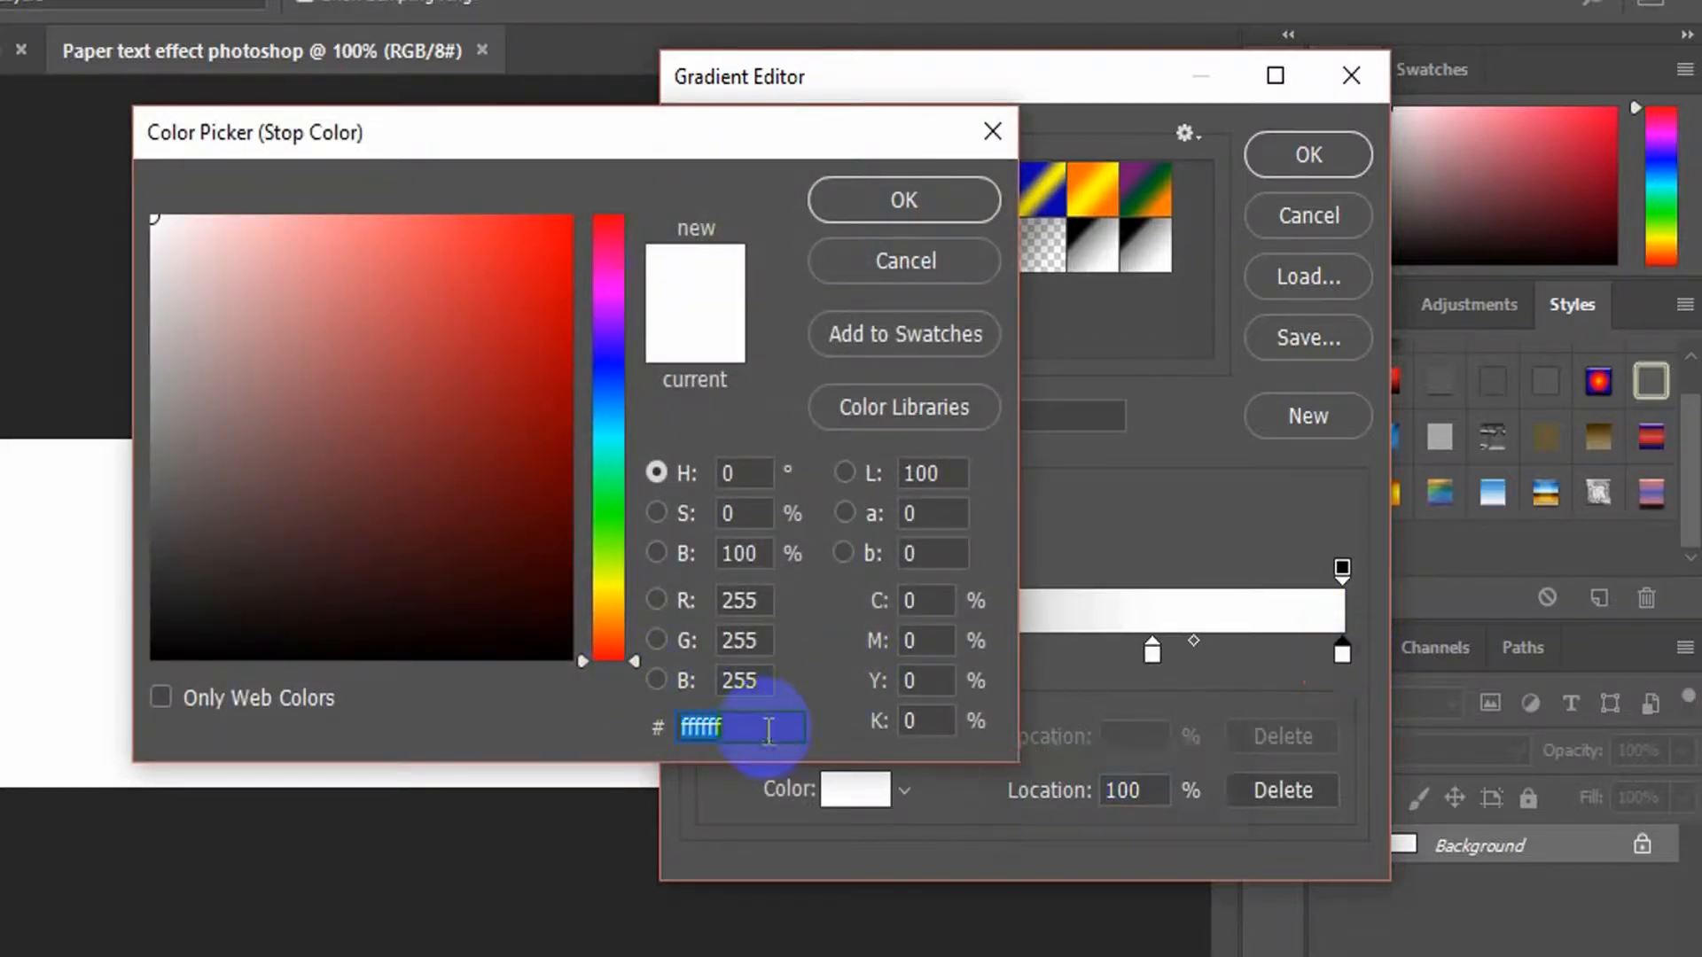
left_click(902, 201)
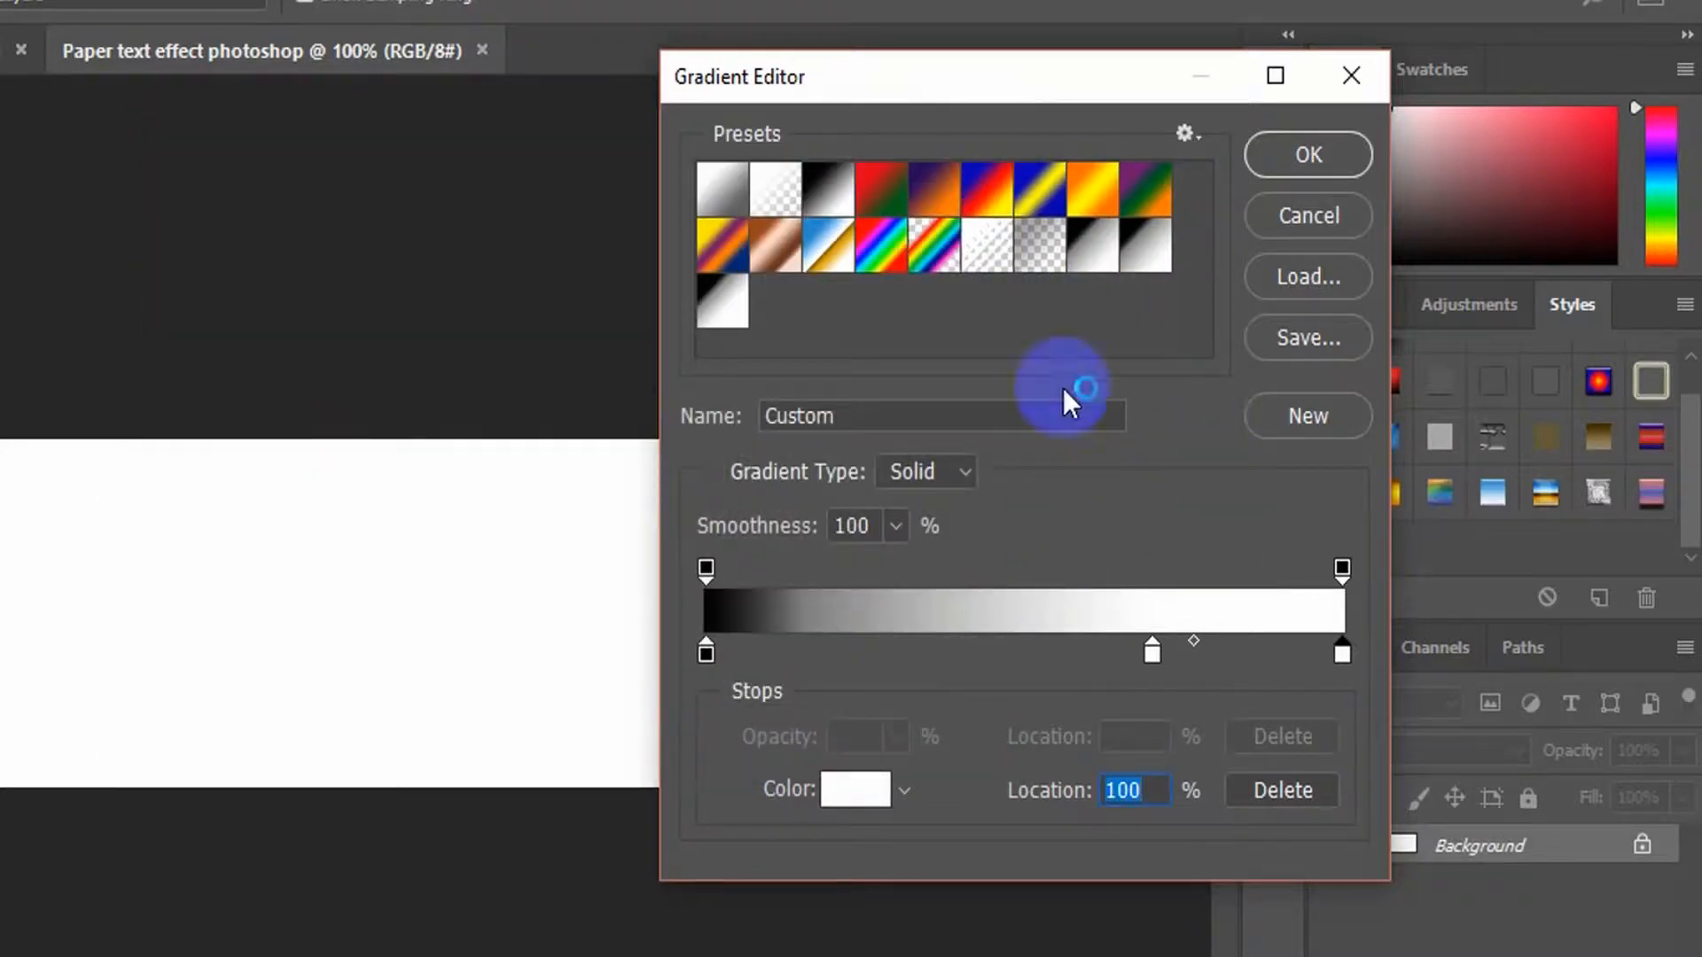
Name the gradient "Paper effect gradient" and apply the gradient settings
left_click_drag(906, 418, 605, 420)
type("P")
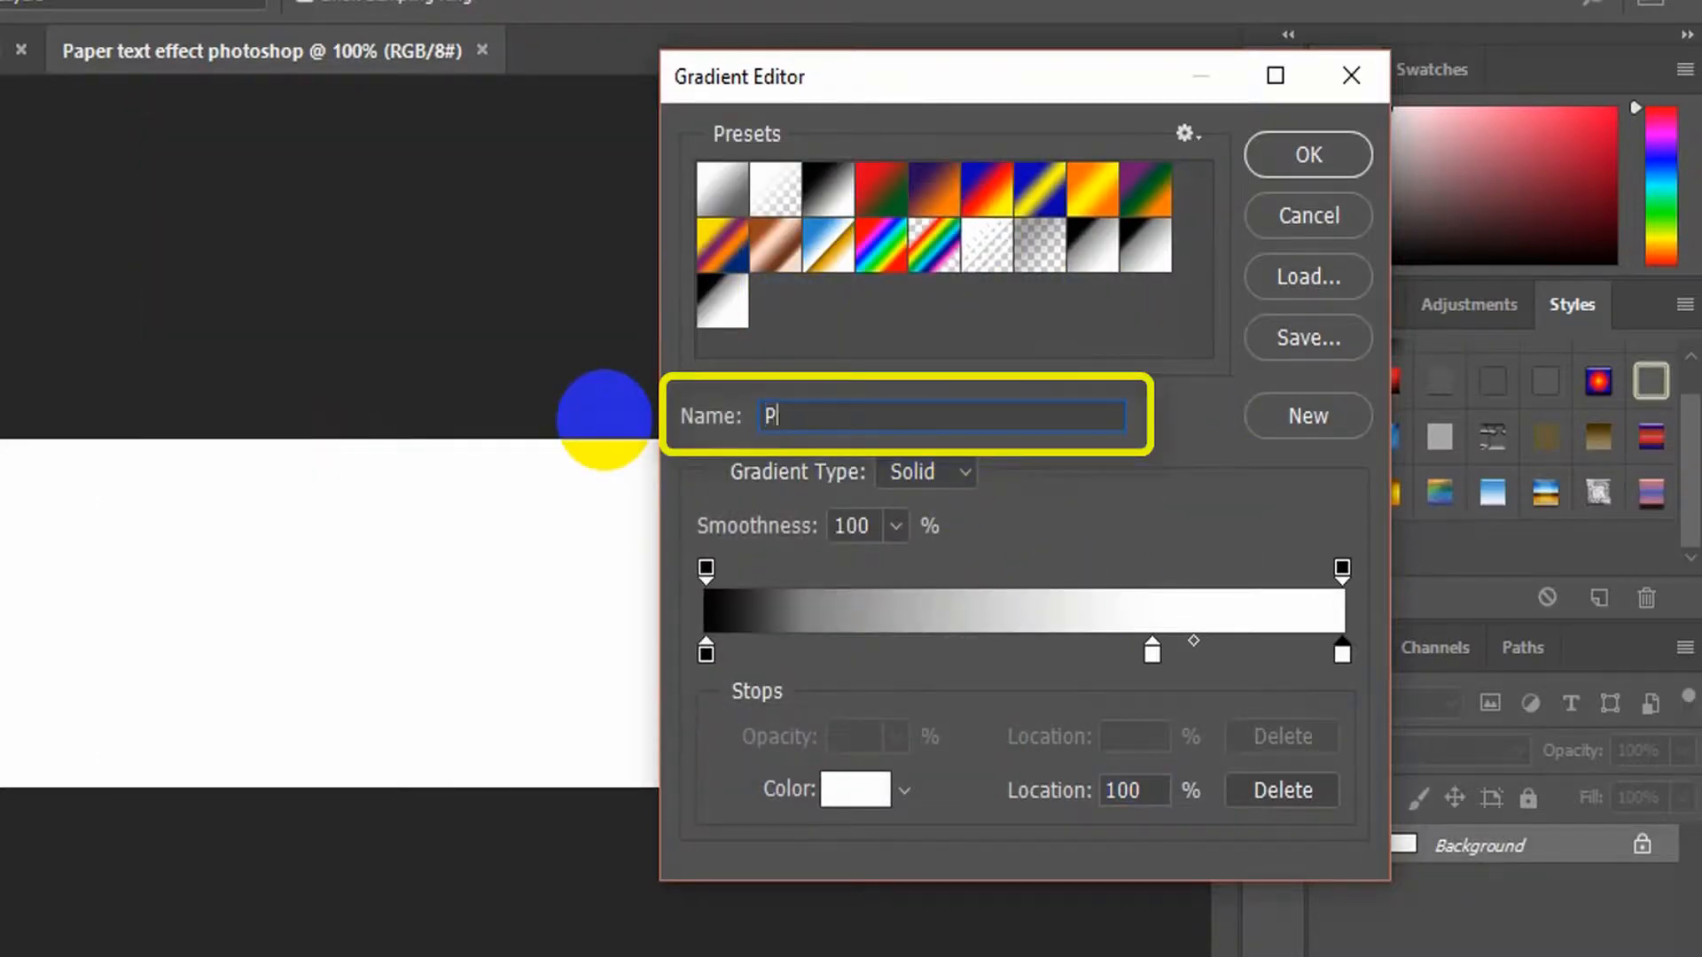
type("aper effect gradient")
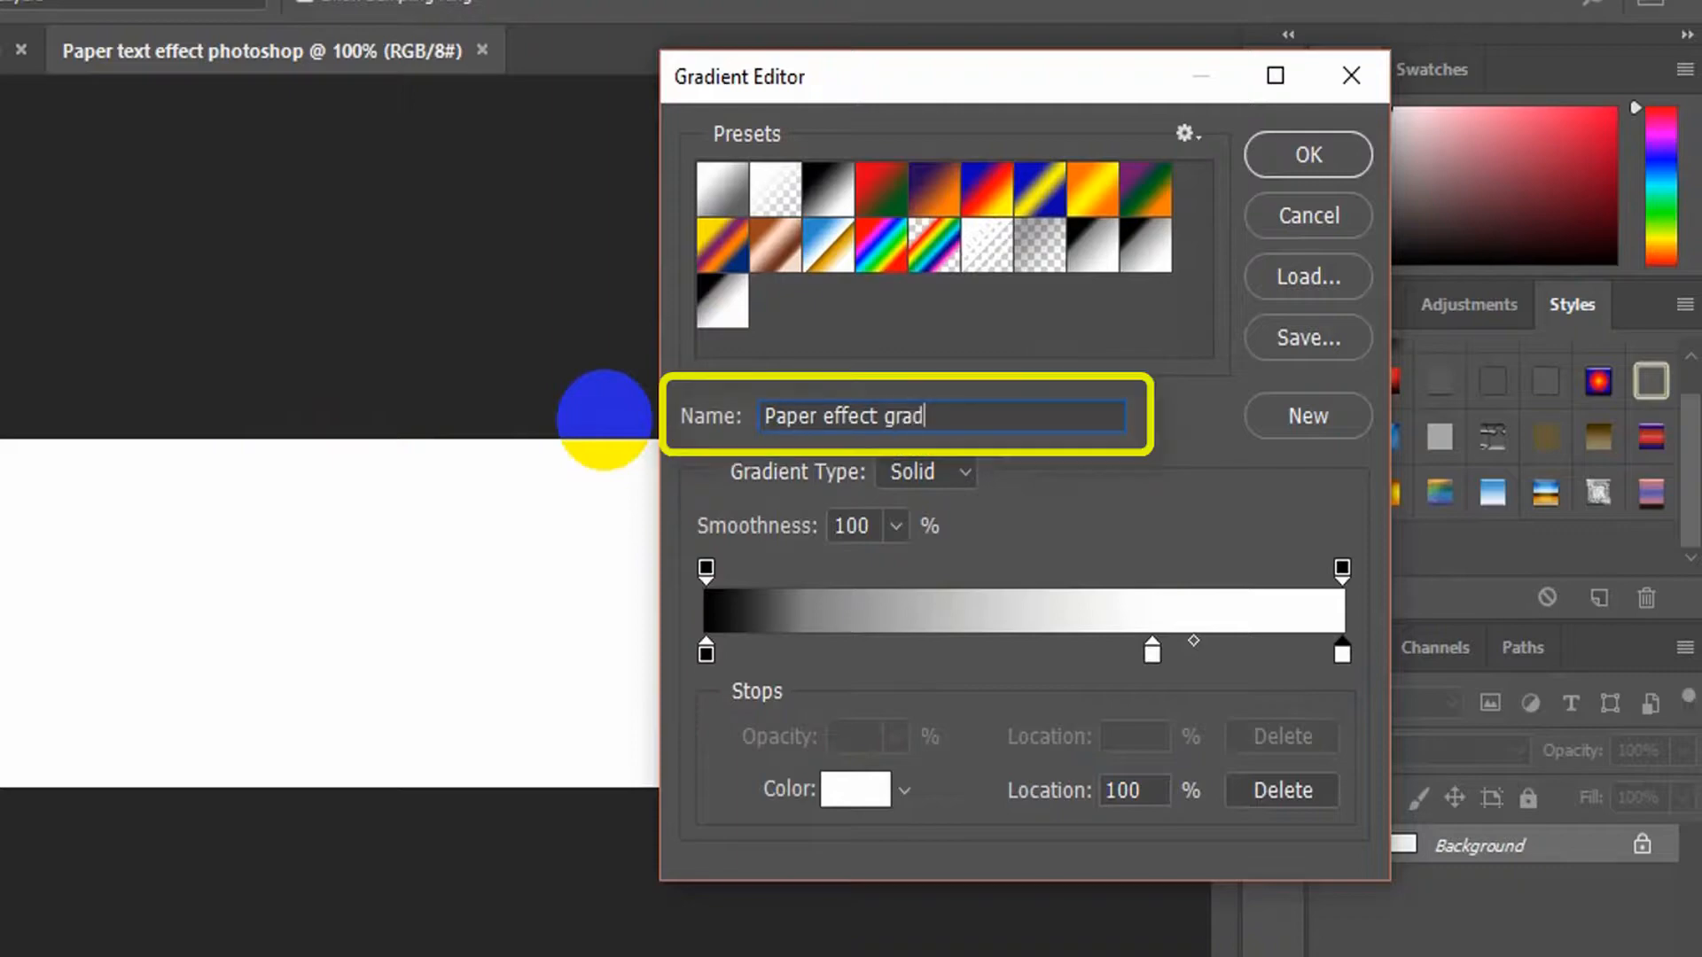
left_click(1314, 151)
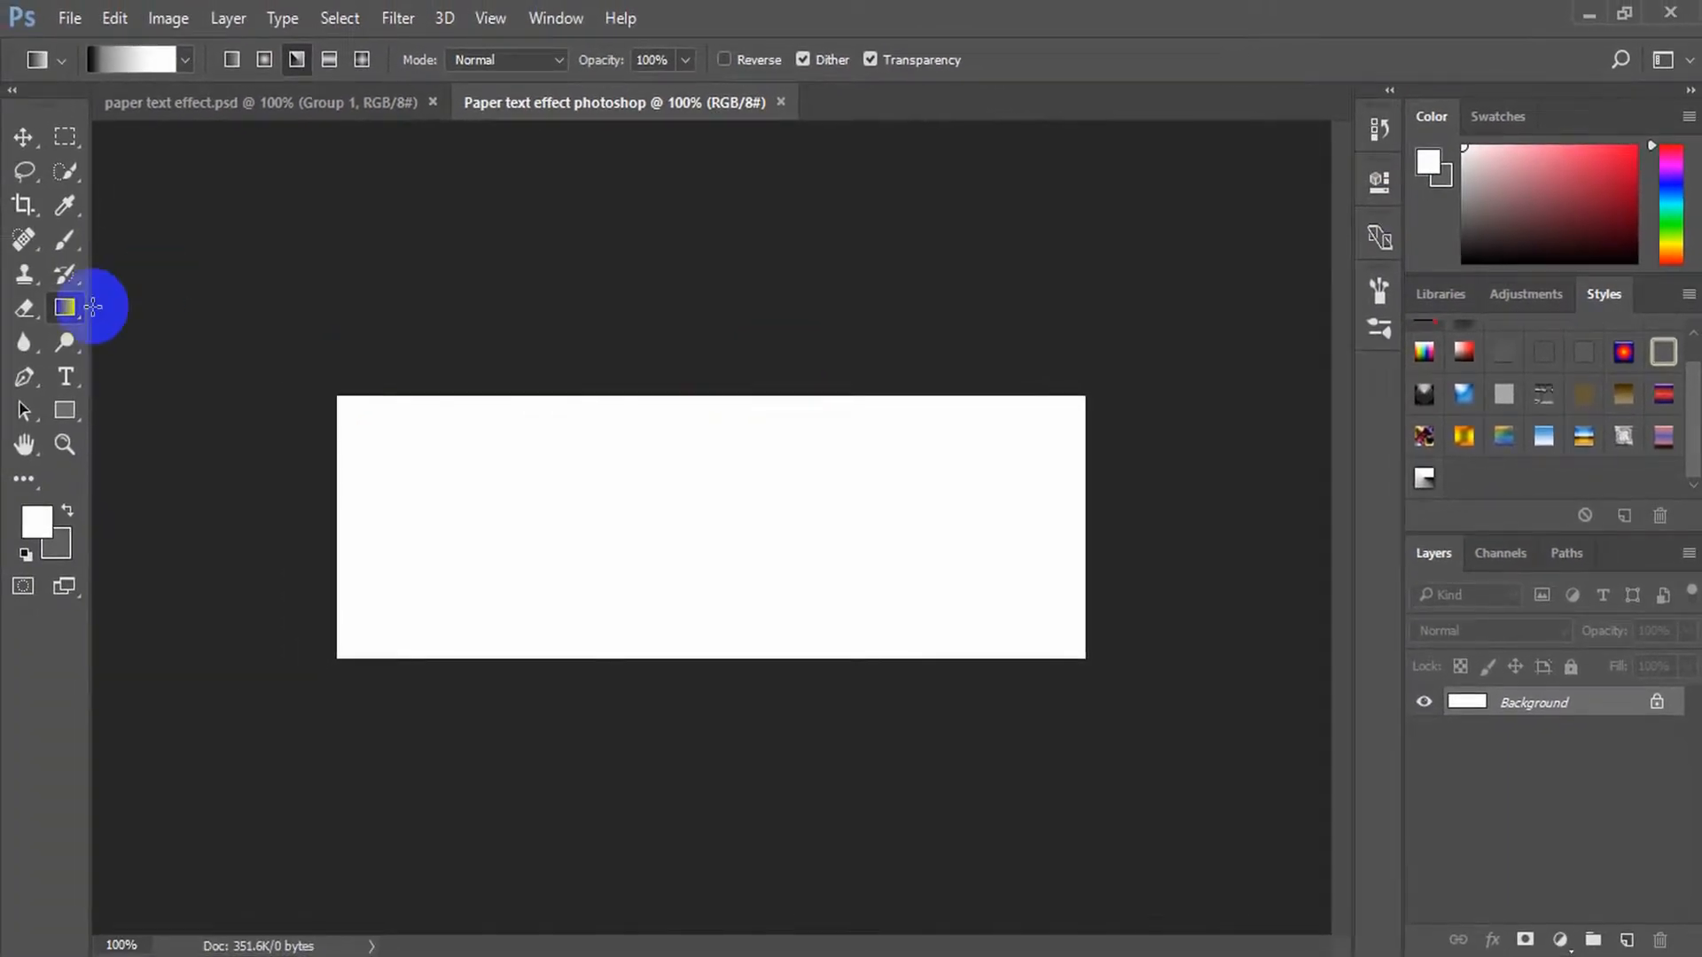
Fill the Background with an angle gradient drawn along the canvas's upper edge, from its upper-left to its upper-right corner
right_click(70, 310)
left_click(193, 307)
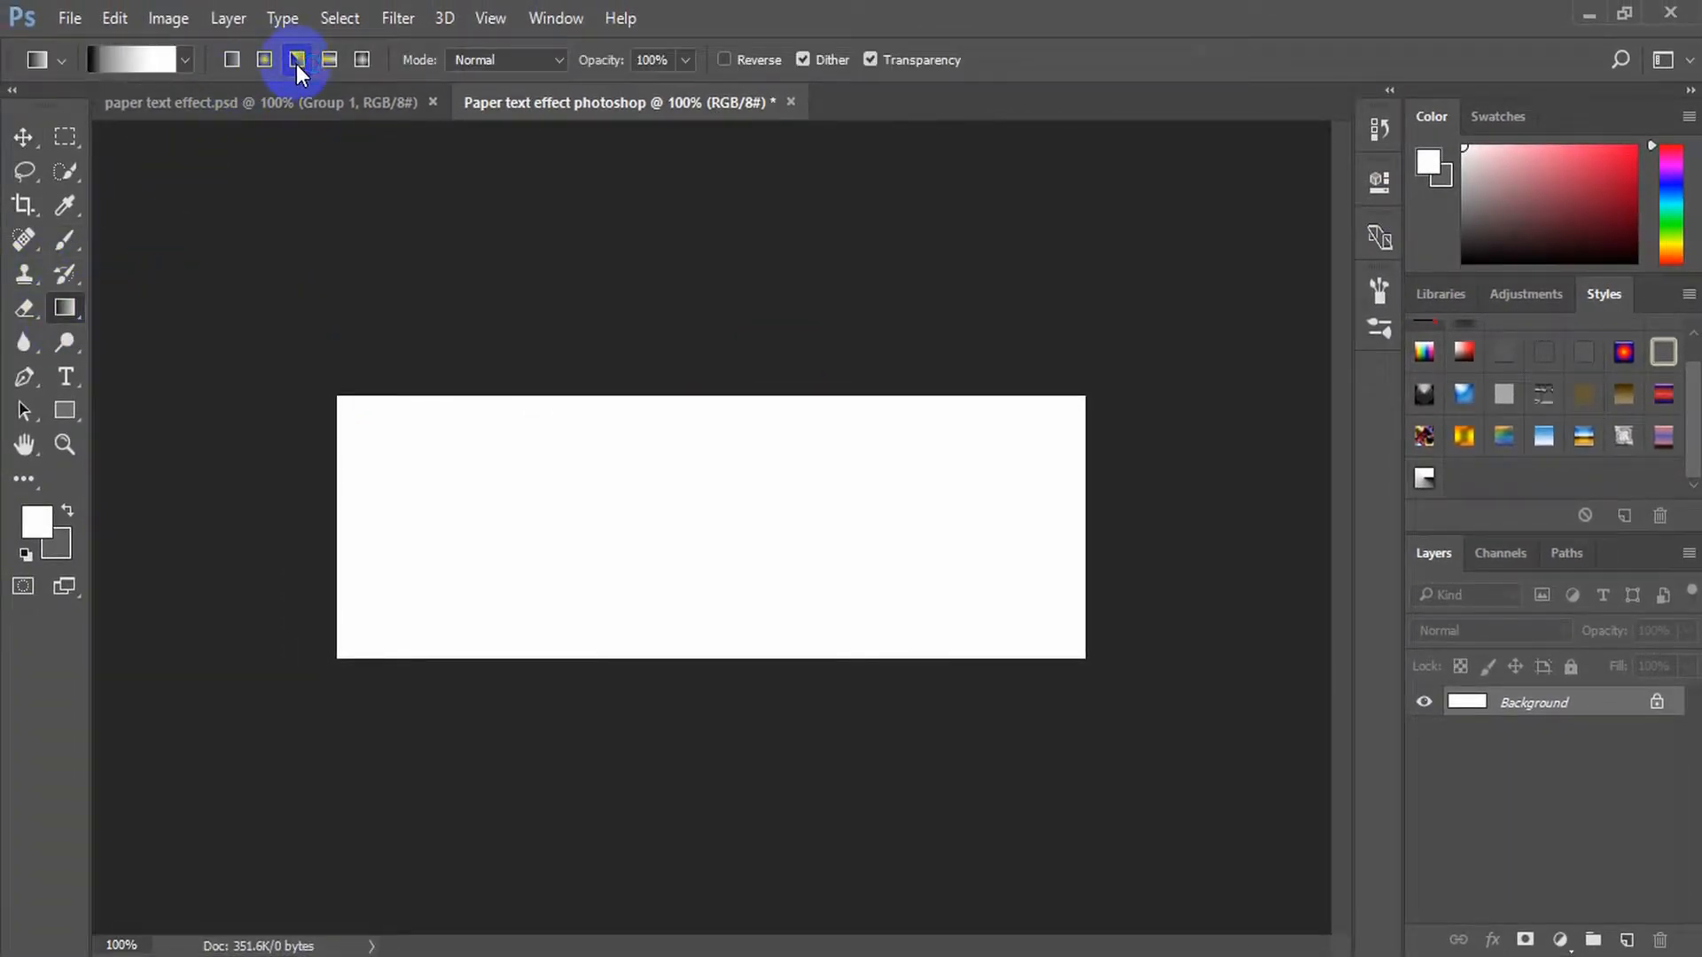
left_click(232, 60)
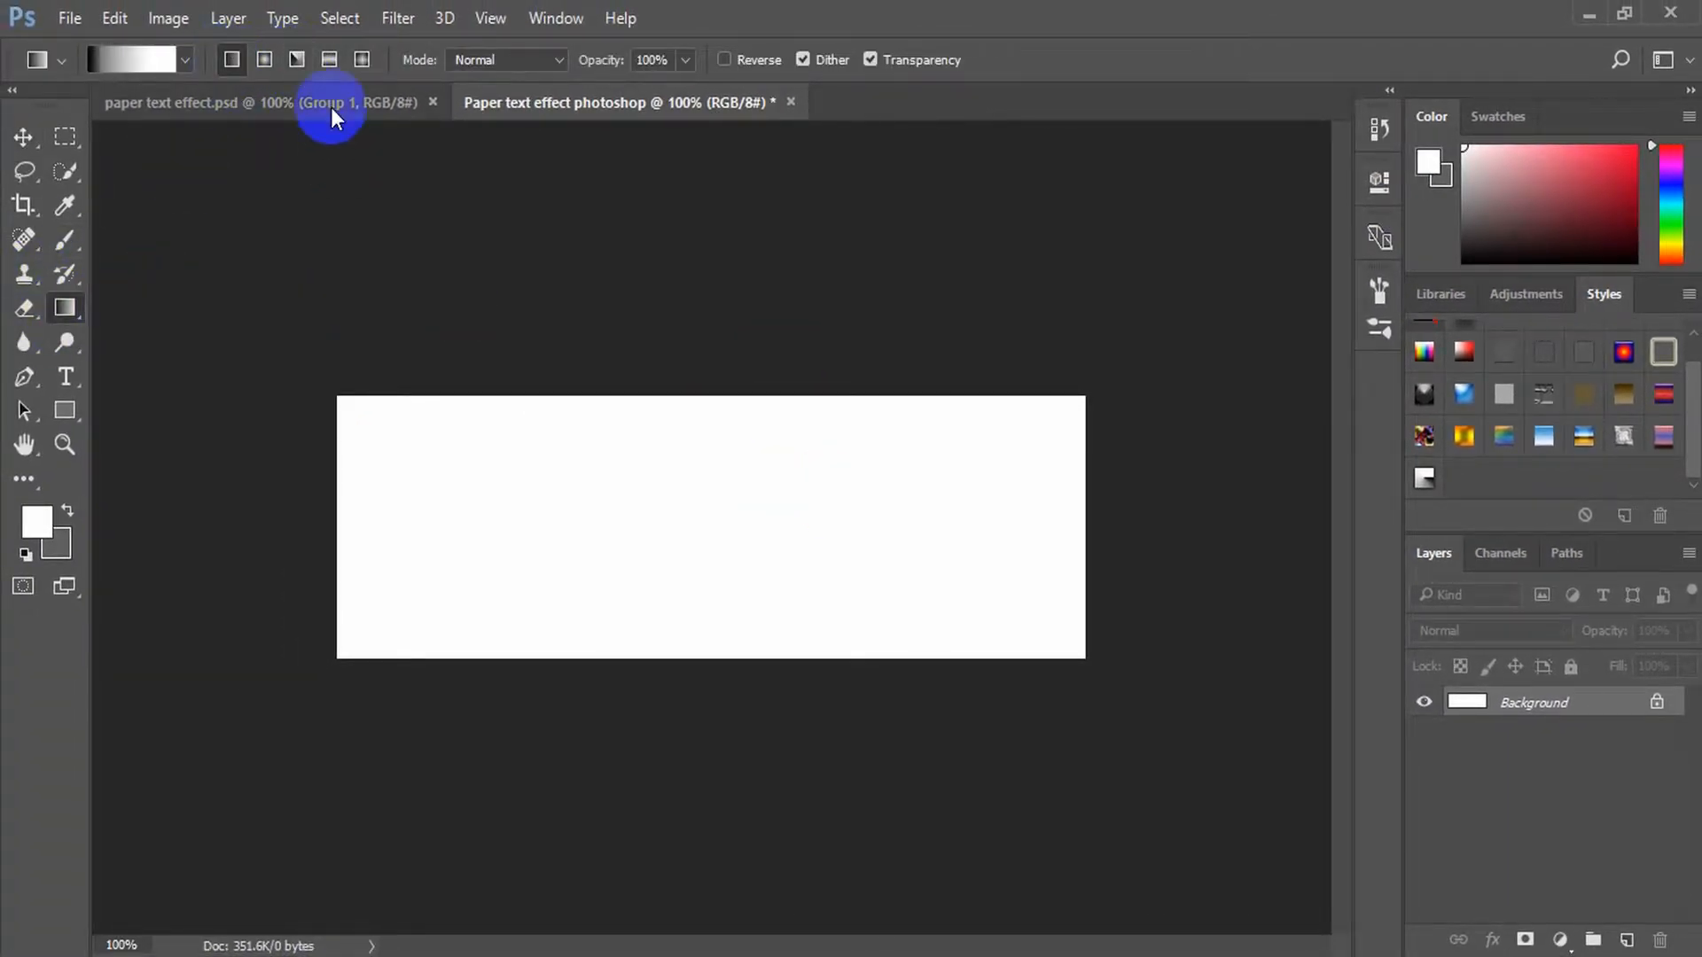
left_click(304, 69)
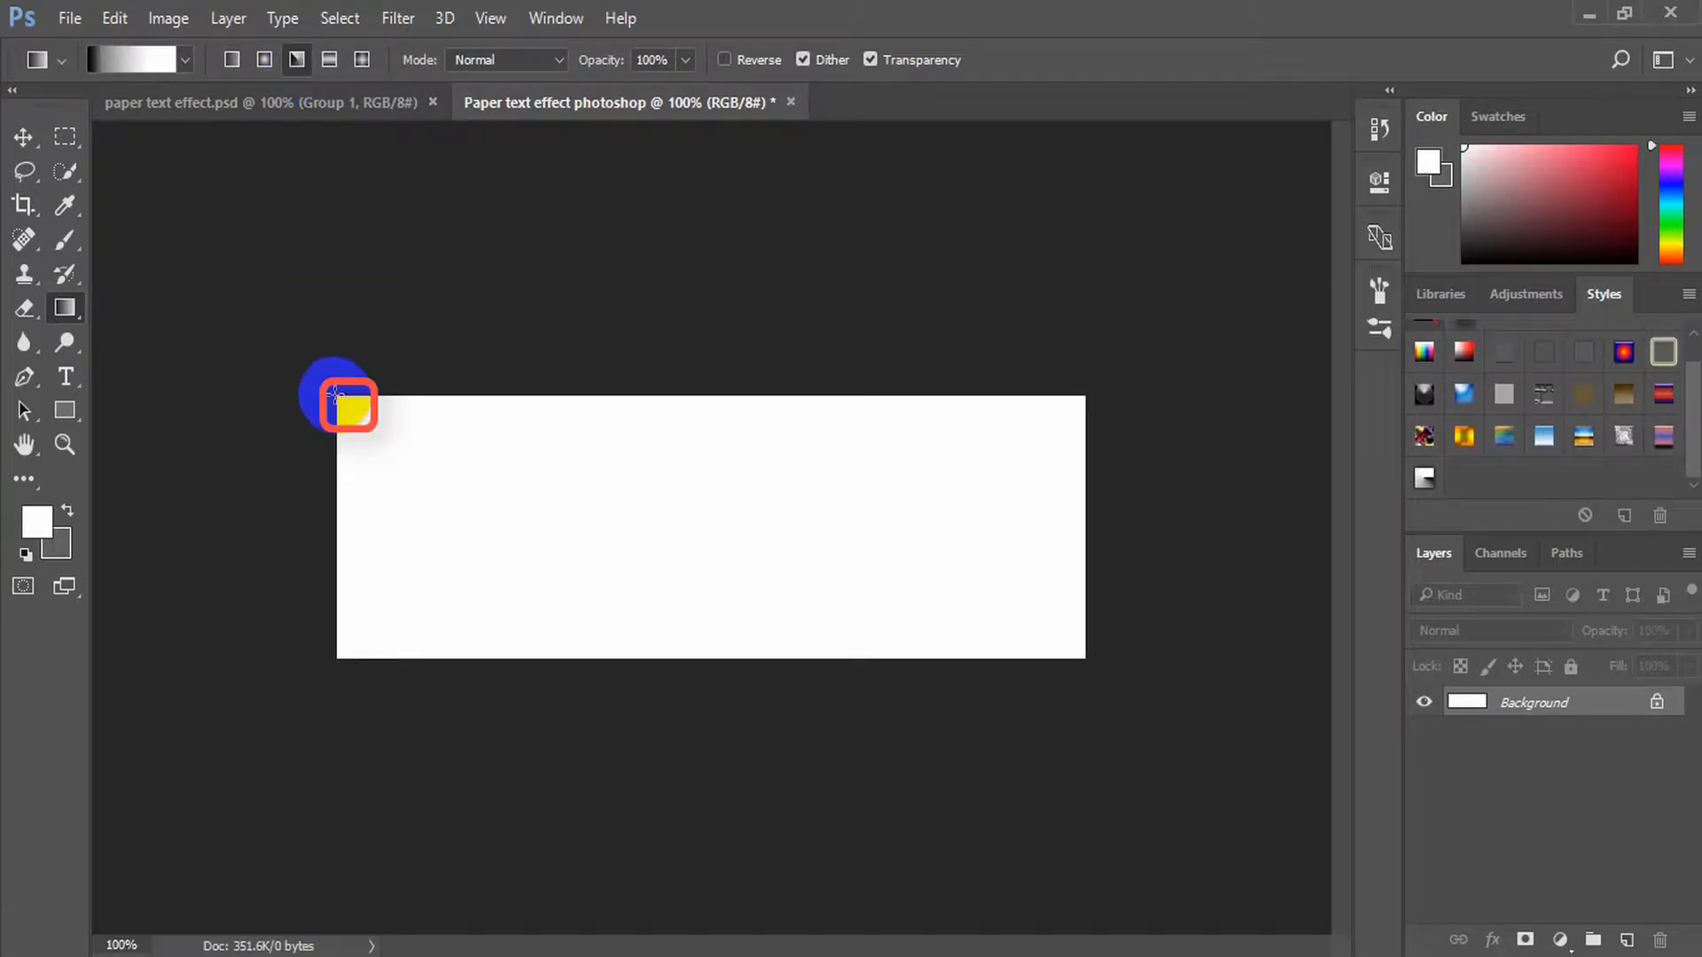
left_click_drag(336, 394, 1081, 408)
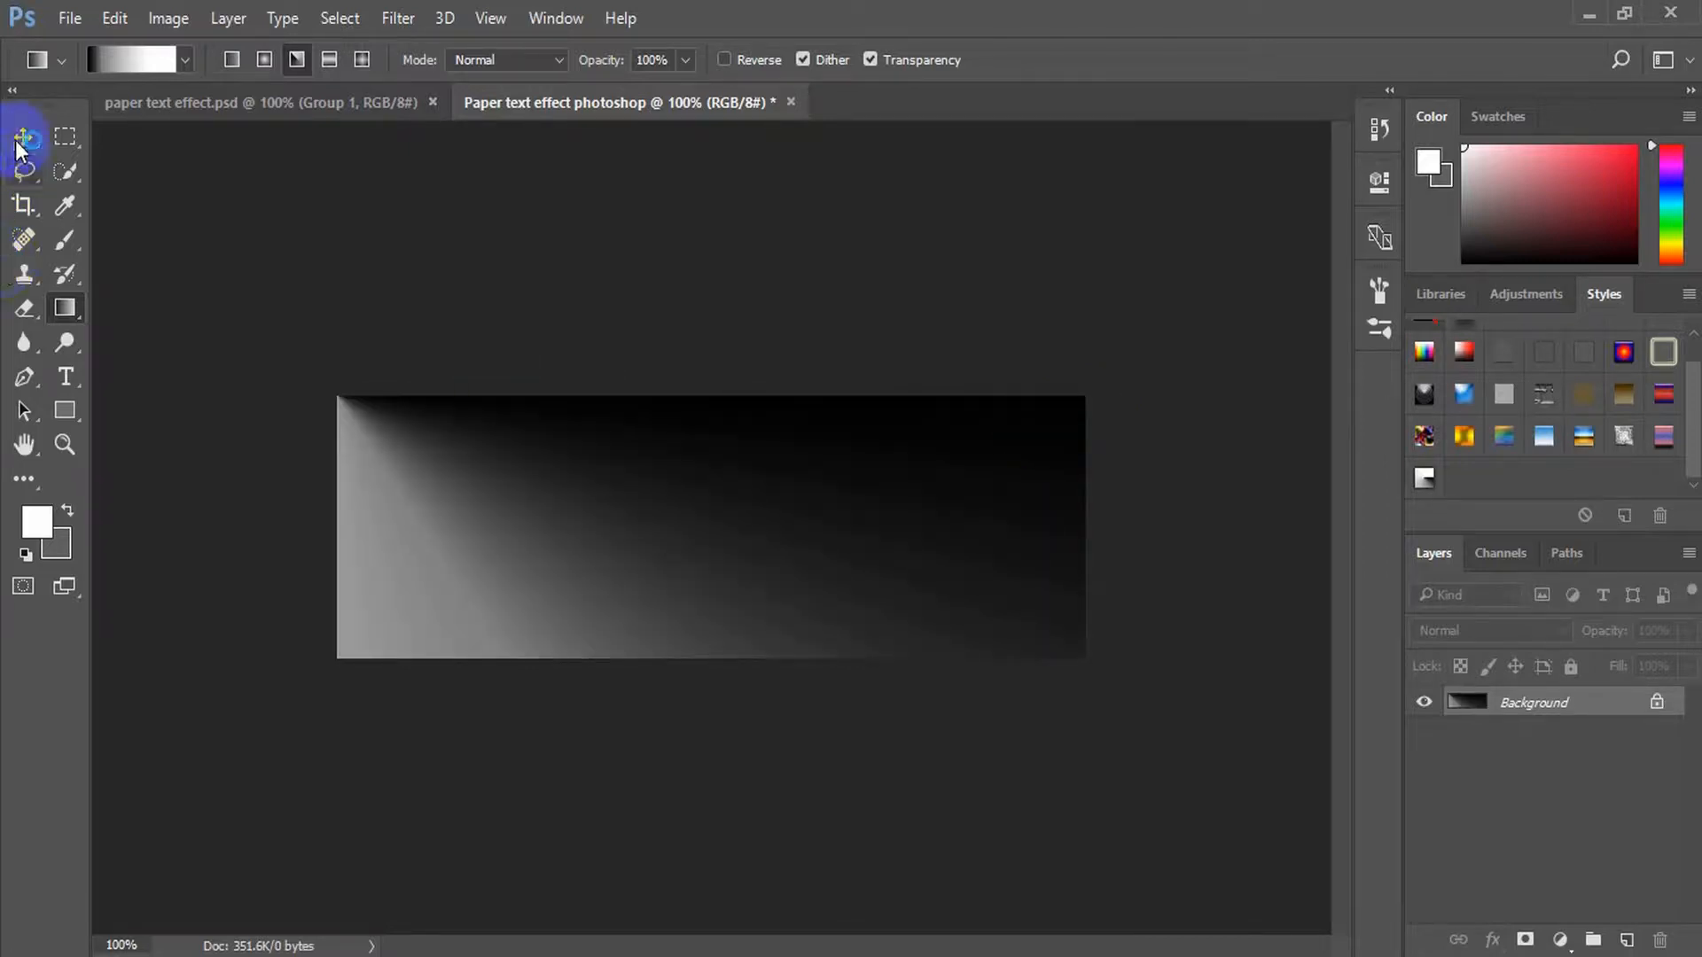
Start a horizontal text layer near the canvas's left edge and set its font to Disco Deck Regular
left_click(16, 141)
left_click(67, 377)
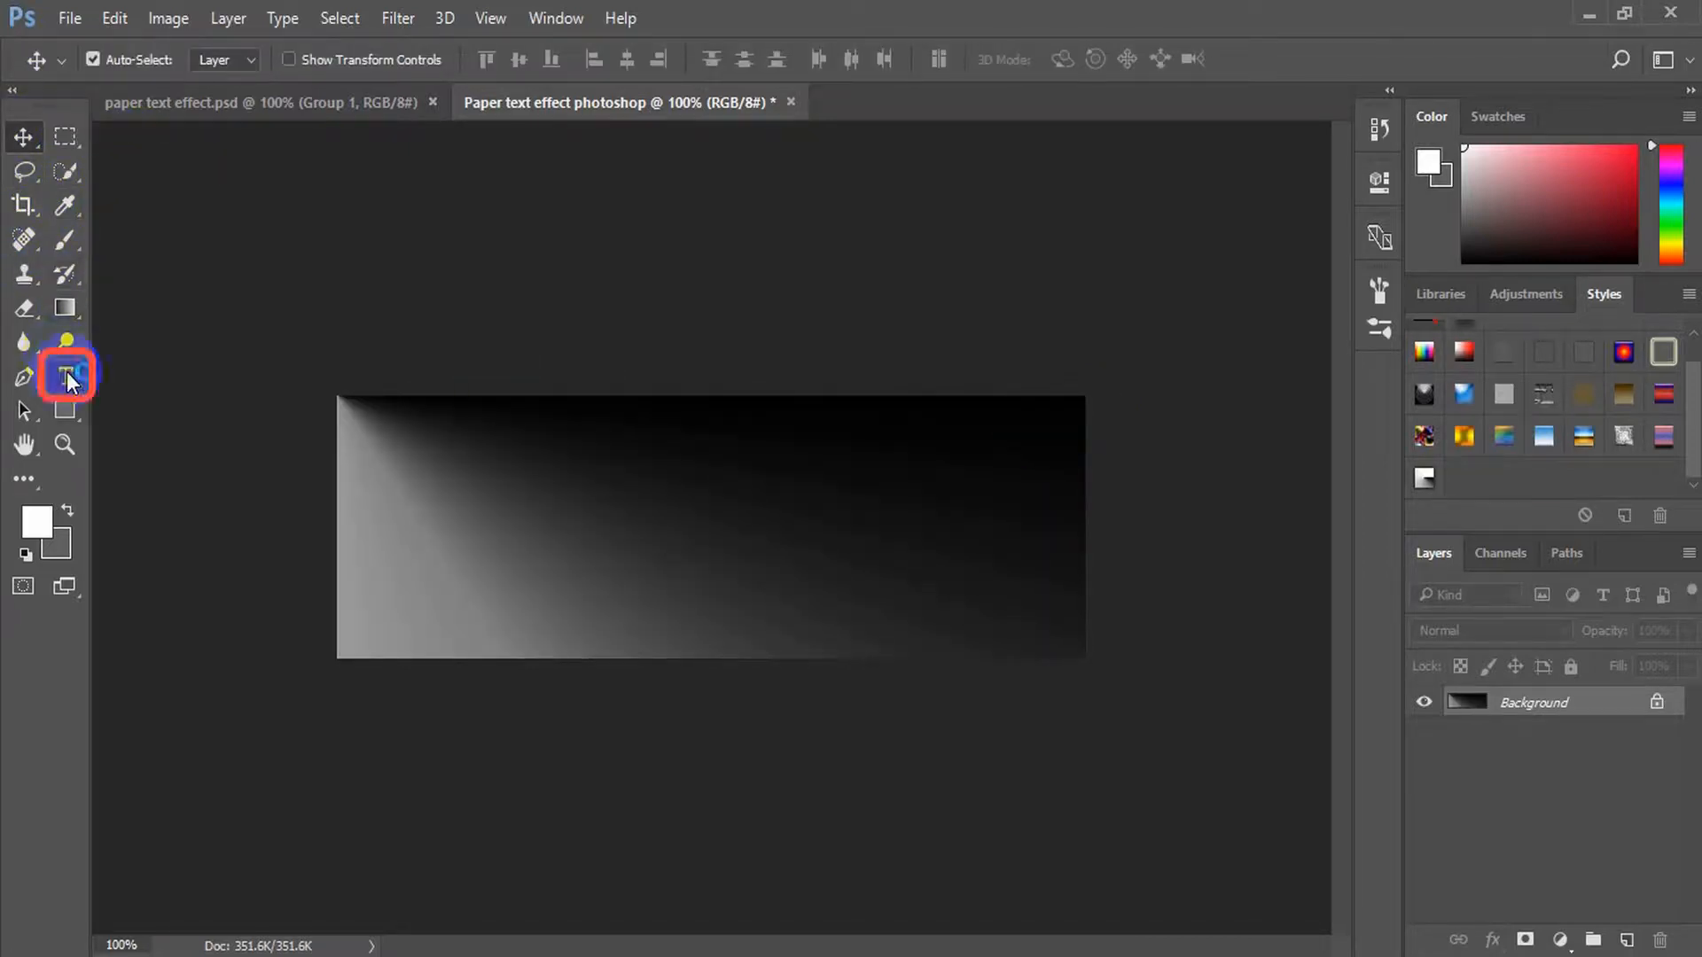
left_click(144, 369)
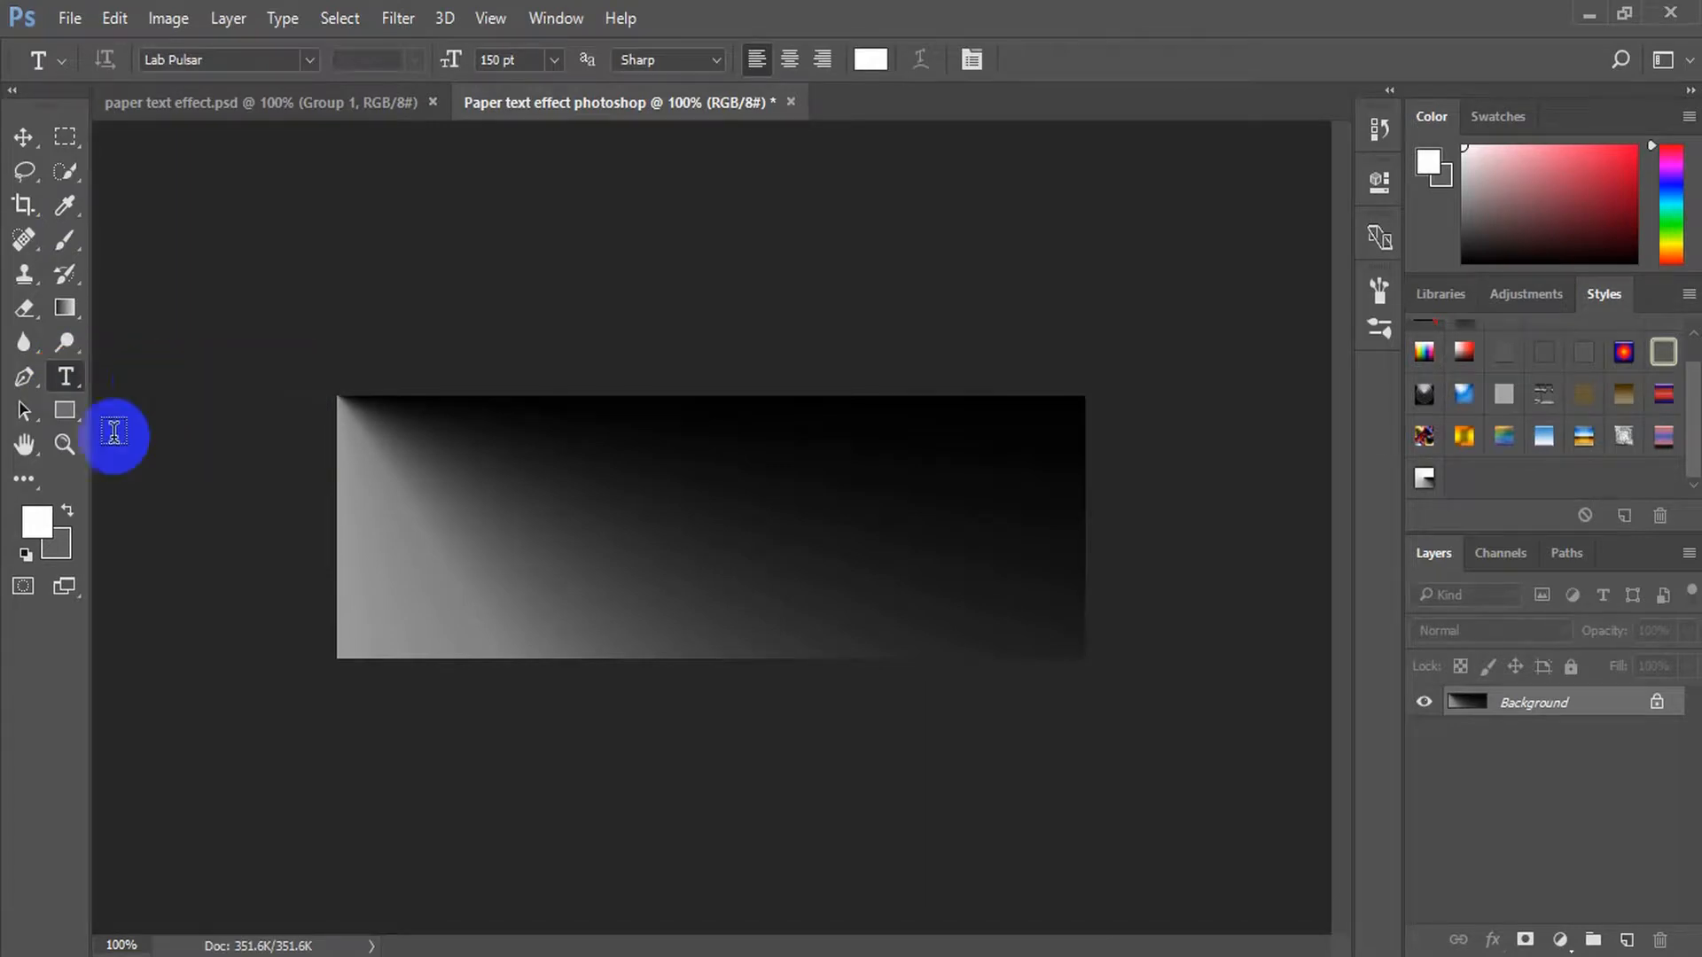
left_click(366, 527)
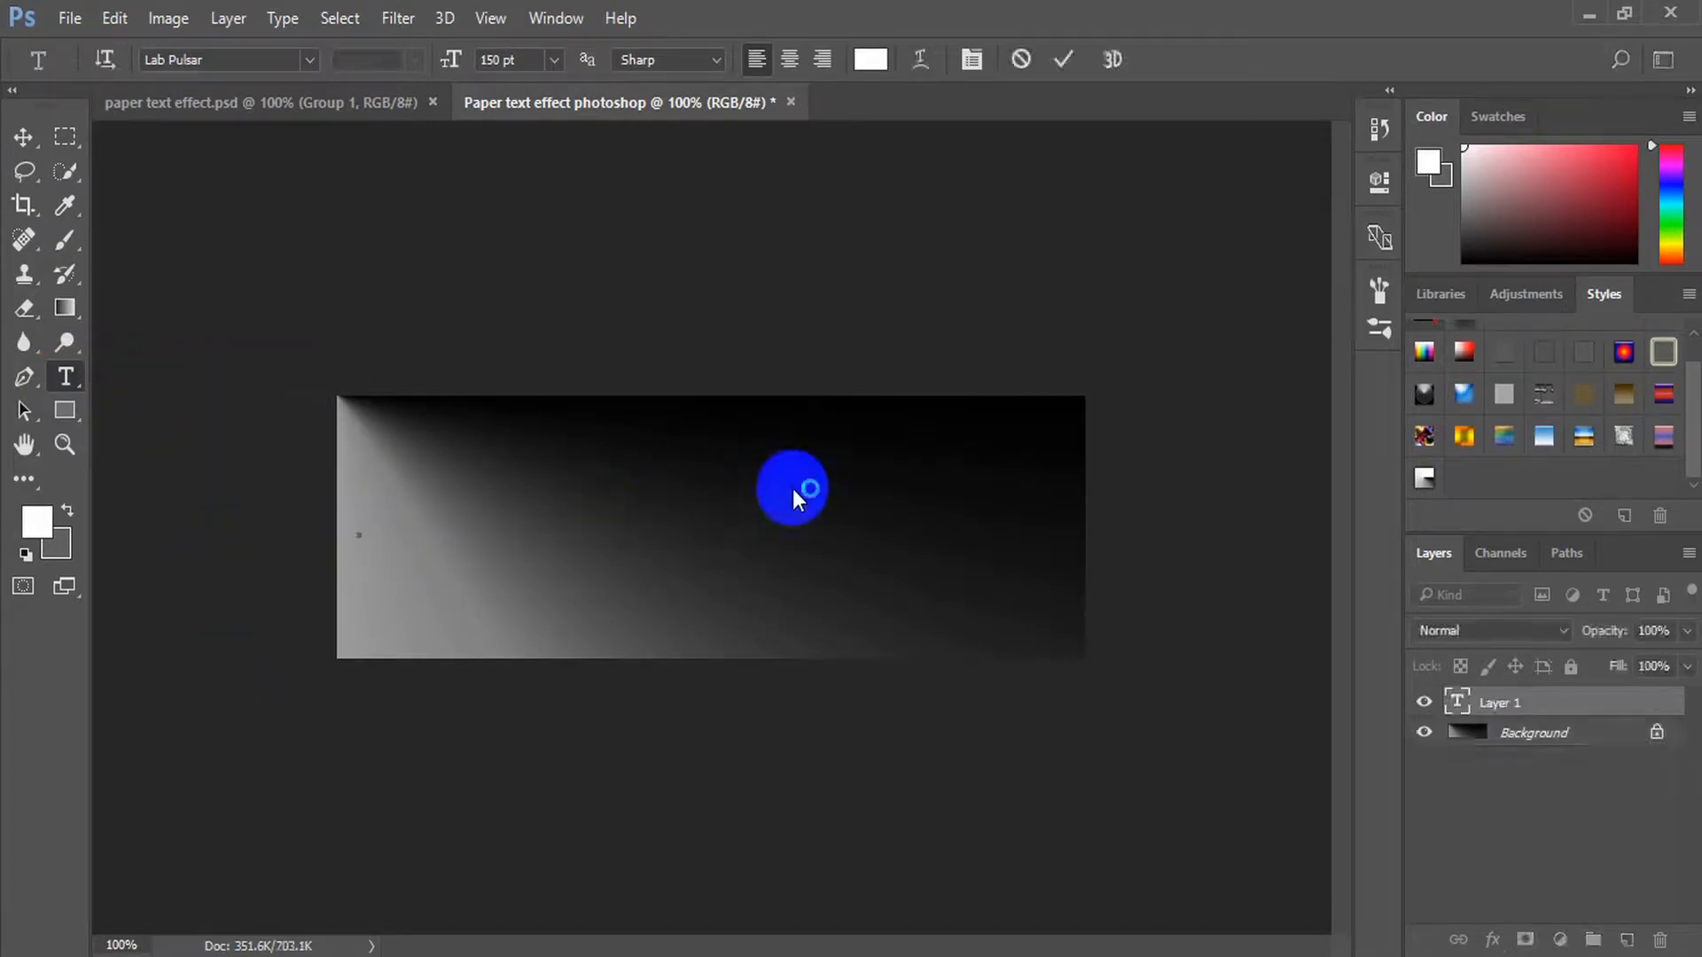
left_click(500, 60)
left_click(495, 117)
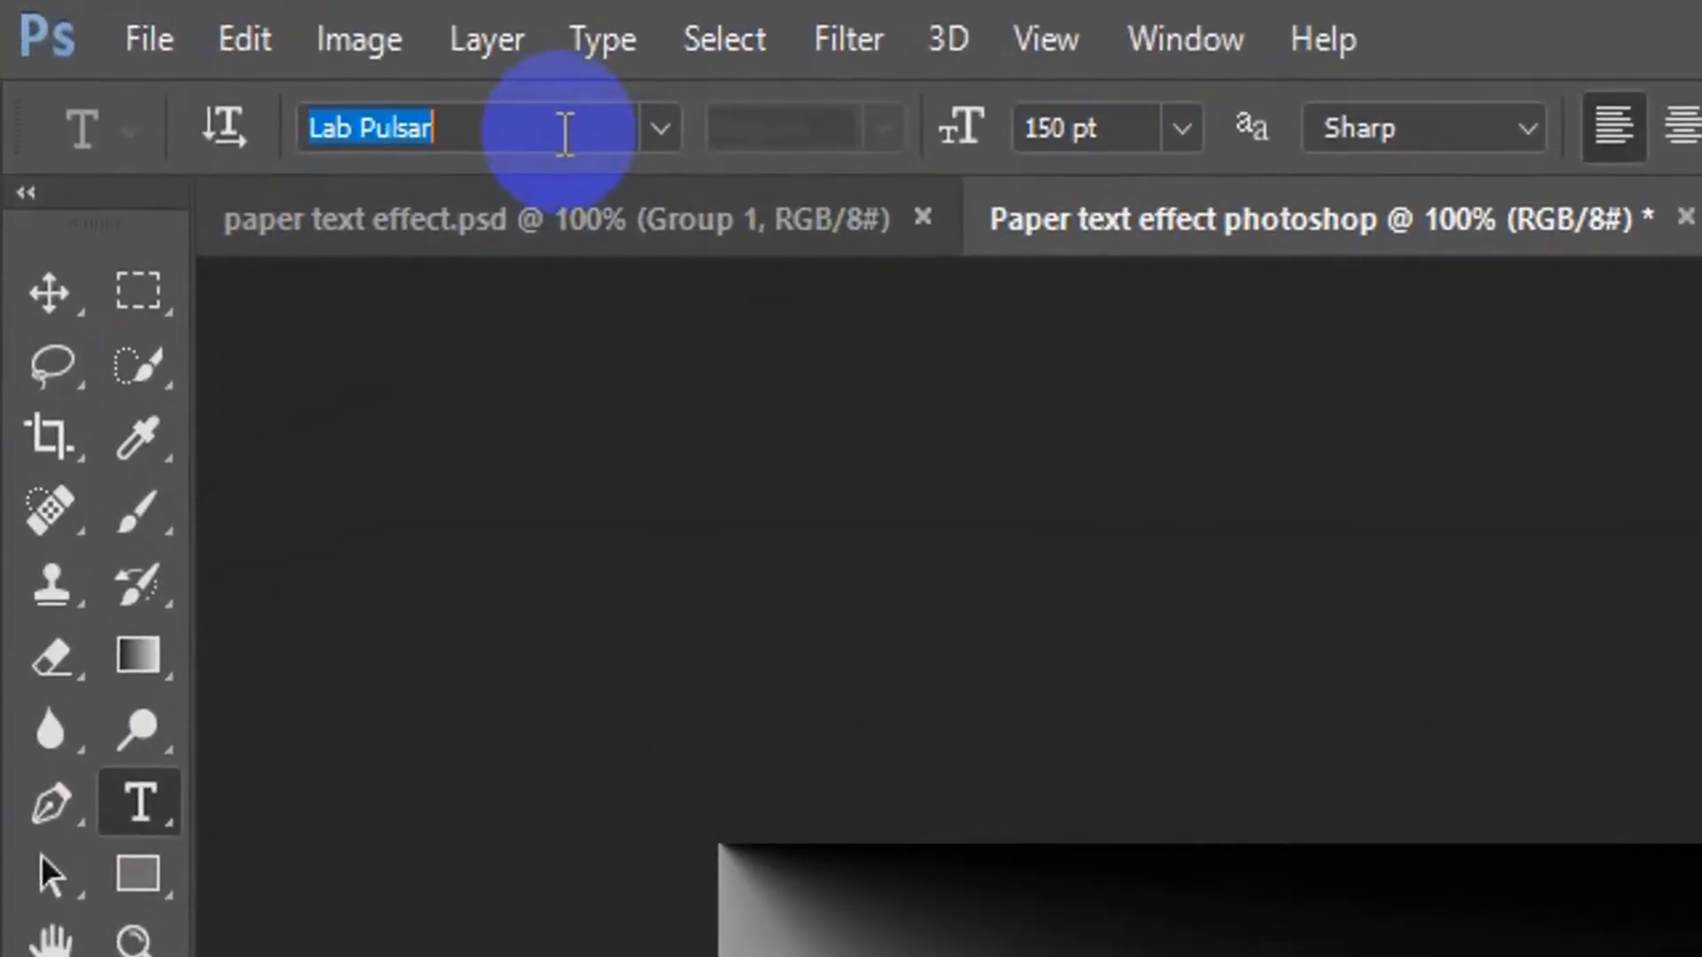
type("Dis")
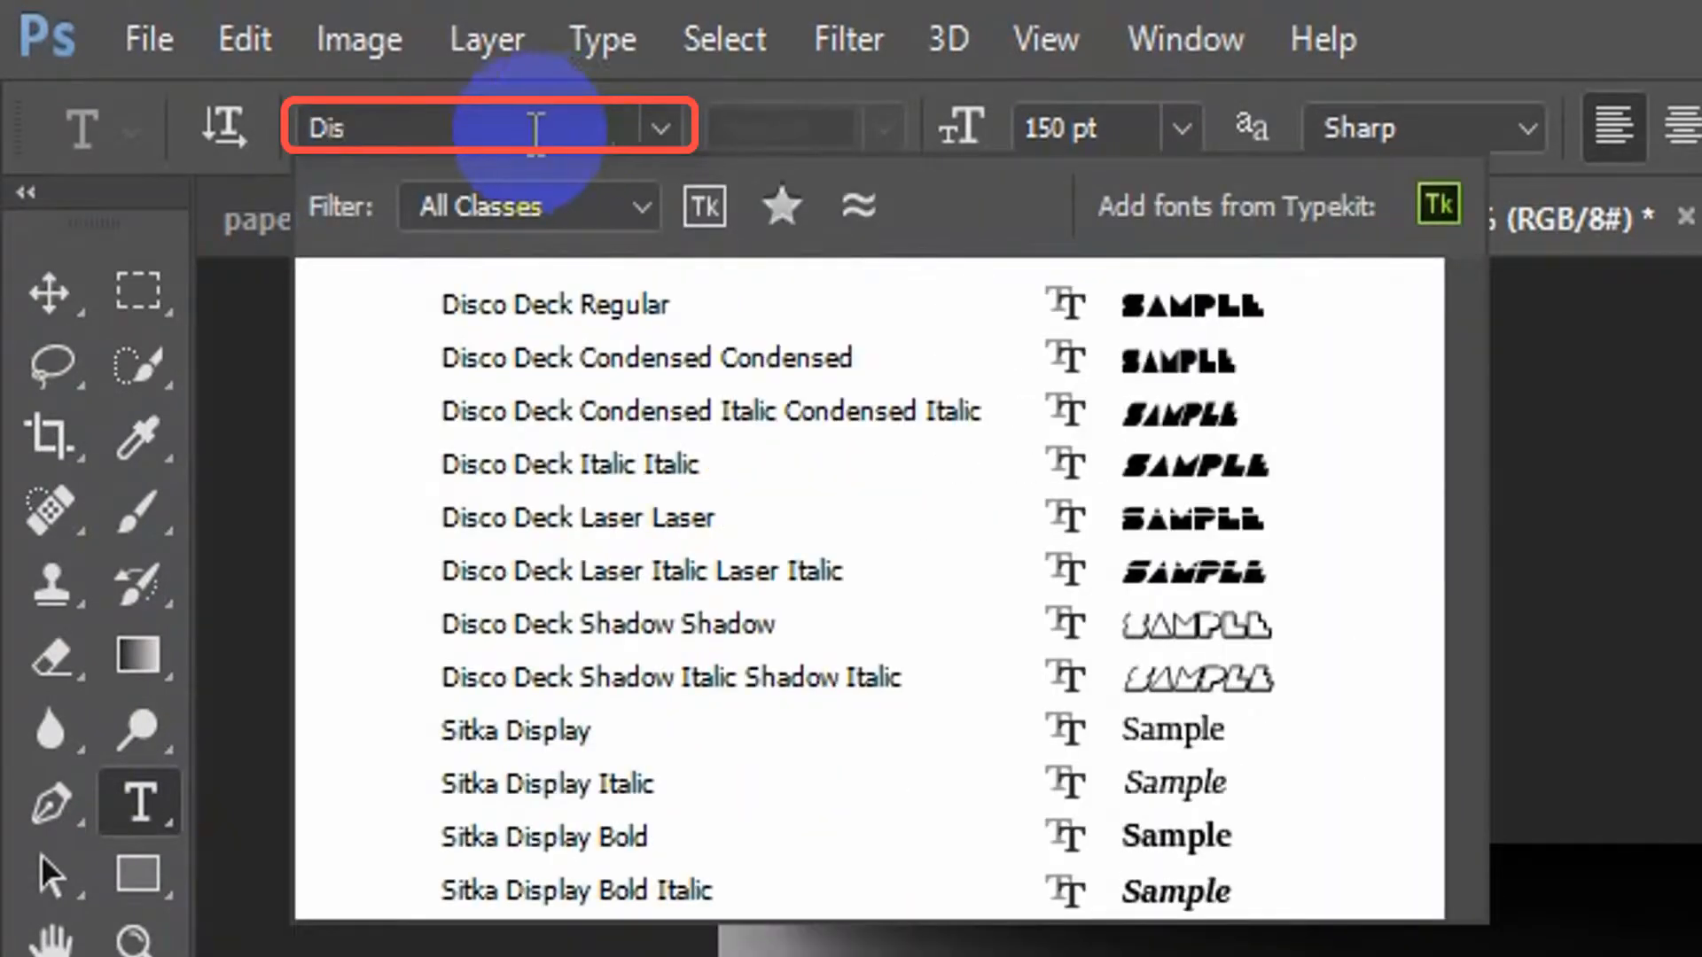
left_click(611, 308)
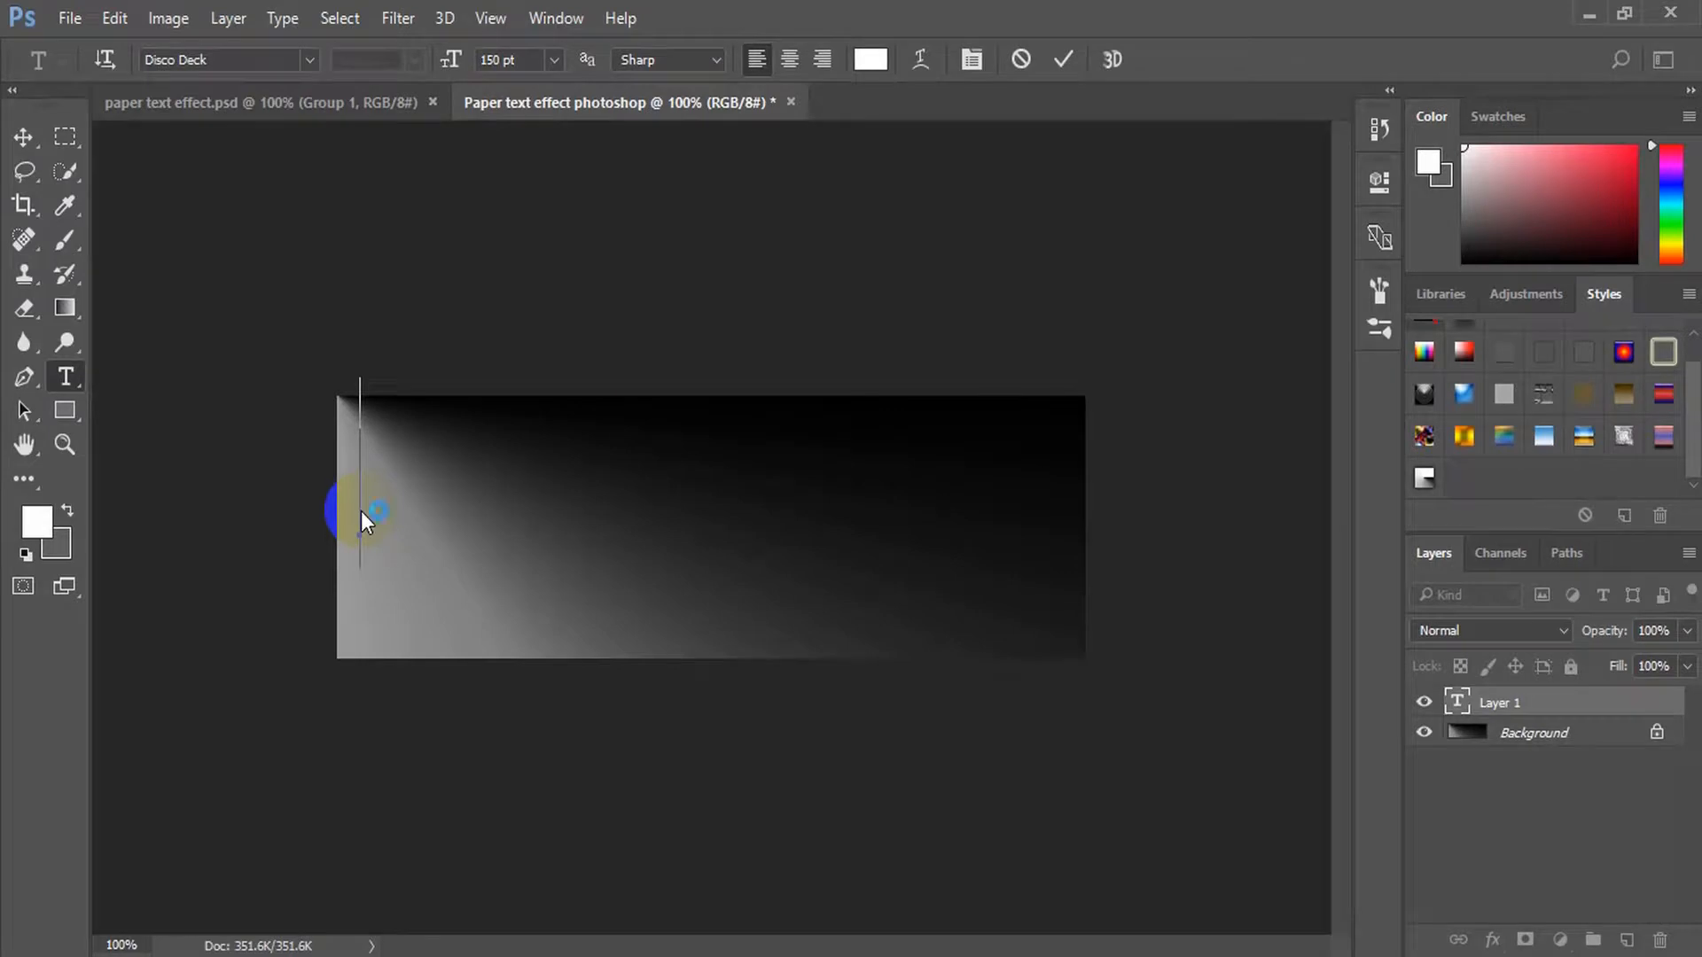
Enter the letter P as the first text layer, commit it and add a new empty layer above it
type("P")
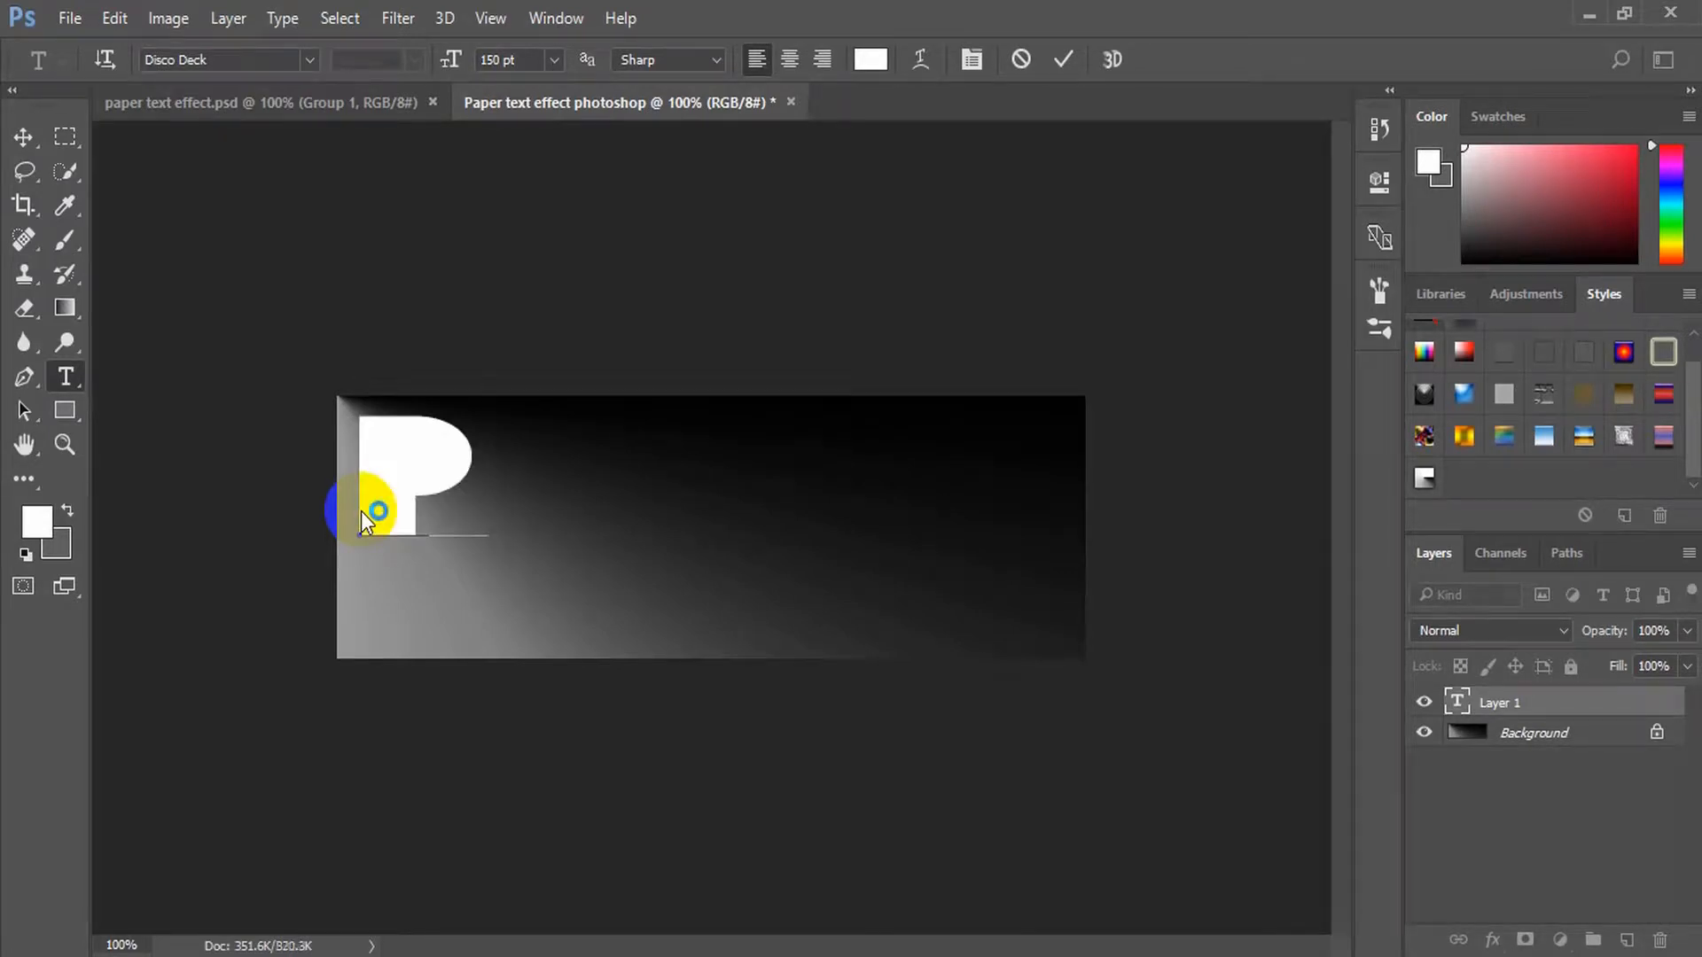
left_click(25, 139)
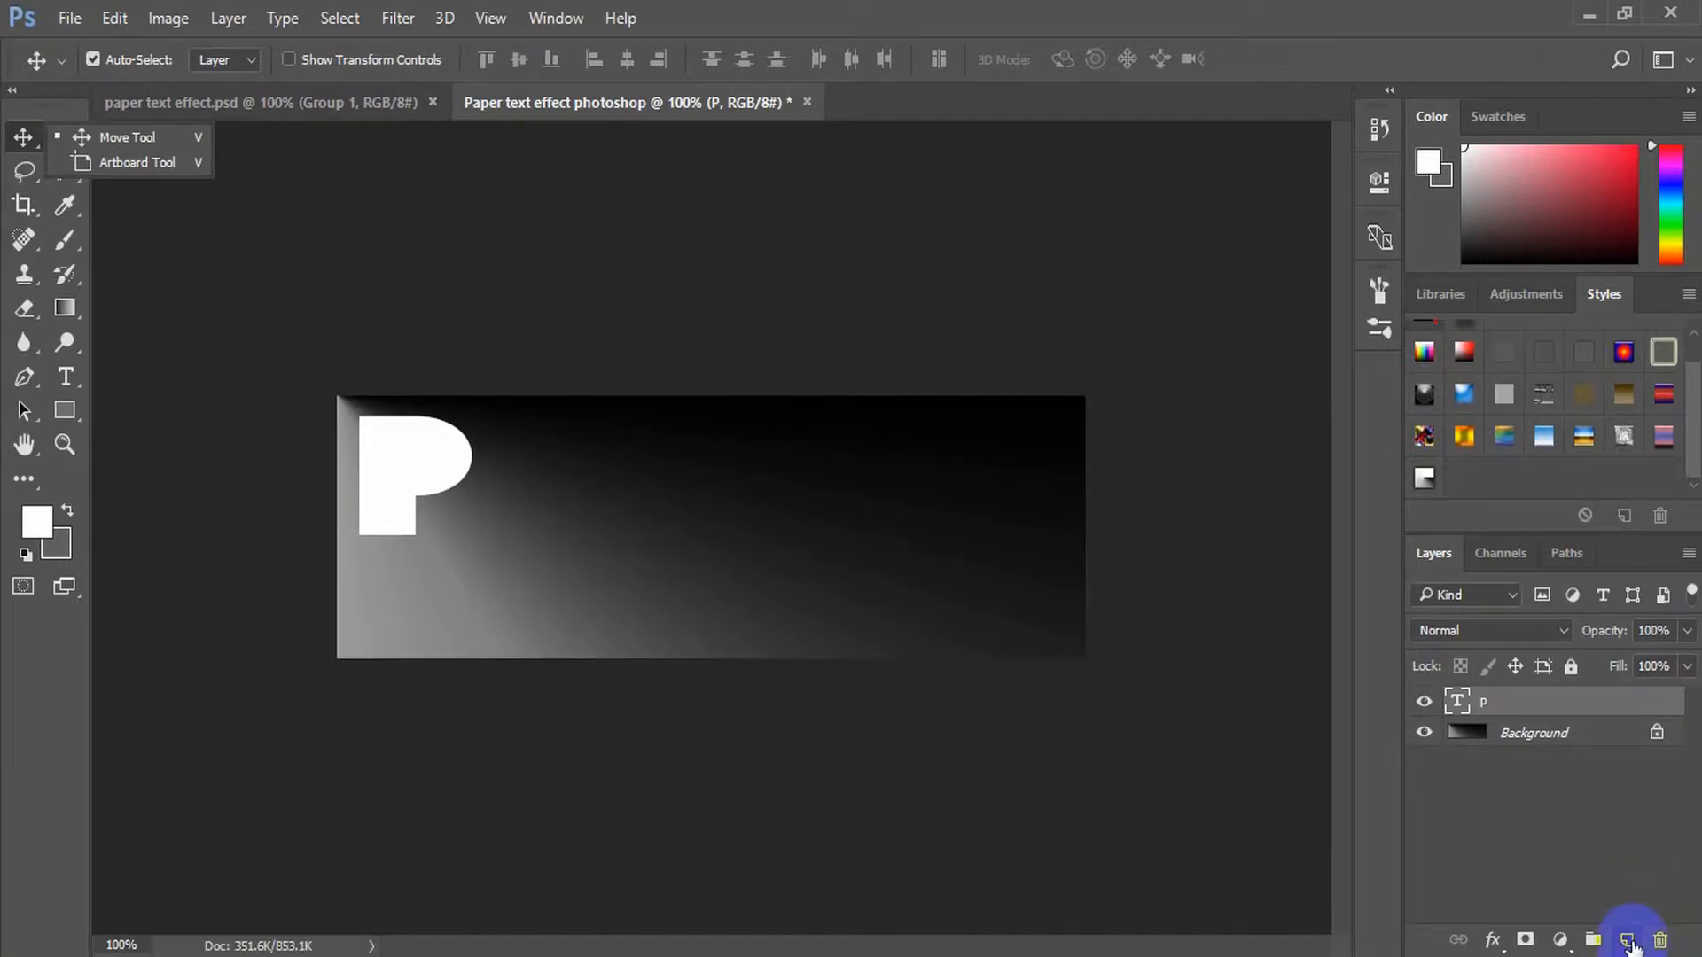
left_click(1628, 939)
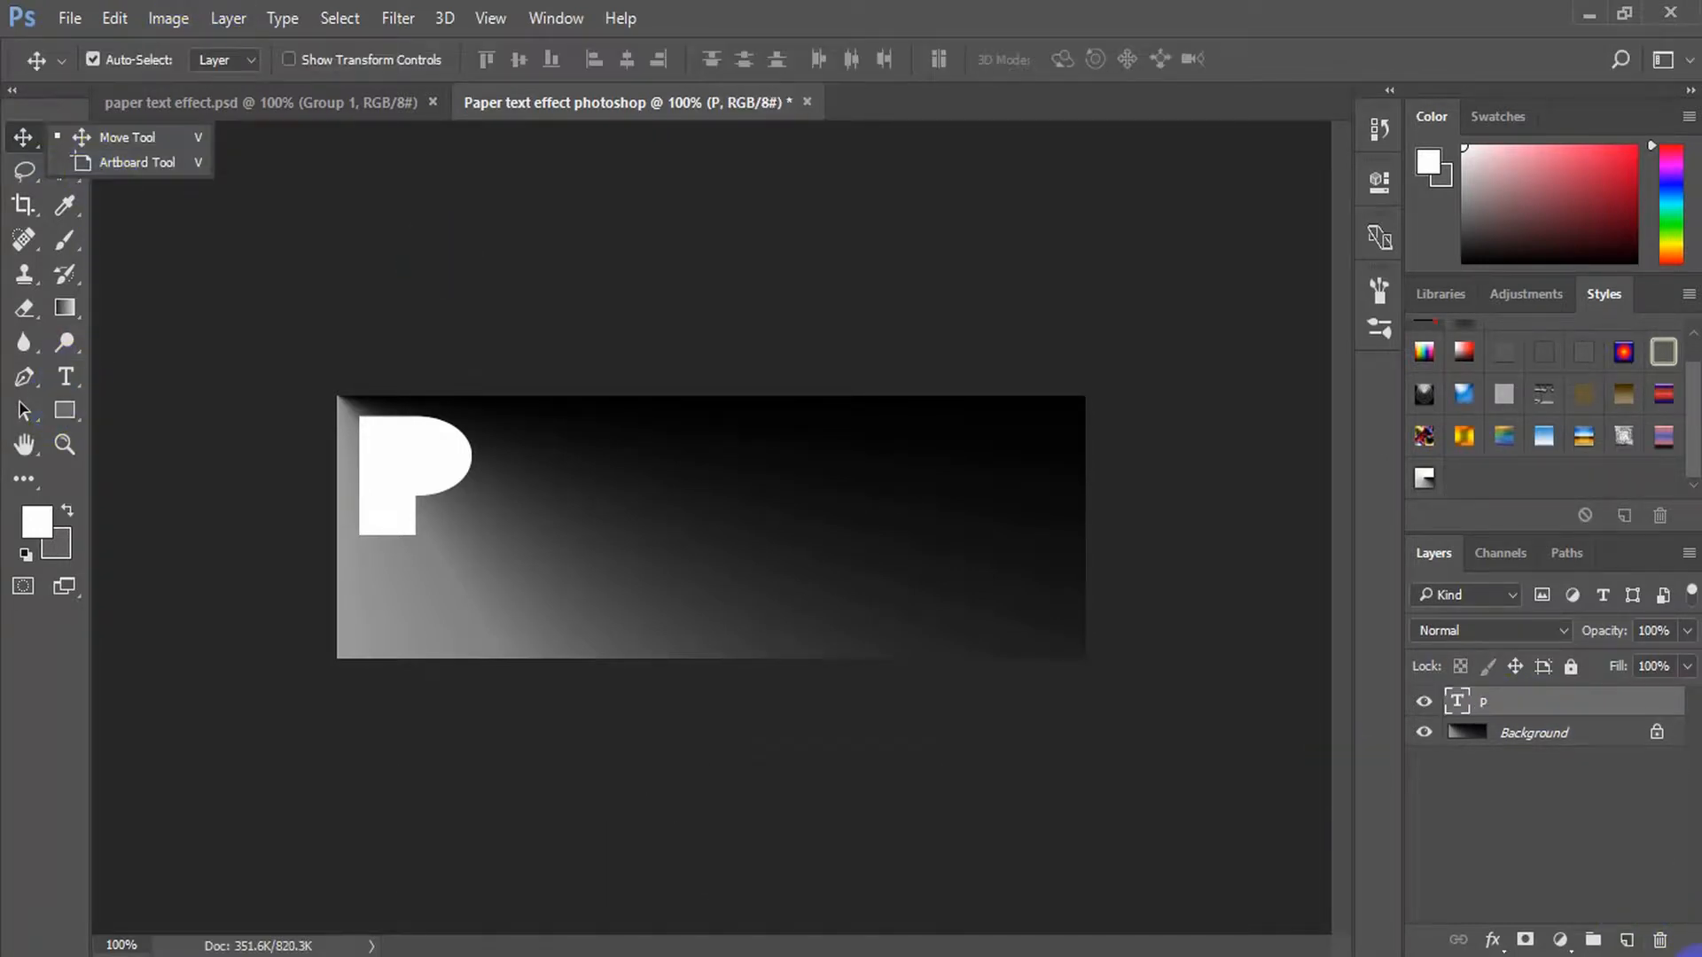
left_click(1628, 940)
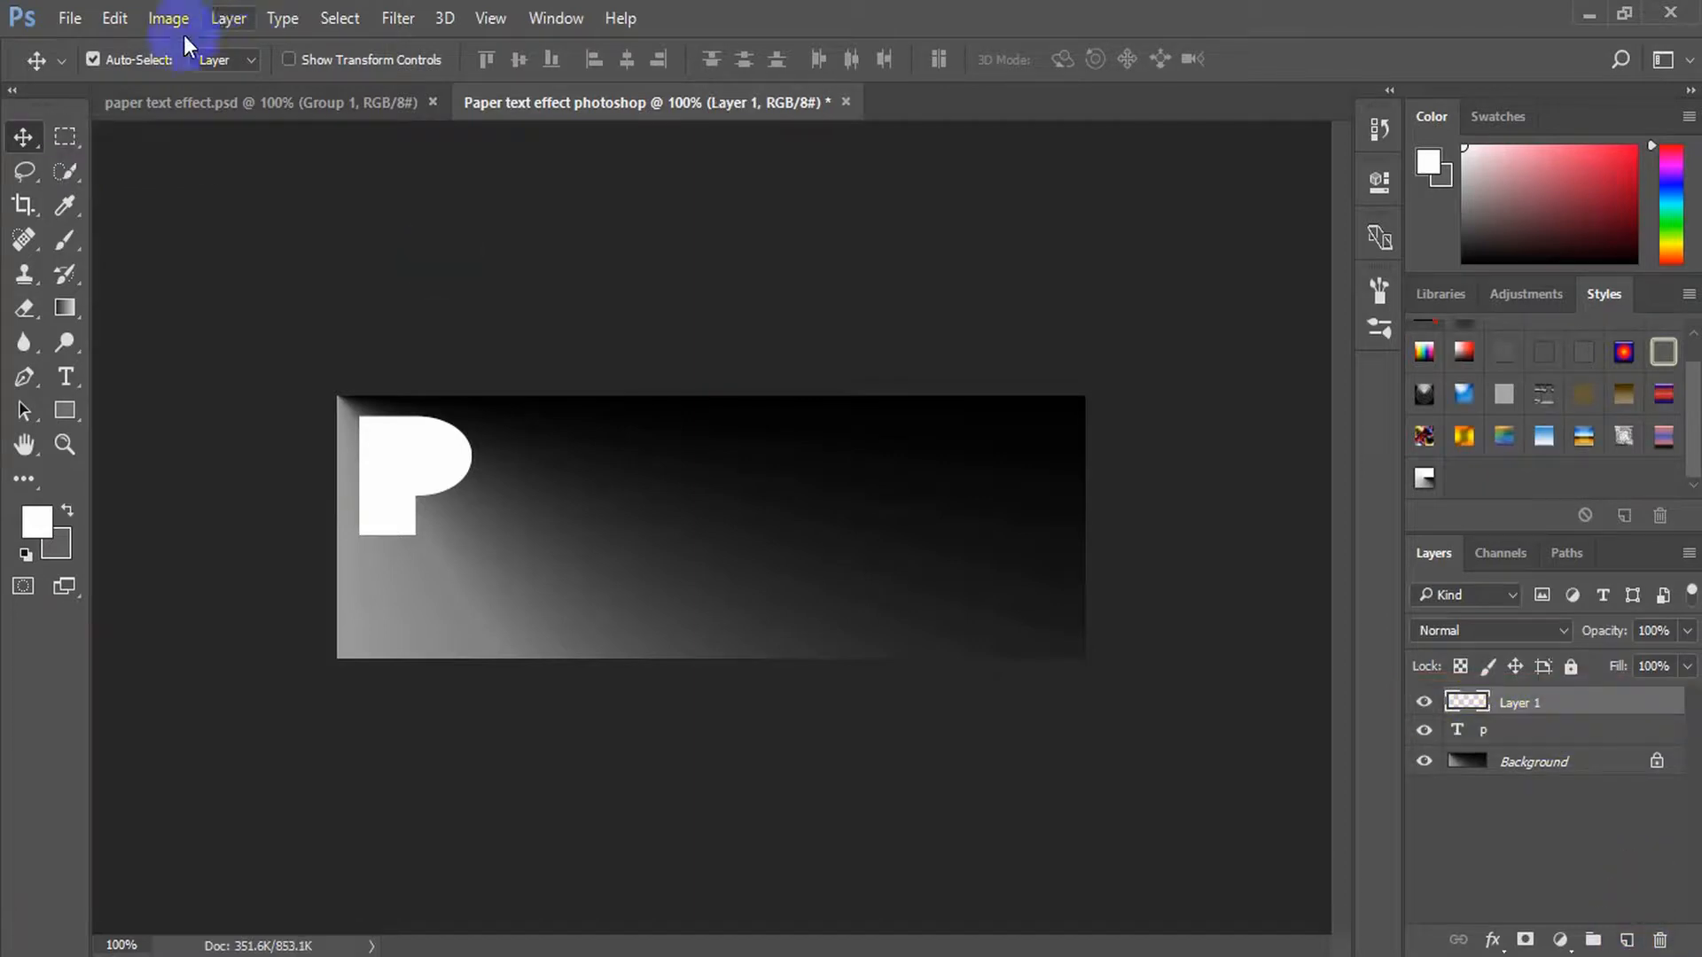
Add the letter A as a separate horizontal text layer beside the first P and commit it
left_click(68, 377)
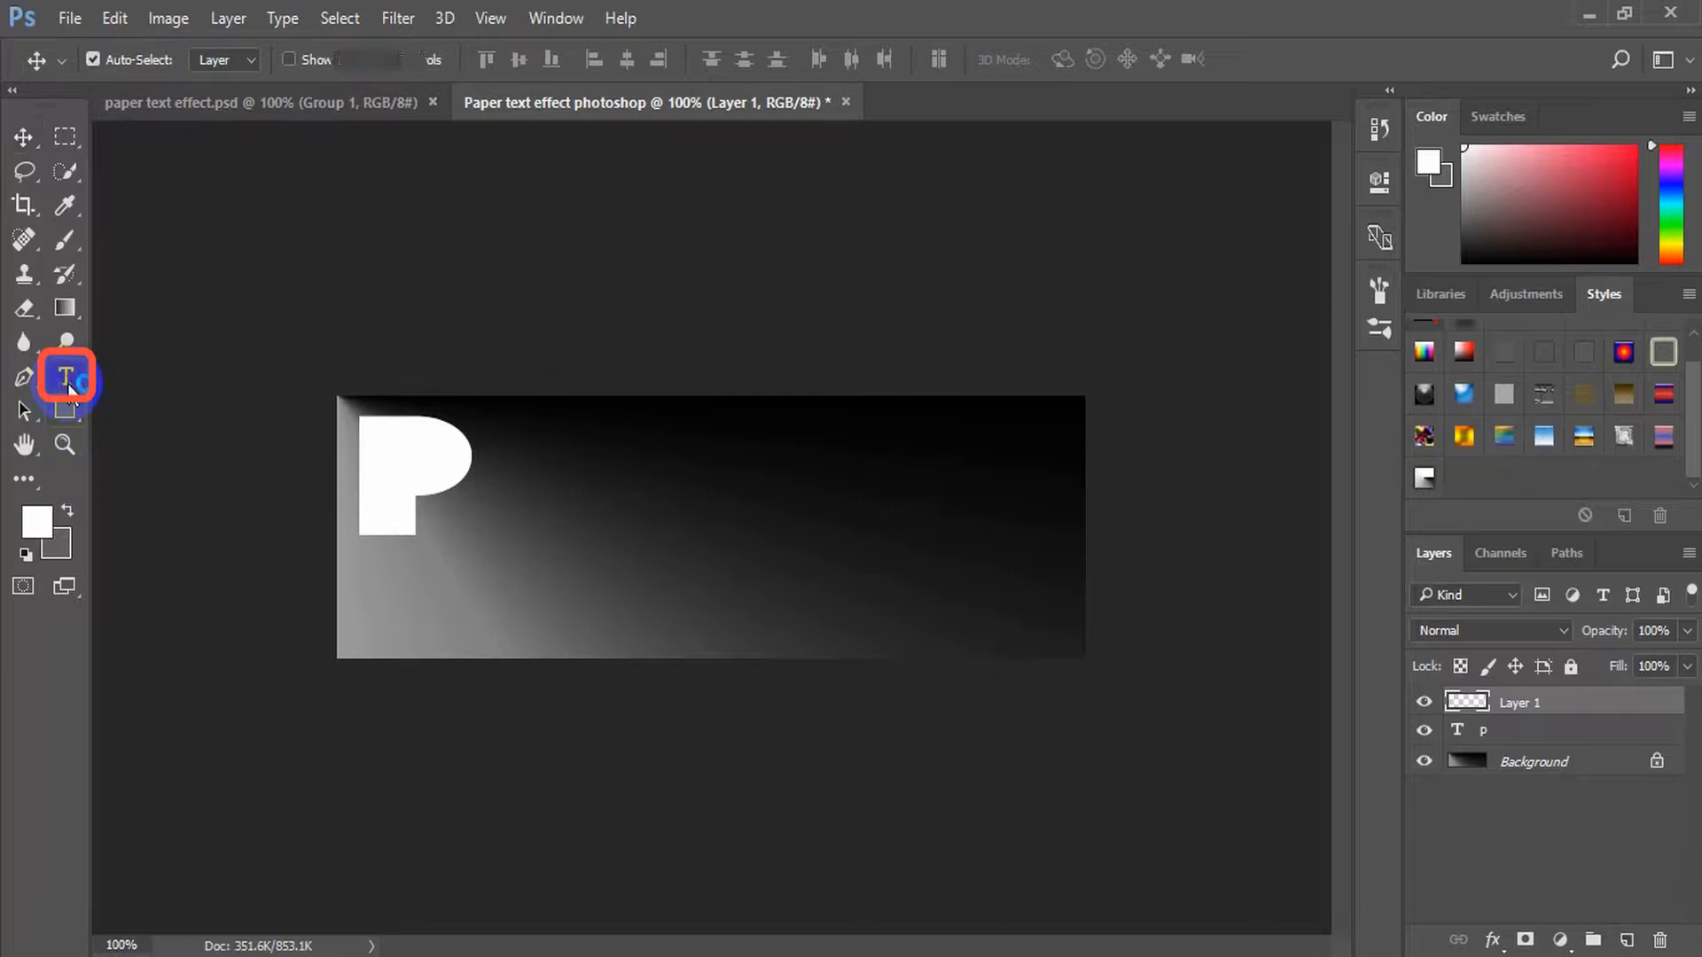
left_click(508, 481)
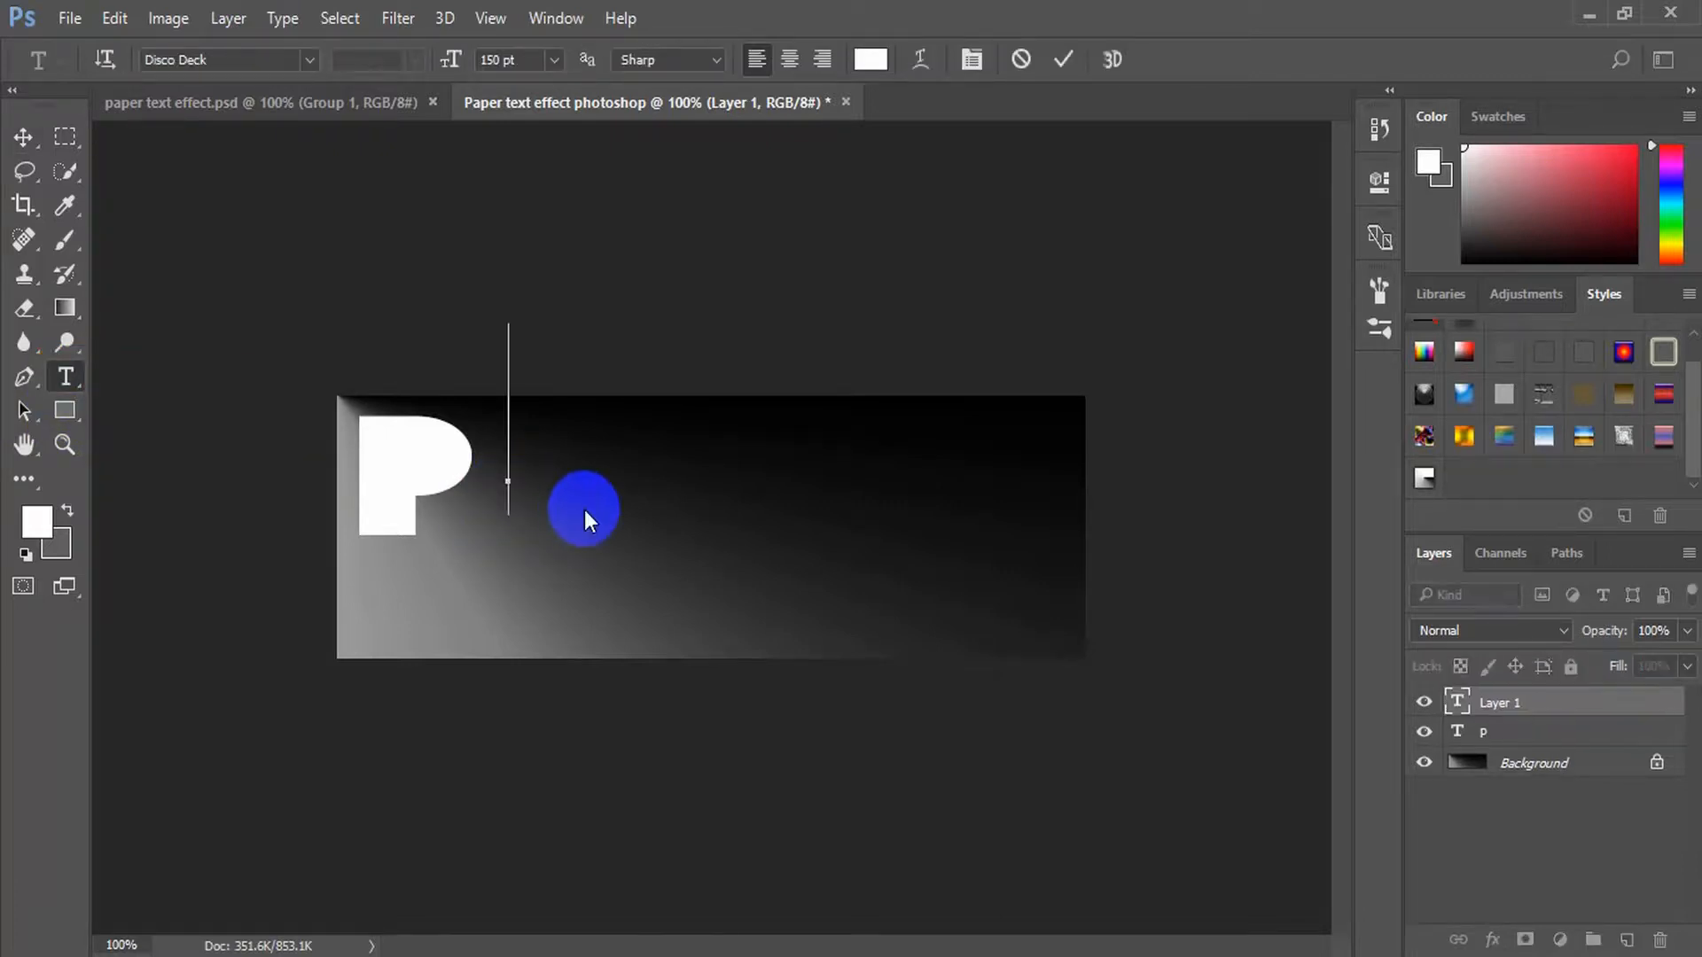
type("a")
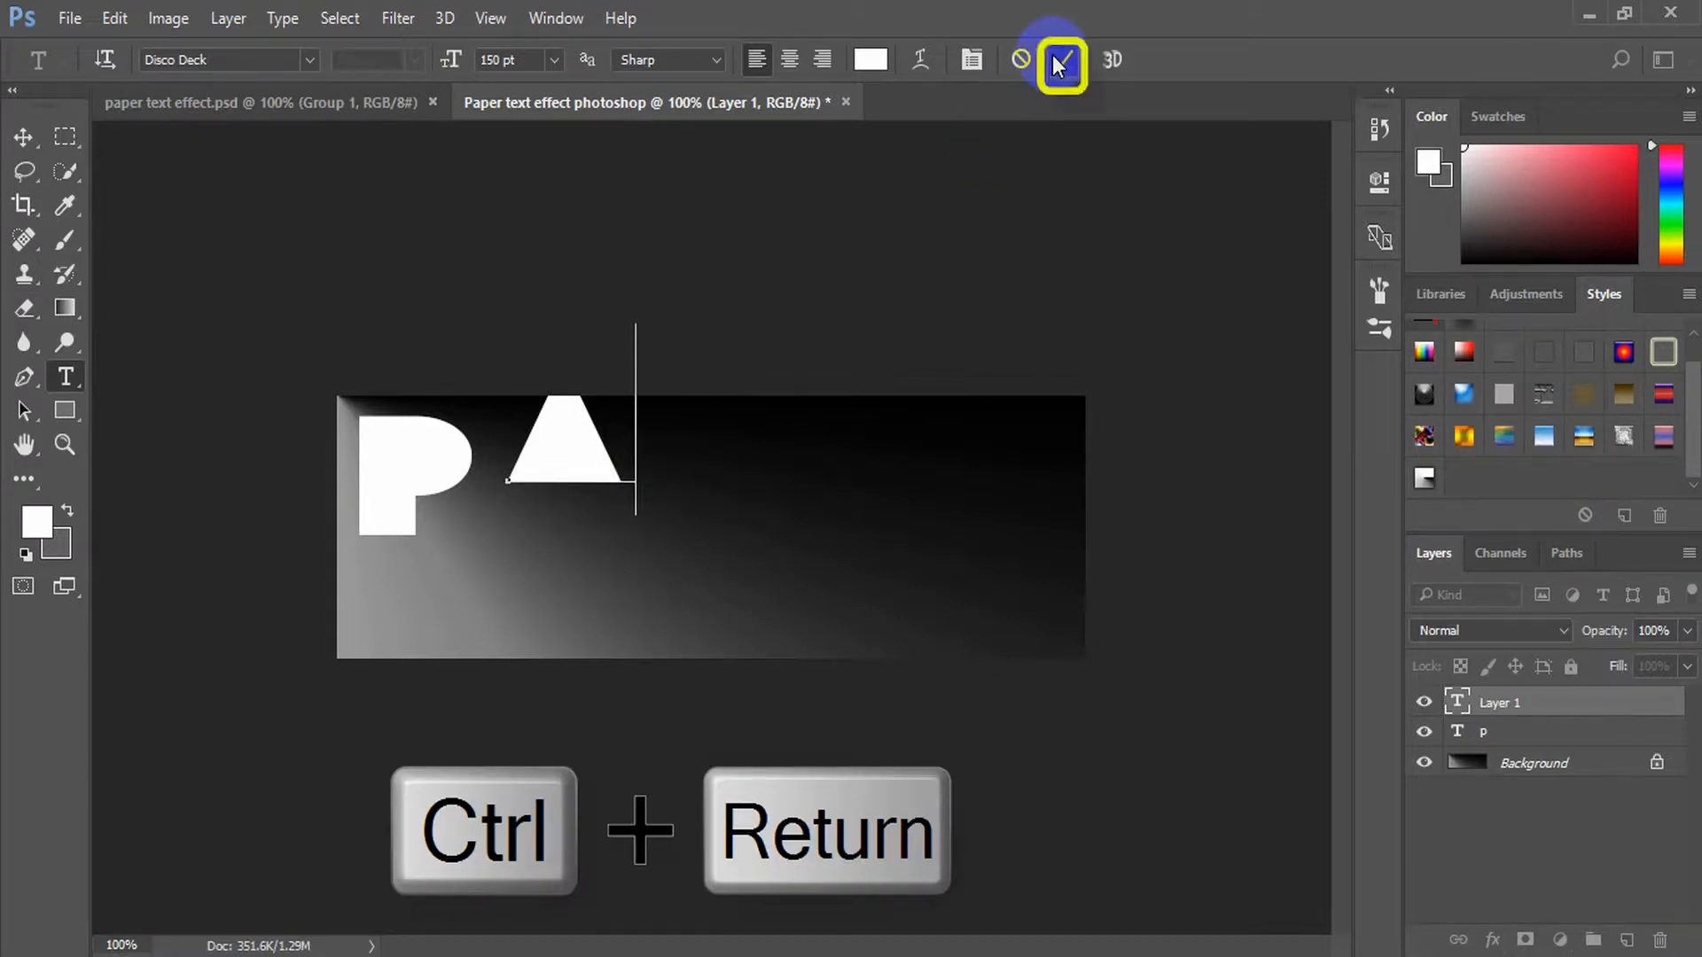
key("ctrl+Return")
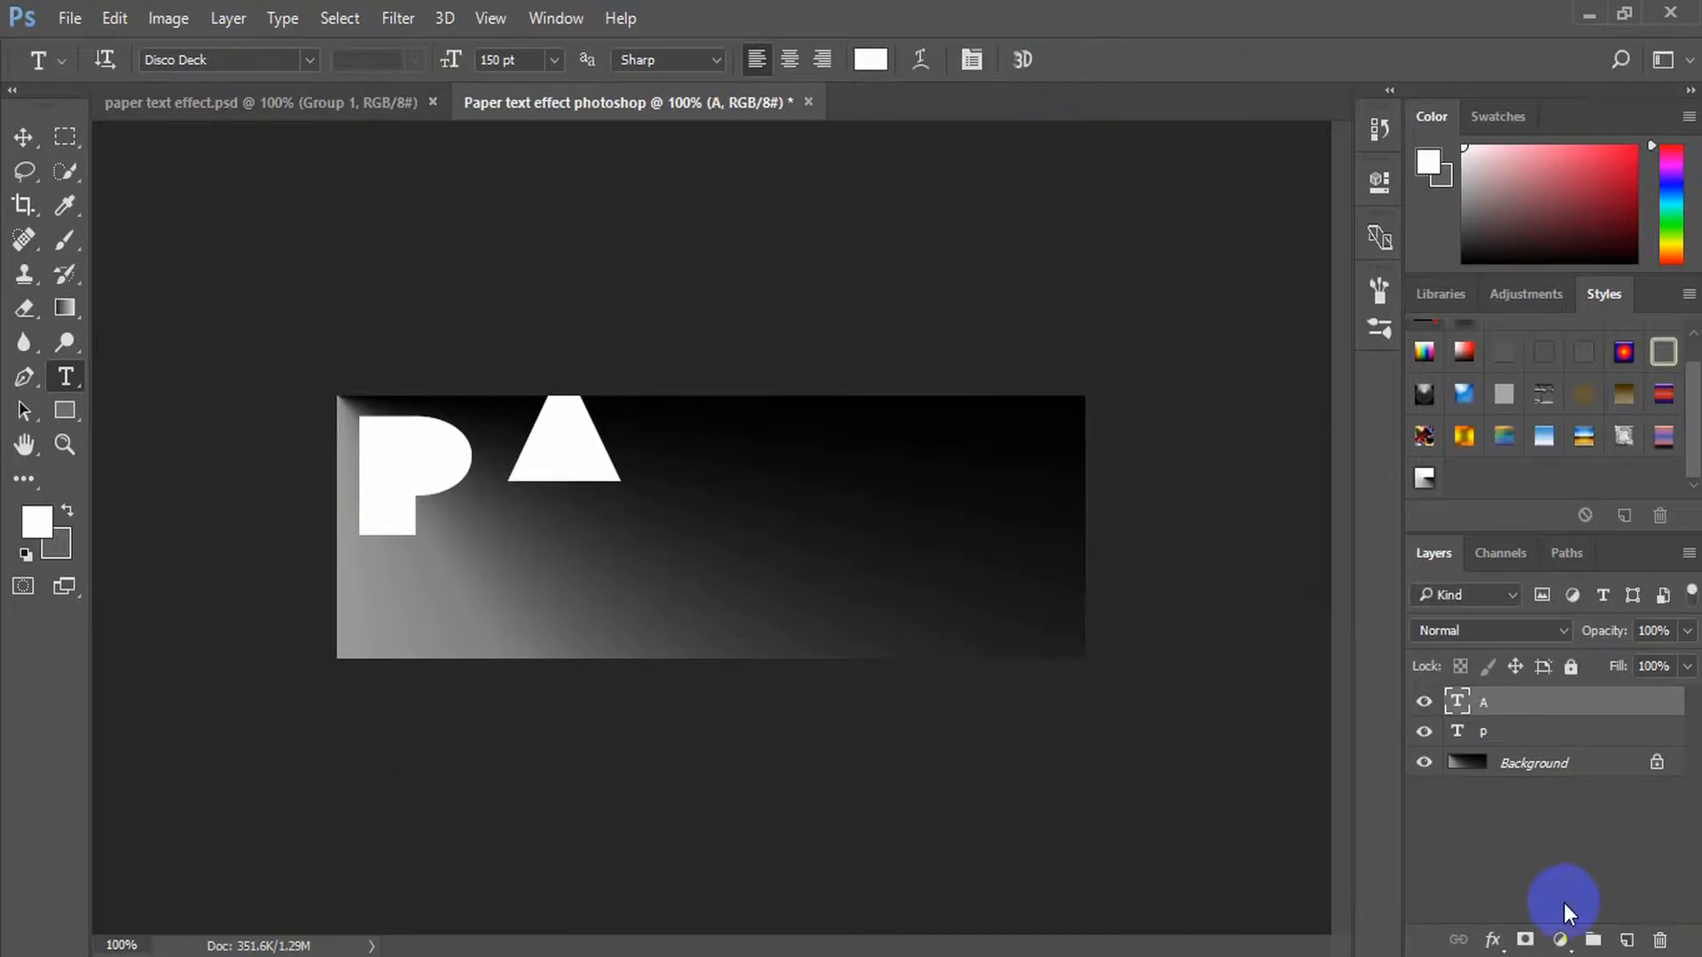
Add a second letter P on its own text layer below the A and commit it
left_click(1626, 940)
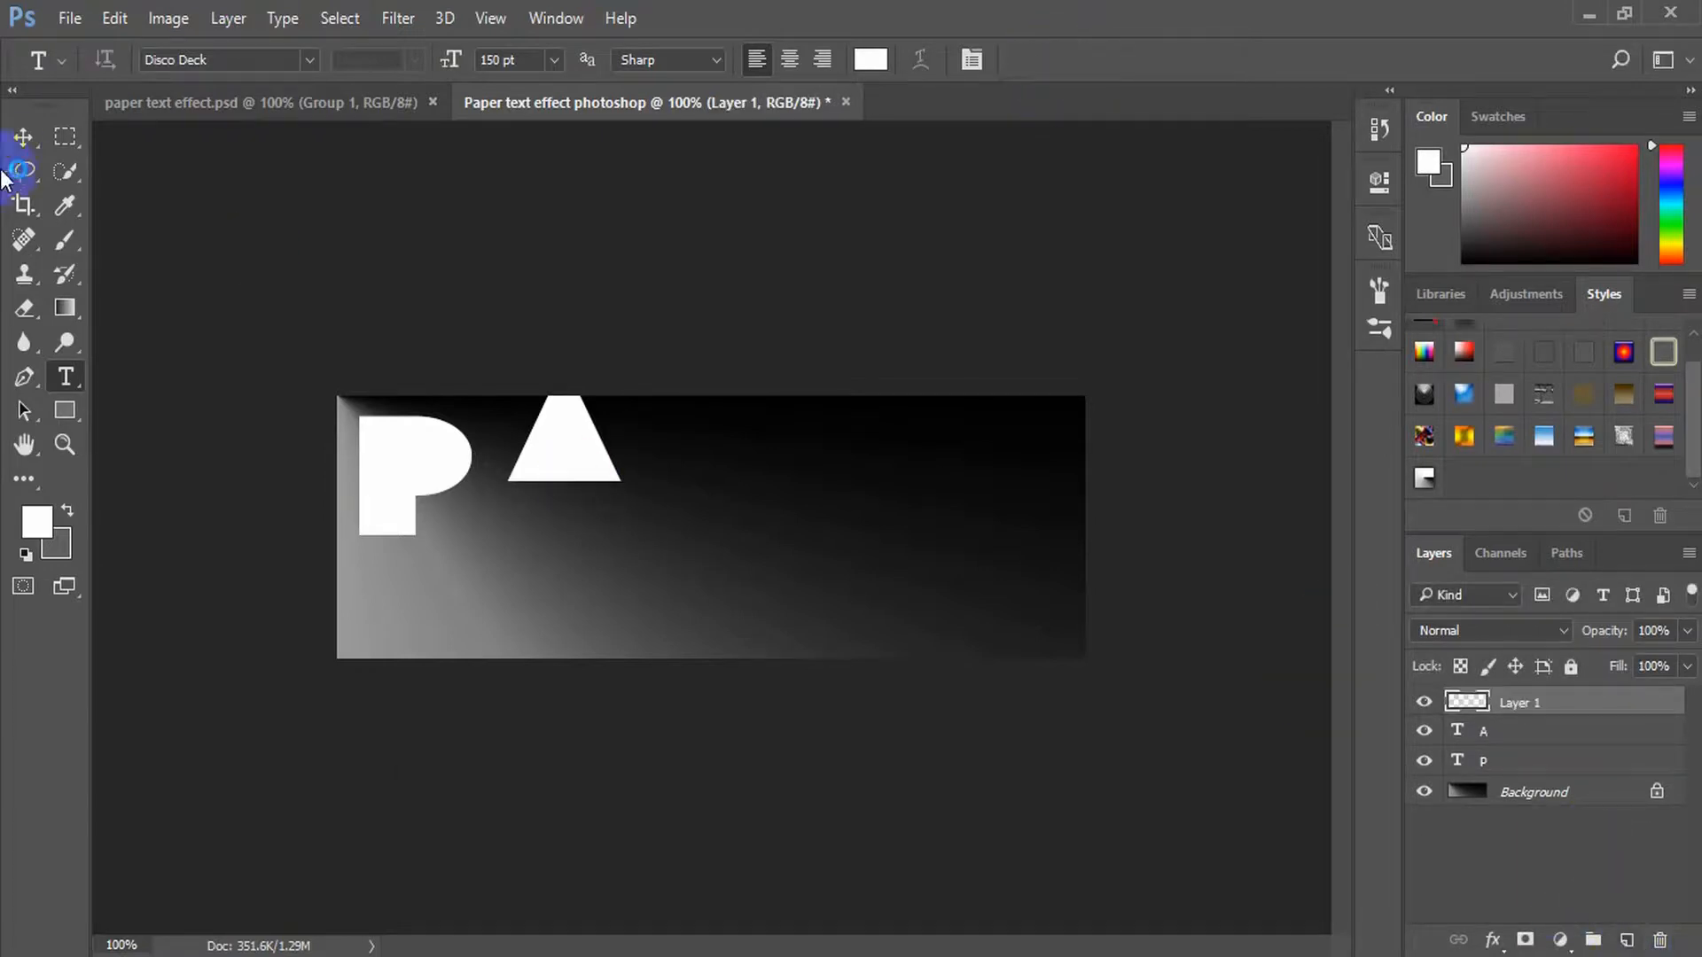
left_click(493, 611)
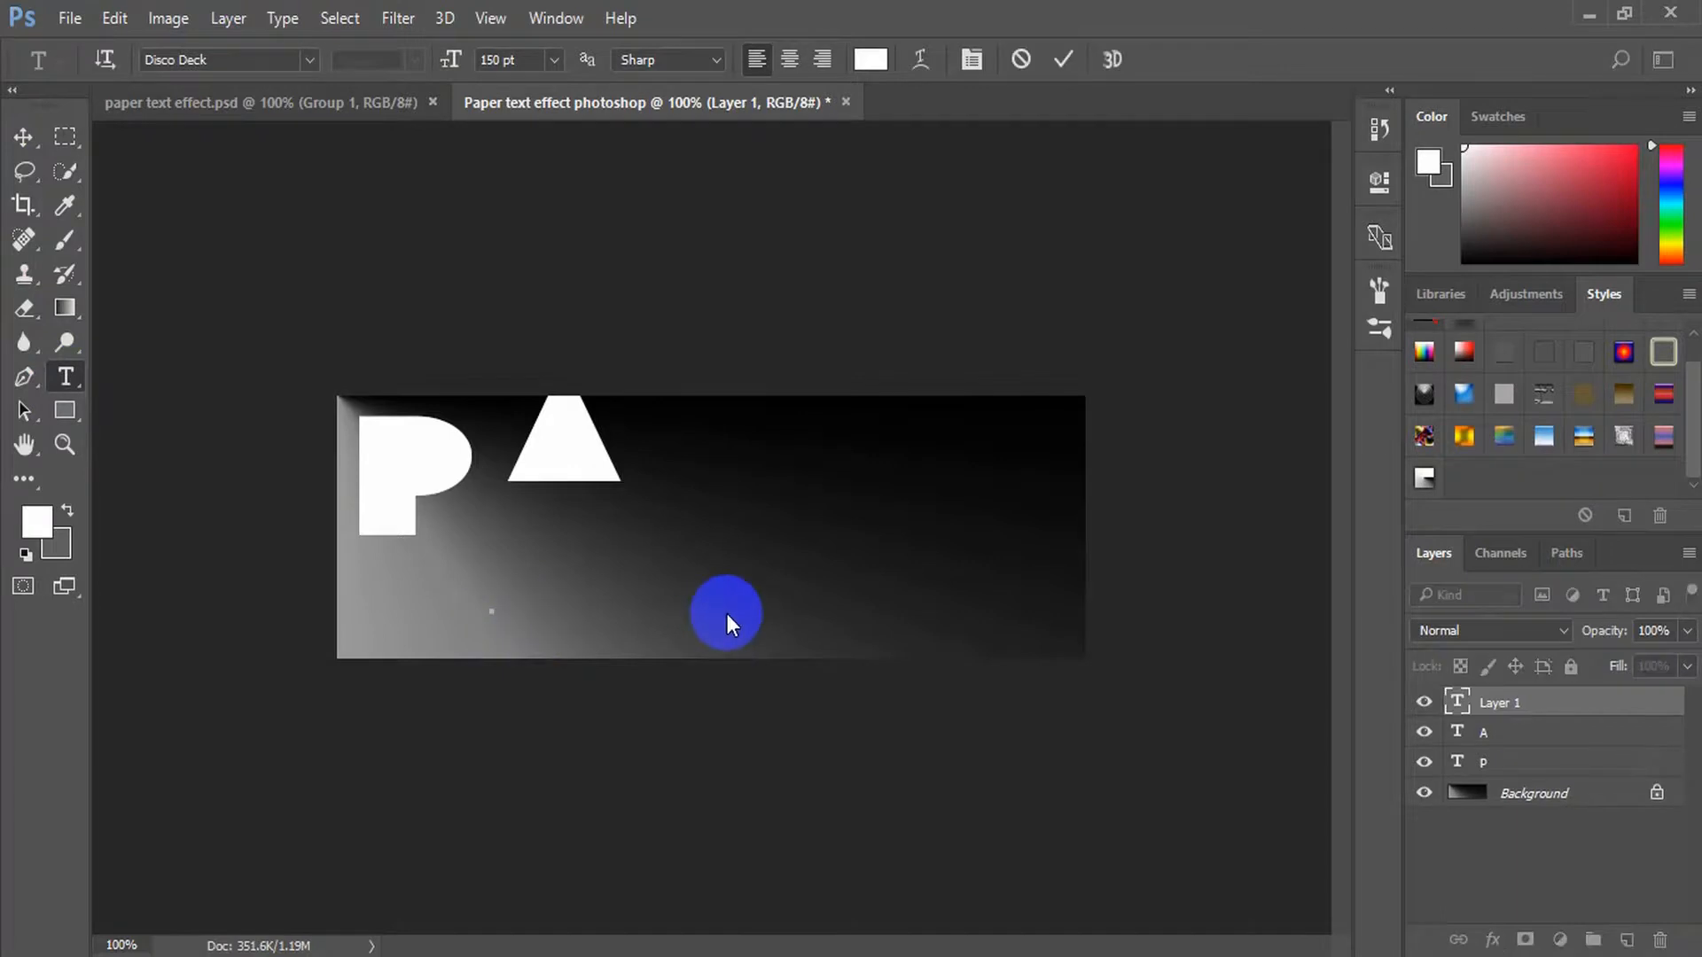
type("p")
left_click(1065, 66)
Add the letter E on its own text layer past the middle of the canvas and commit it
left_click(1626, 939)
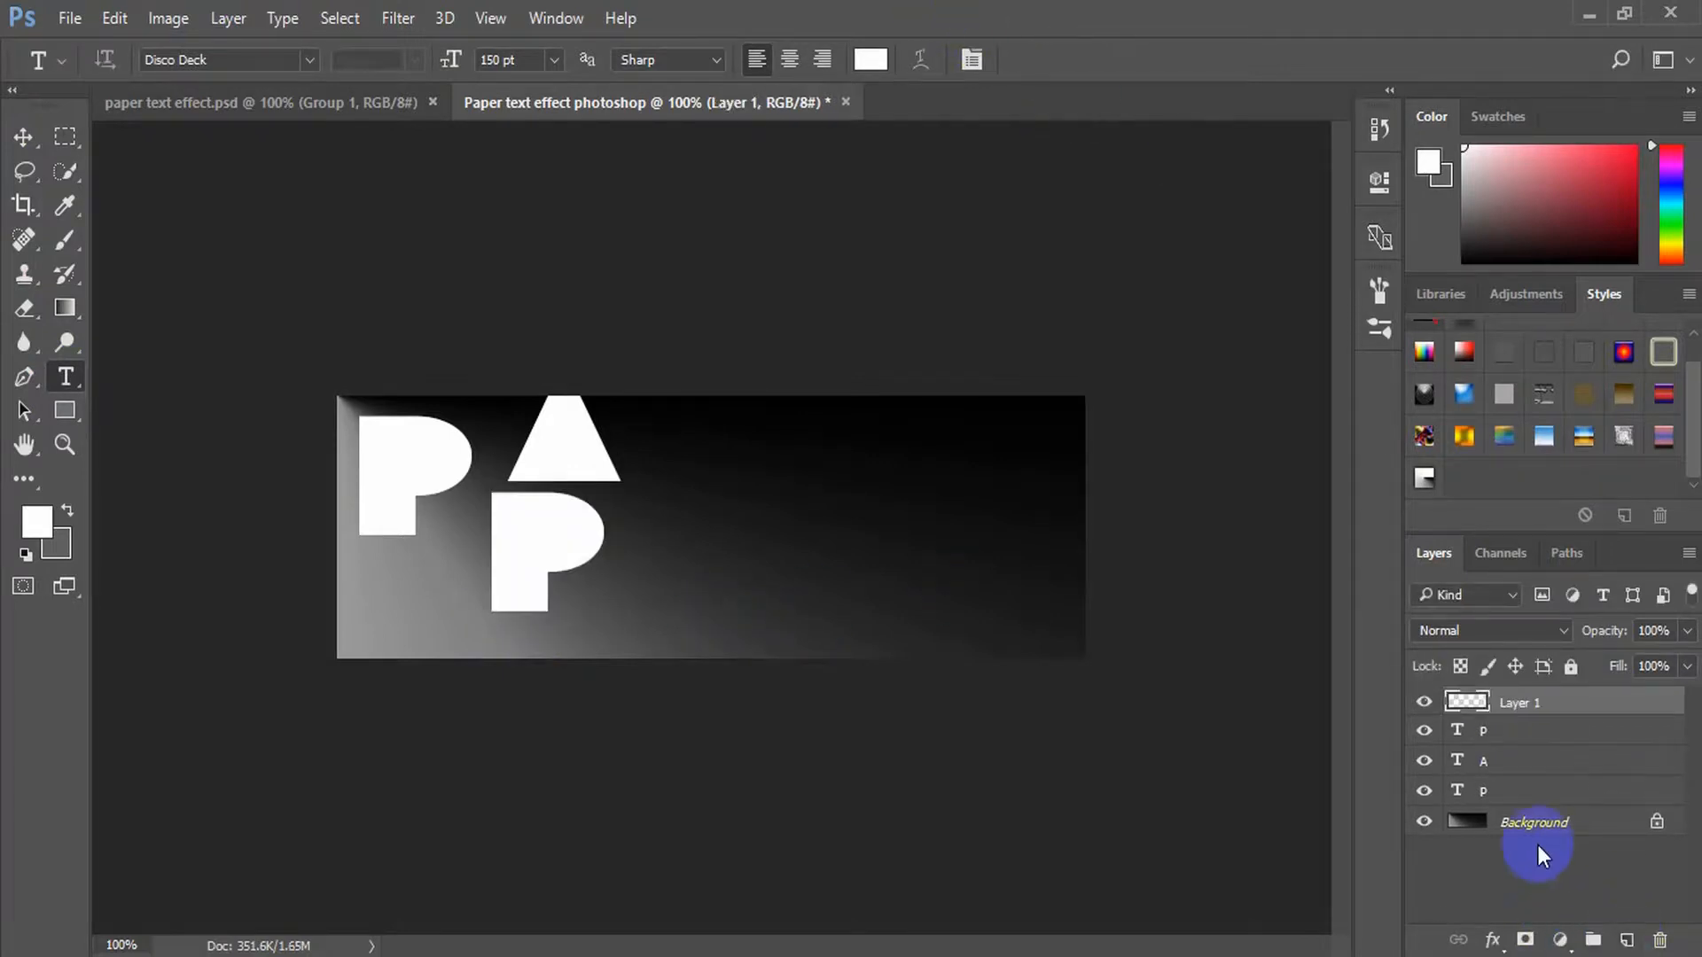
key("e")
left_click(65, 376)
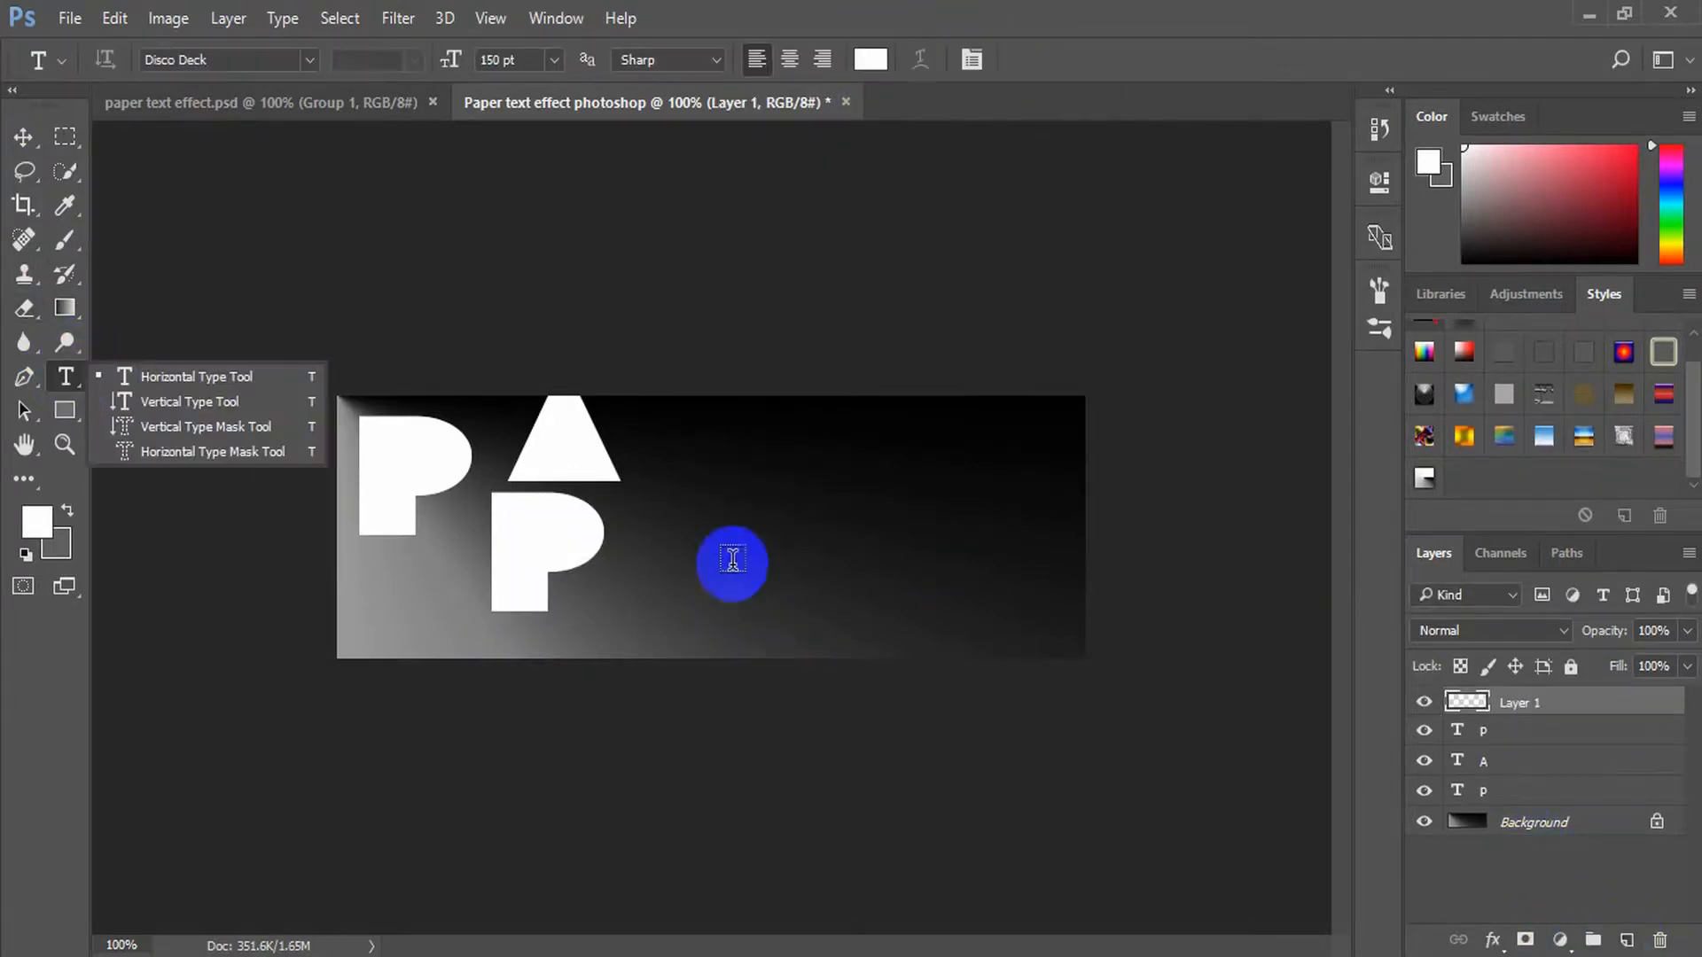
left_click(729, 521)
type("e")
left_click(1064, 60)
Add the letter R on its own text layer near the canvas's far end and commit it
left_click(1626, 939)
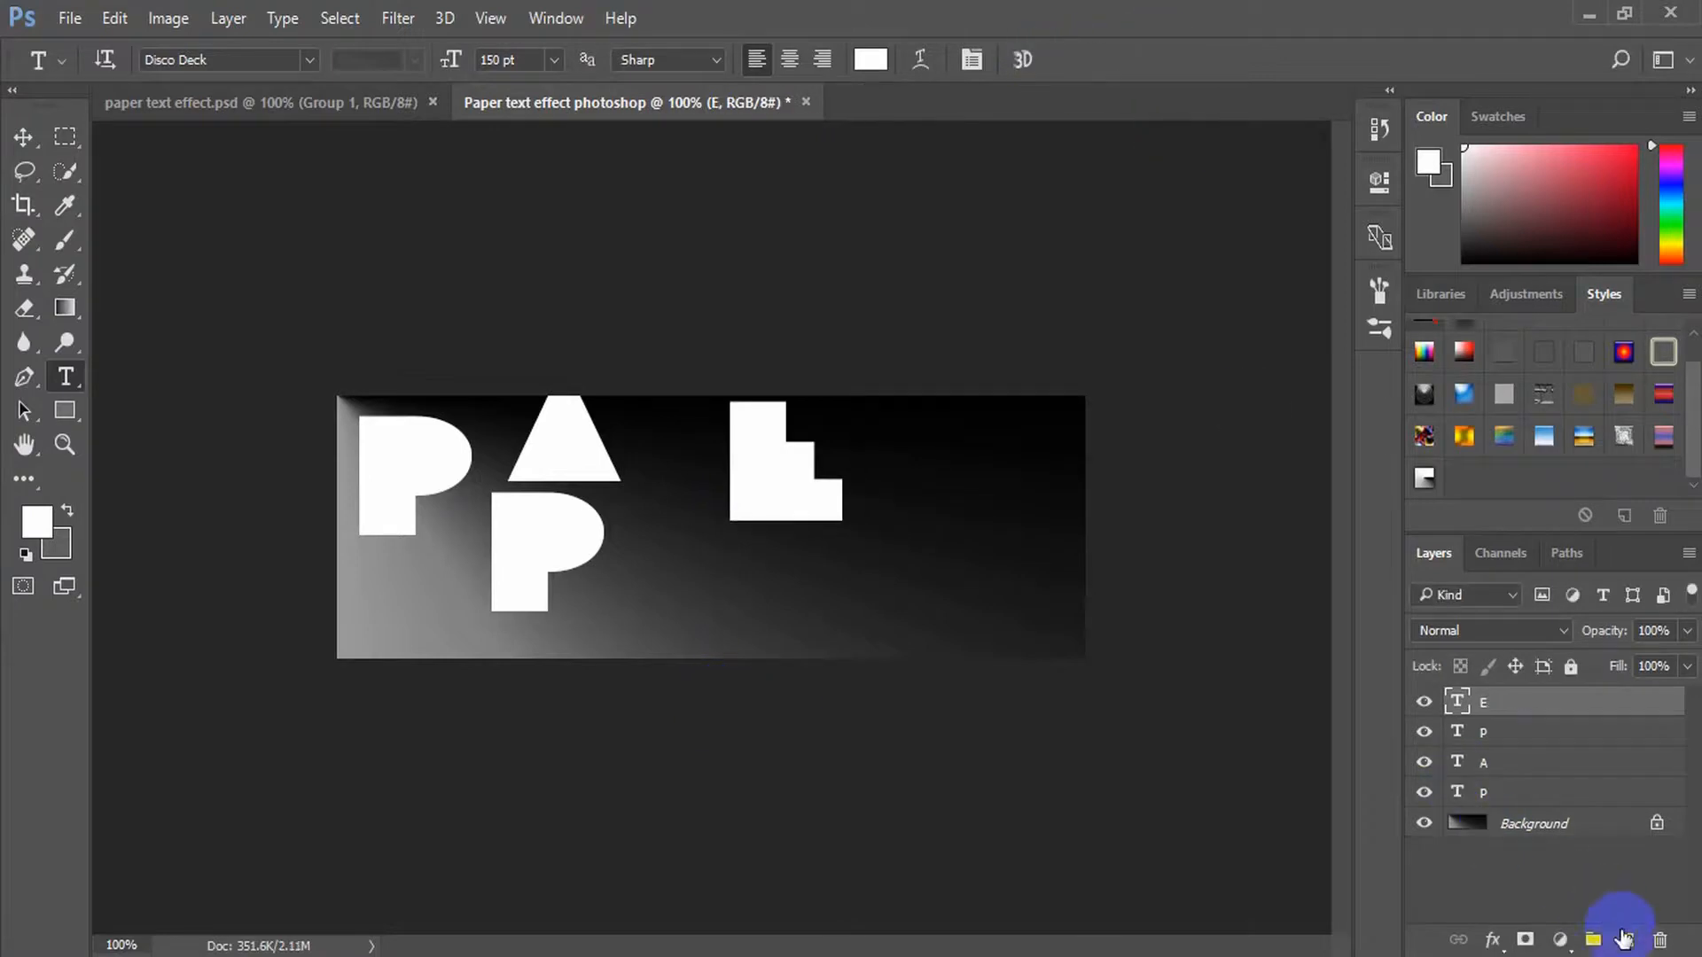
left_click(64, 376)
left_click(935, 567)
type("r")
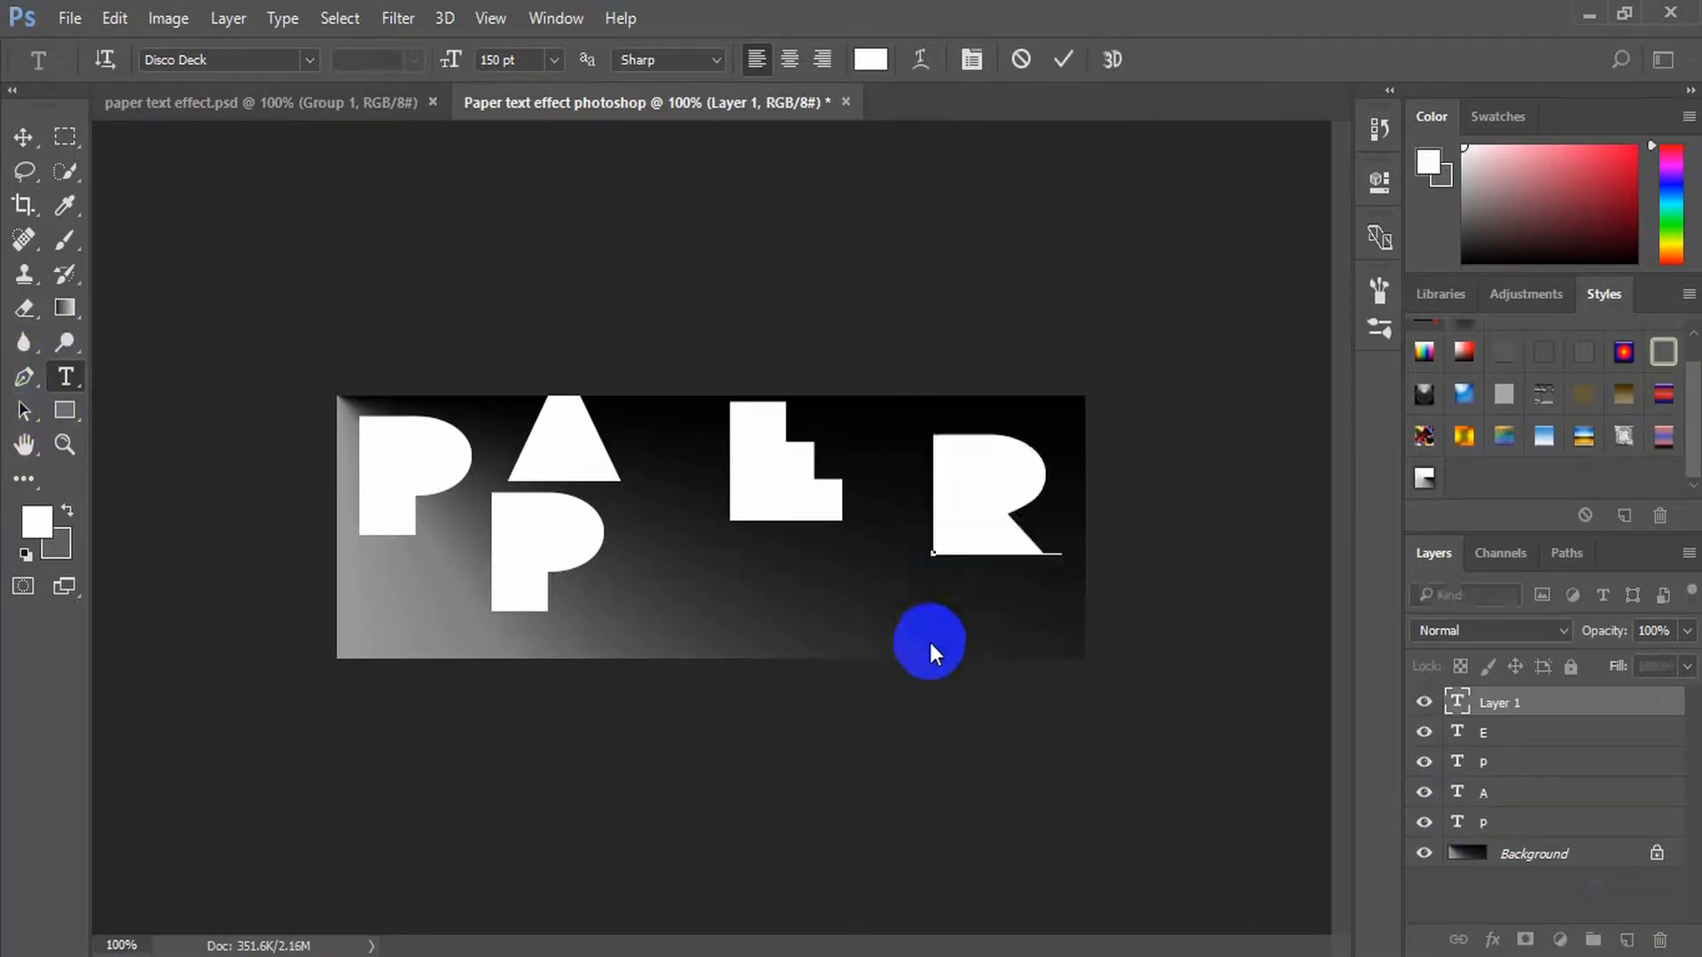
left_click(1064, 60)
Move the five letters into one level row across the canvas so they spell PAPER
left_click(23, 138)
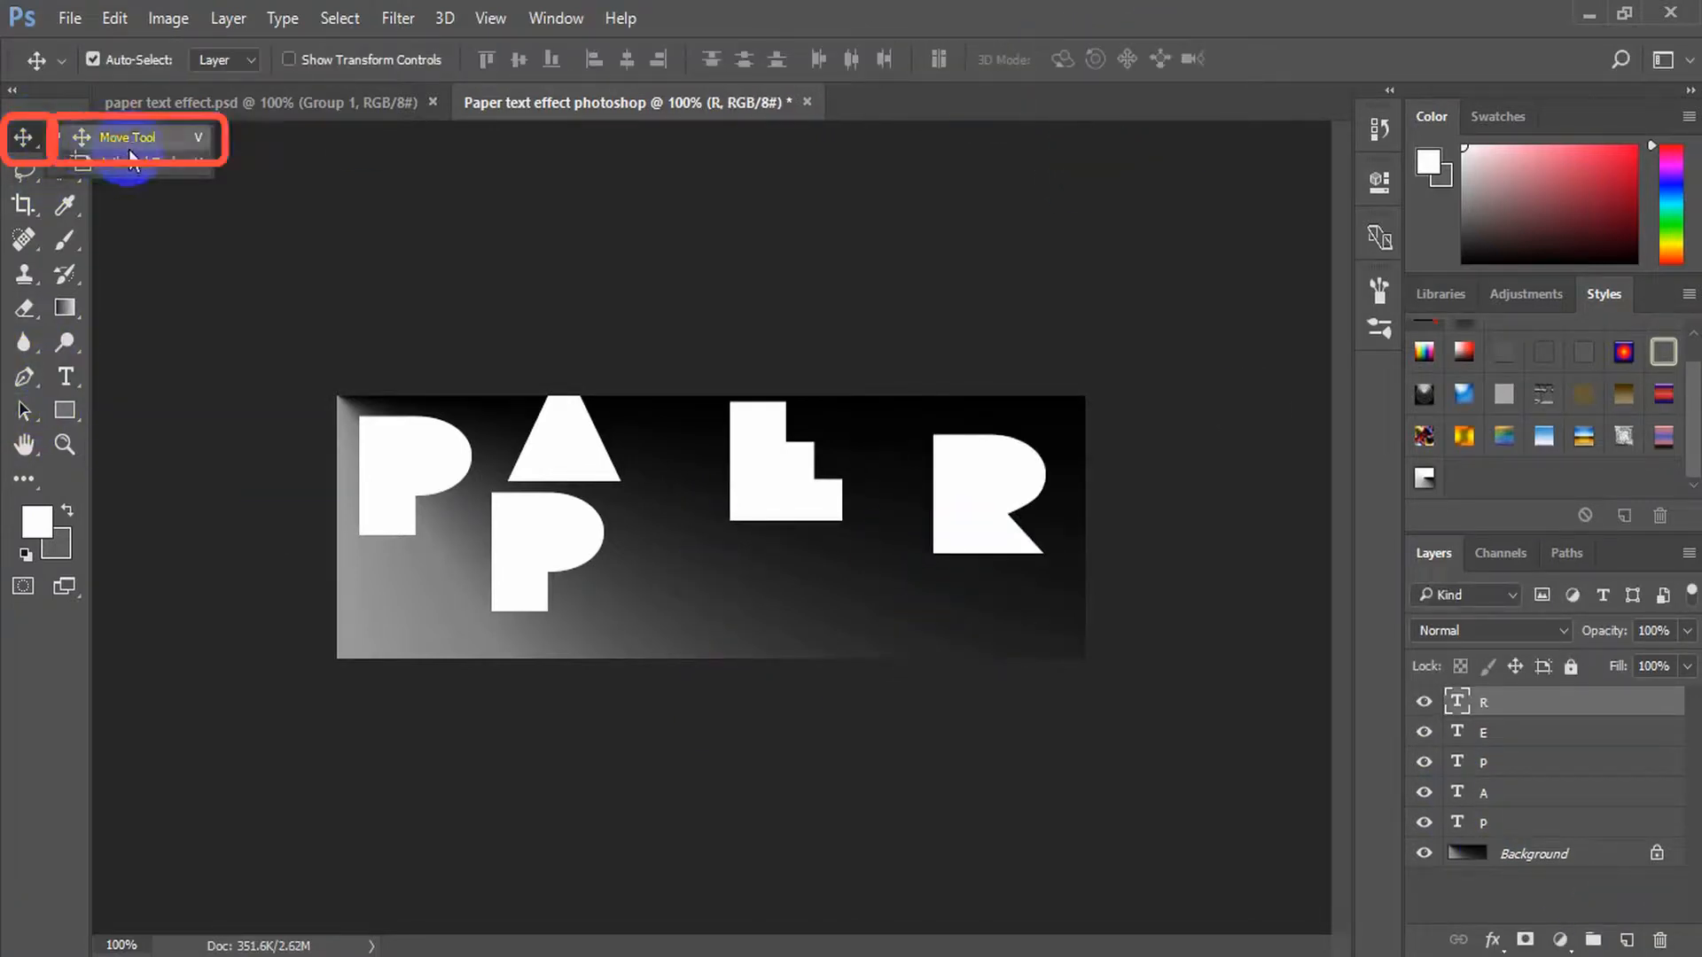
left_click(160, 146)
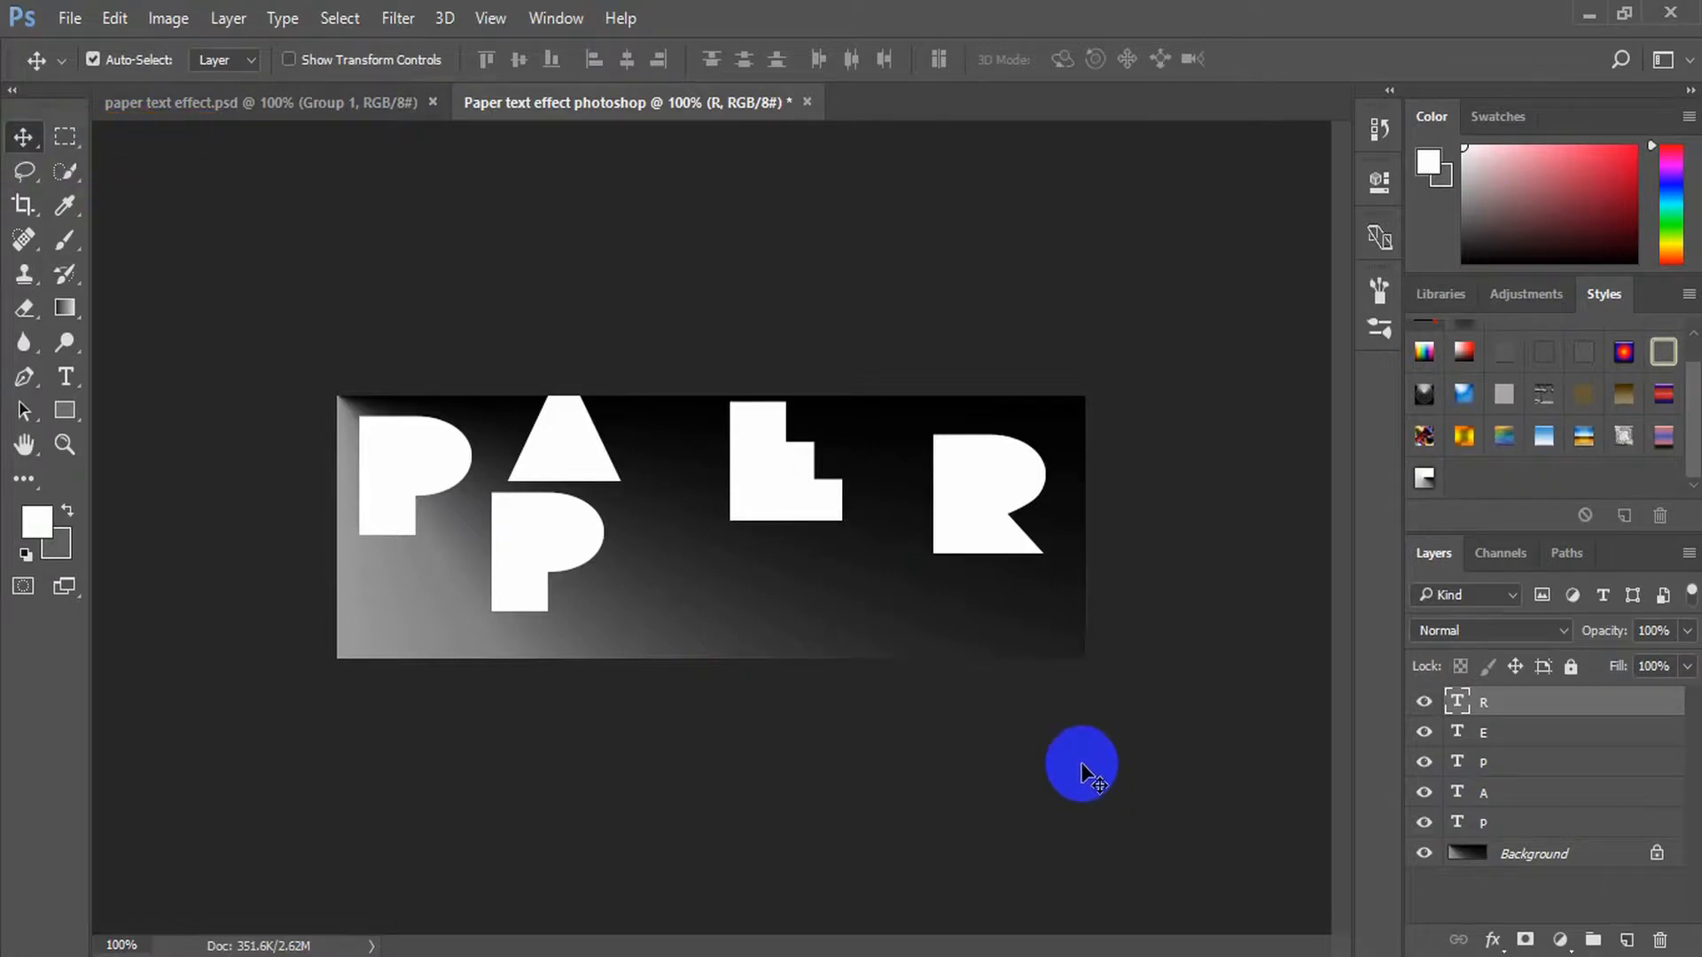
left_click_drag(407, 455, 407, 505)
left_click_drag(588, 549, 729, 579)
left_click_drag(560, 447, 524, 552)
left_click_drag(658, 582, 644, 524)
left_click_drag(777, 481, 795, 546)
left_click_drag(948, 508, 893, 540)
Nudge the A and the second P left so each closes up against the letter before it
left_click(533, 534)
key("shift+Left")
key("shift+Left")
key("shift+Left")
left_click(632, 554)
key("shift+Left")
Nudge the E and the R left so the whole word PAPER is tightly spaced
key("shift+Left")
key("shift+Left")
key("shift+Left")
key("shift+Left")
key("shift+Left")
key("shift+Left")
key("shift+Left")
key("shift+Left")
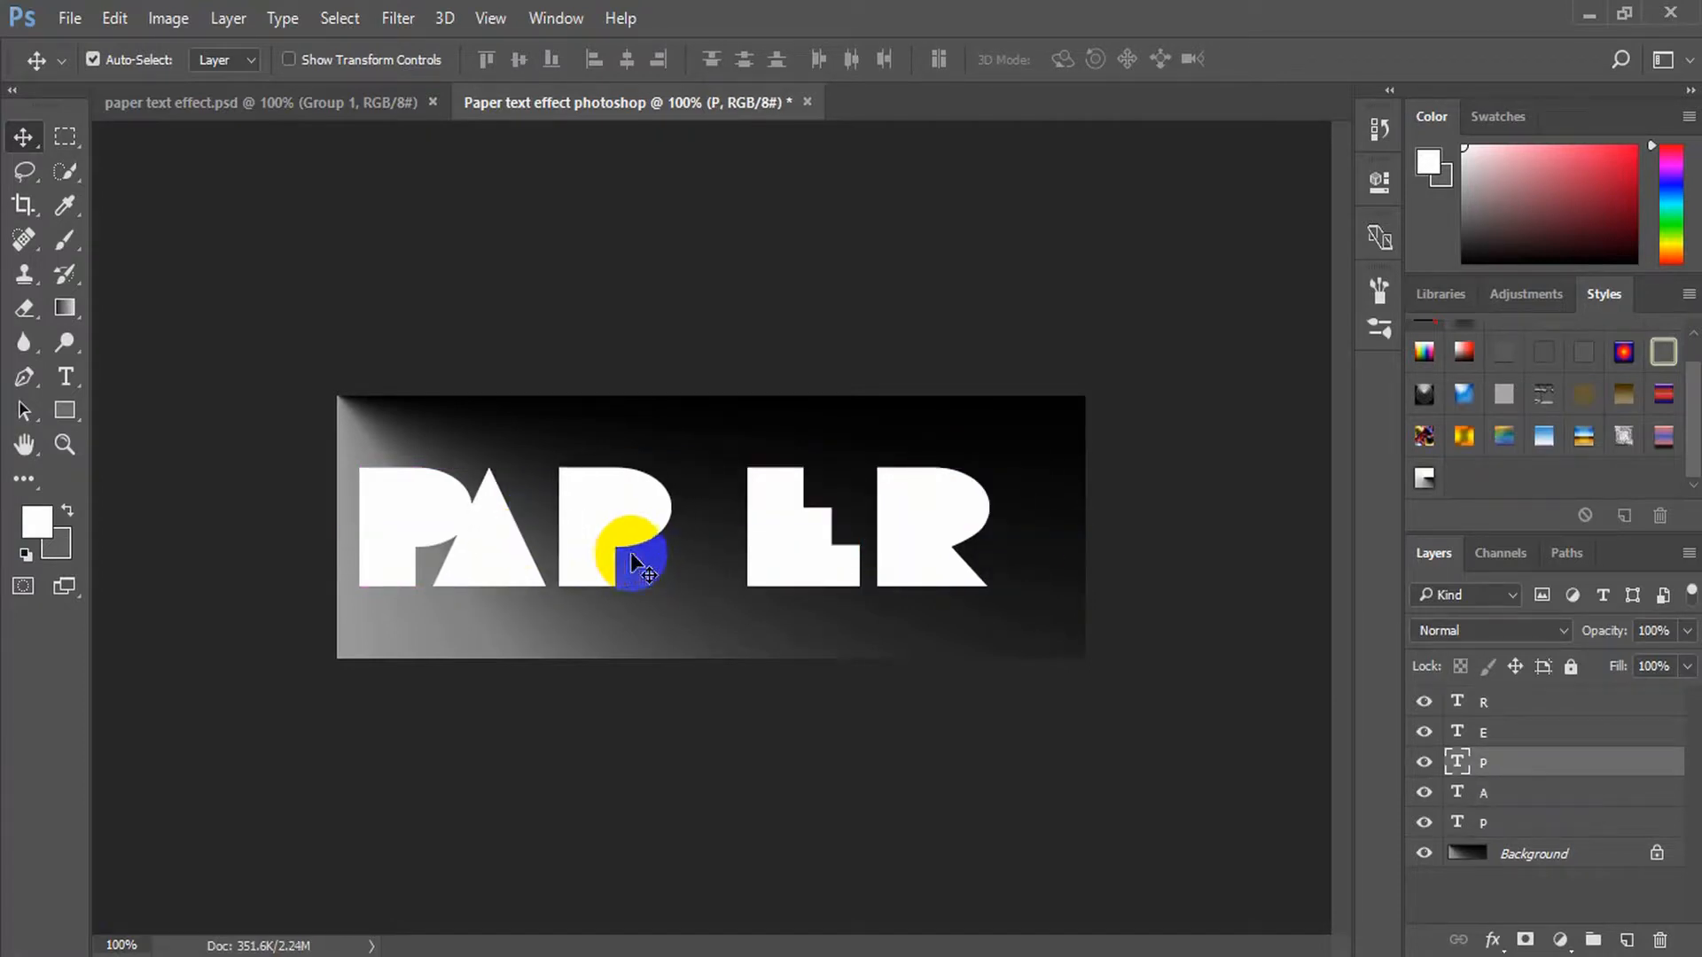
left_click(816, 568)
key("shift+Left")
key("shift+Left")
key("shift+Left")
key("shift+Left")
key("shift+Left")
key("shift+Left")
key("shift+Left")
key("shift+Left")
key("shift+Left")
key("shift+Left")
key("shift+Left")
key("alt+]")
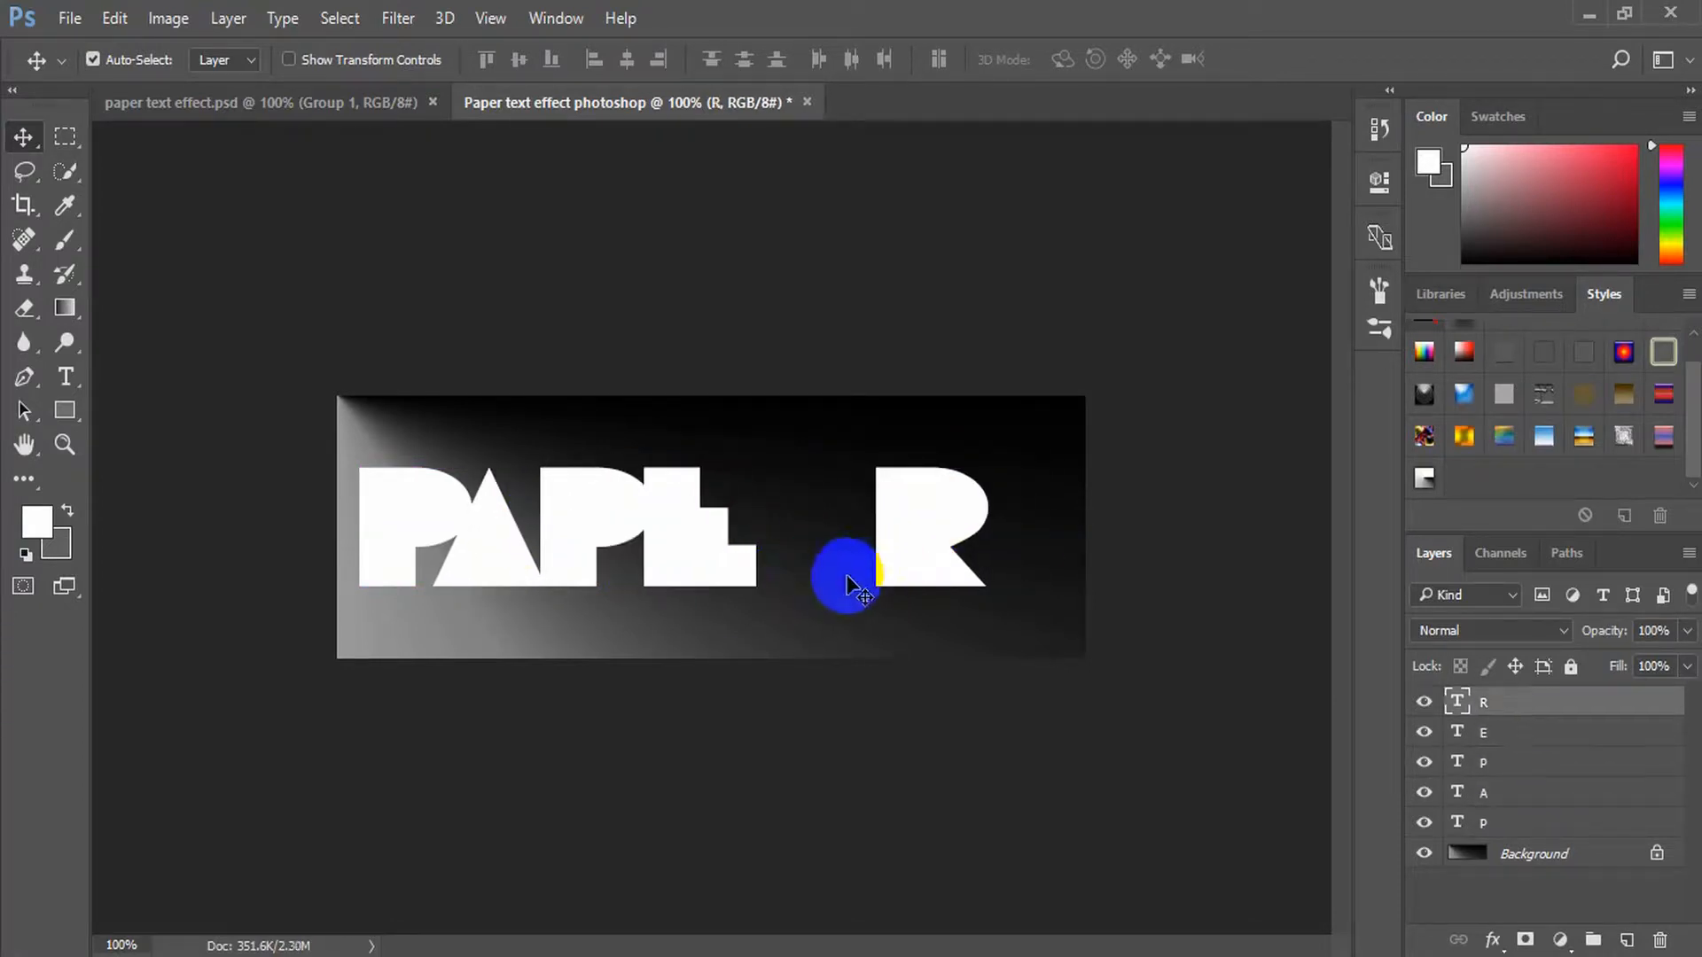
key("shift+Left")
key("shift+Left")
key("shift+Left")
key("shift+Left")
key("shift+Left")
key("shift+Left")
key("shift+Left")
key("shift+Left")
key("shift+Left")
key("shift+Left")
key("shift+Left")
key("shift+Left")
key("shift+Left")
key("shift+Left")
Group the five letter layers and rename the group Letter
left_click(1547, 821, "shift")
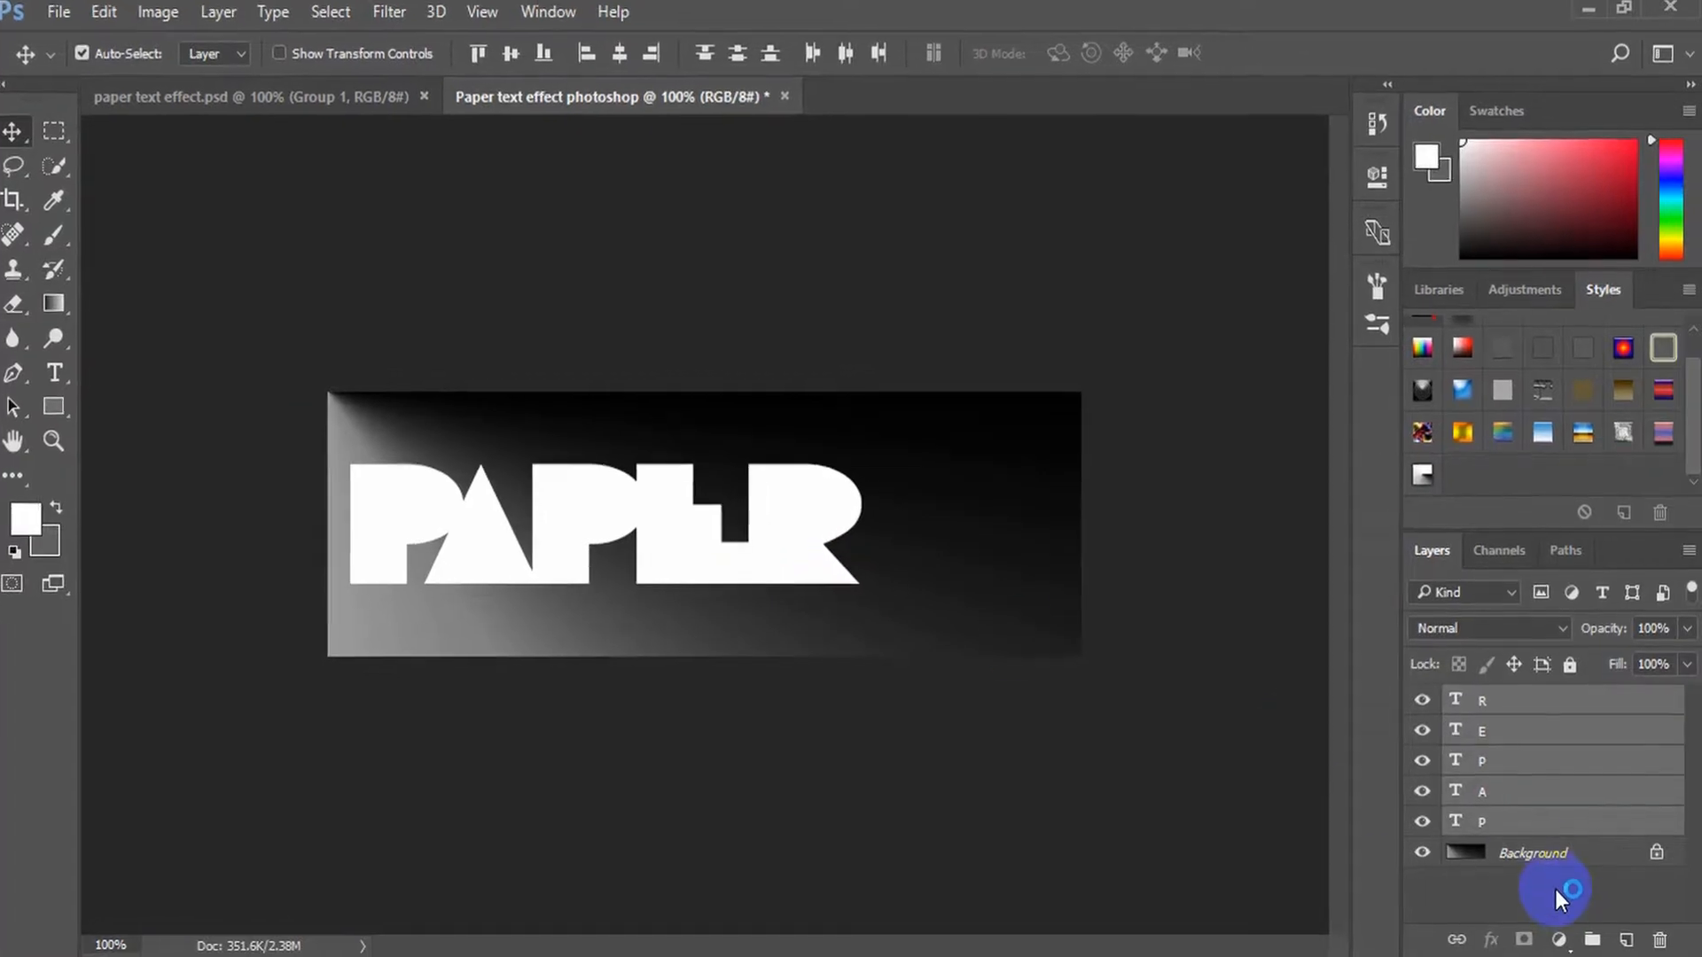
key("ctrl+g")
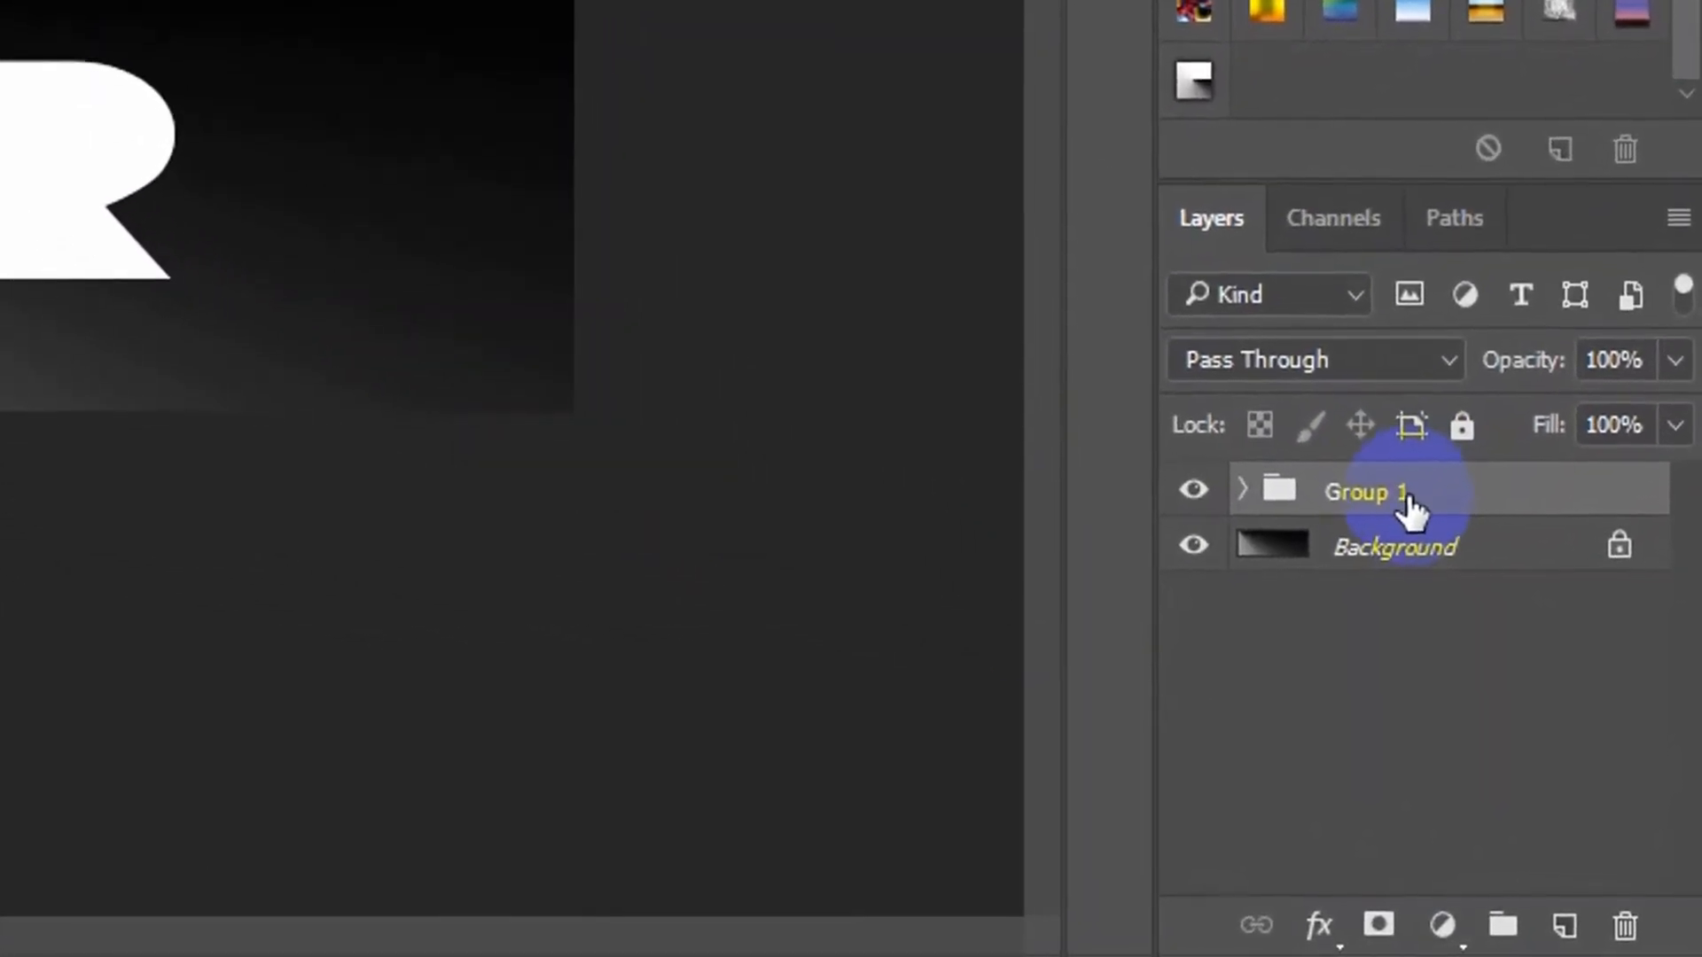
double_click(1378, 492)
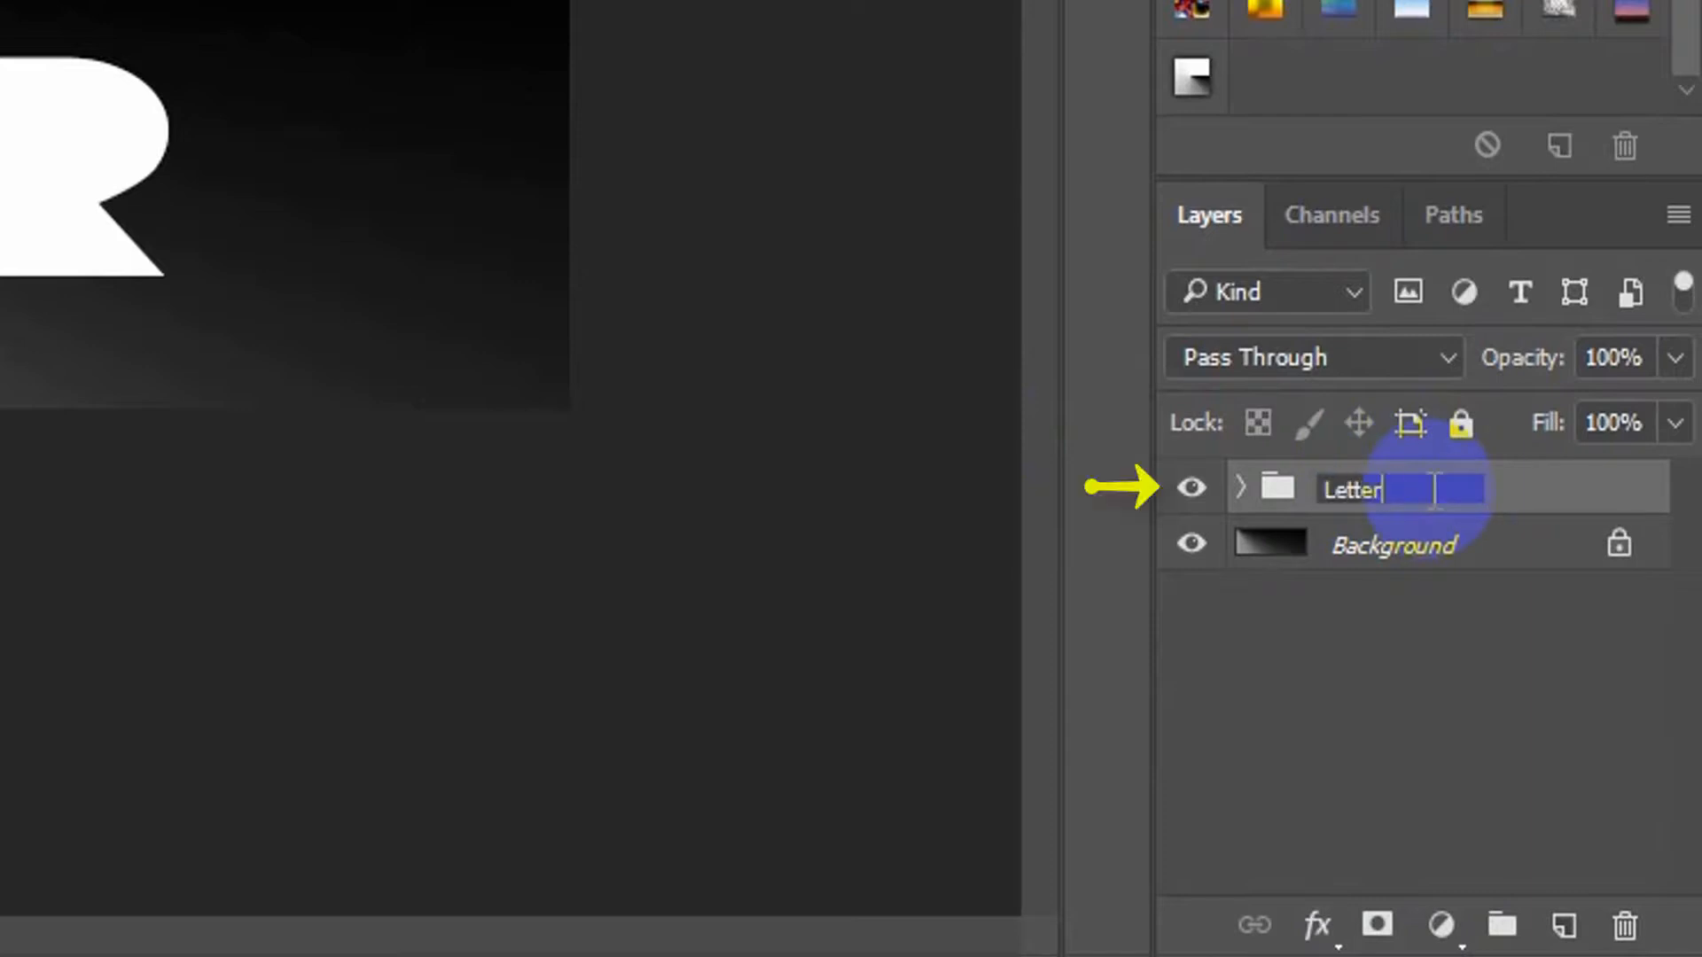
key("Return")
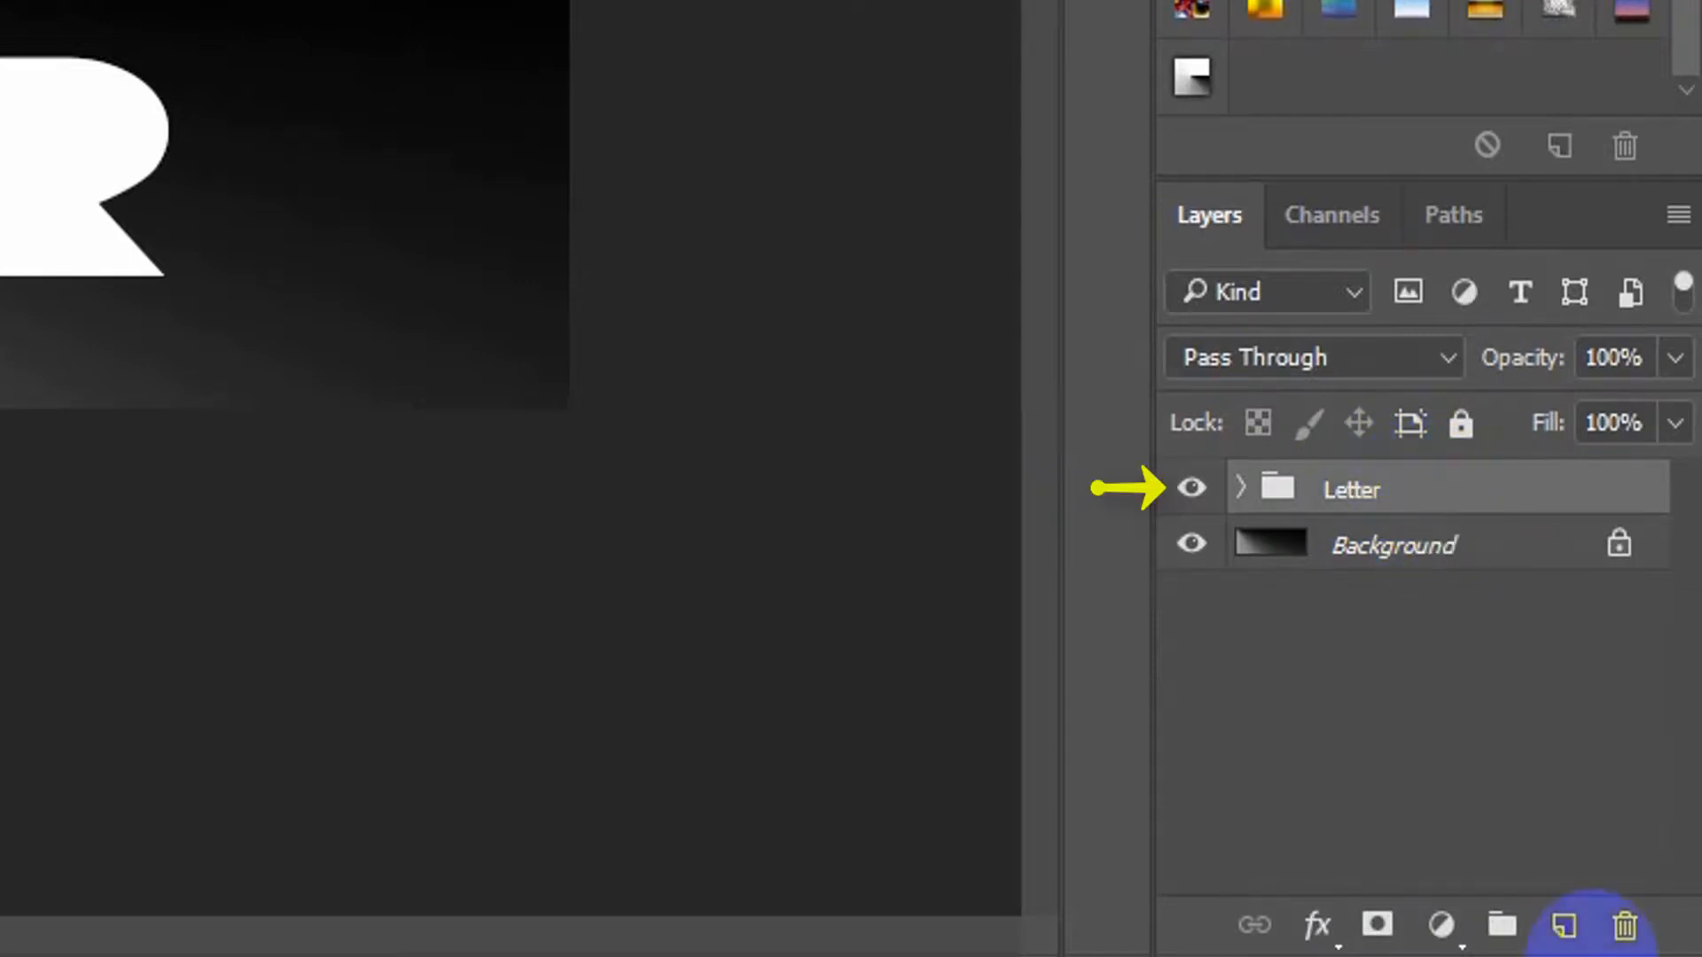
Add a new empty layer above the Letter group and expand the group to list its letter layers
left_click(1582, 942)
left_click(1405, 537)
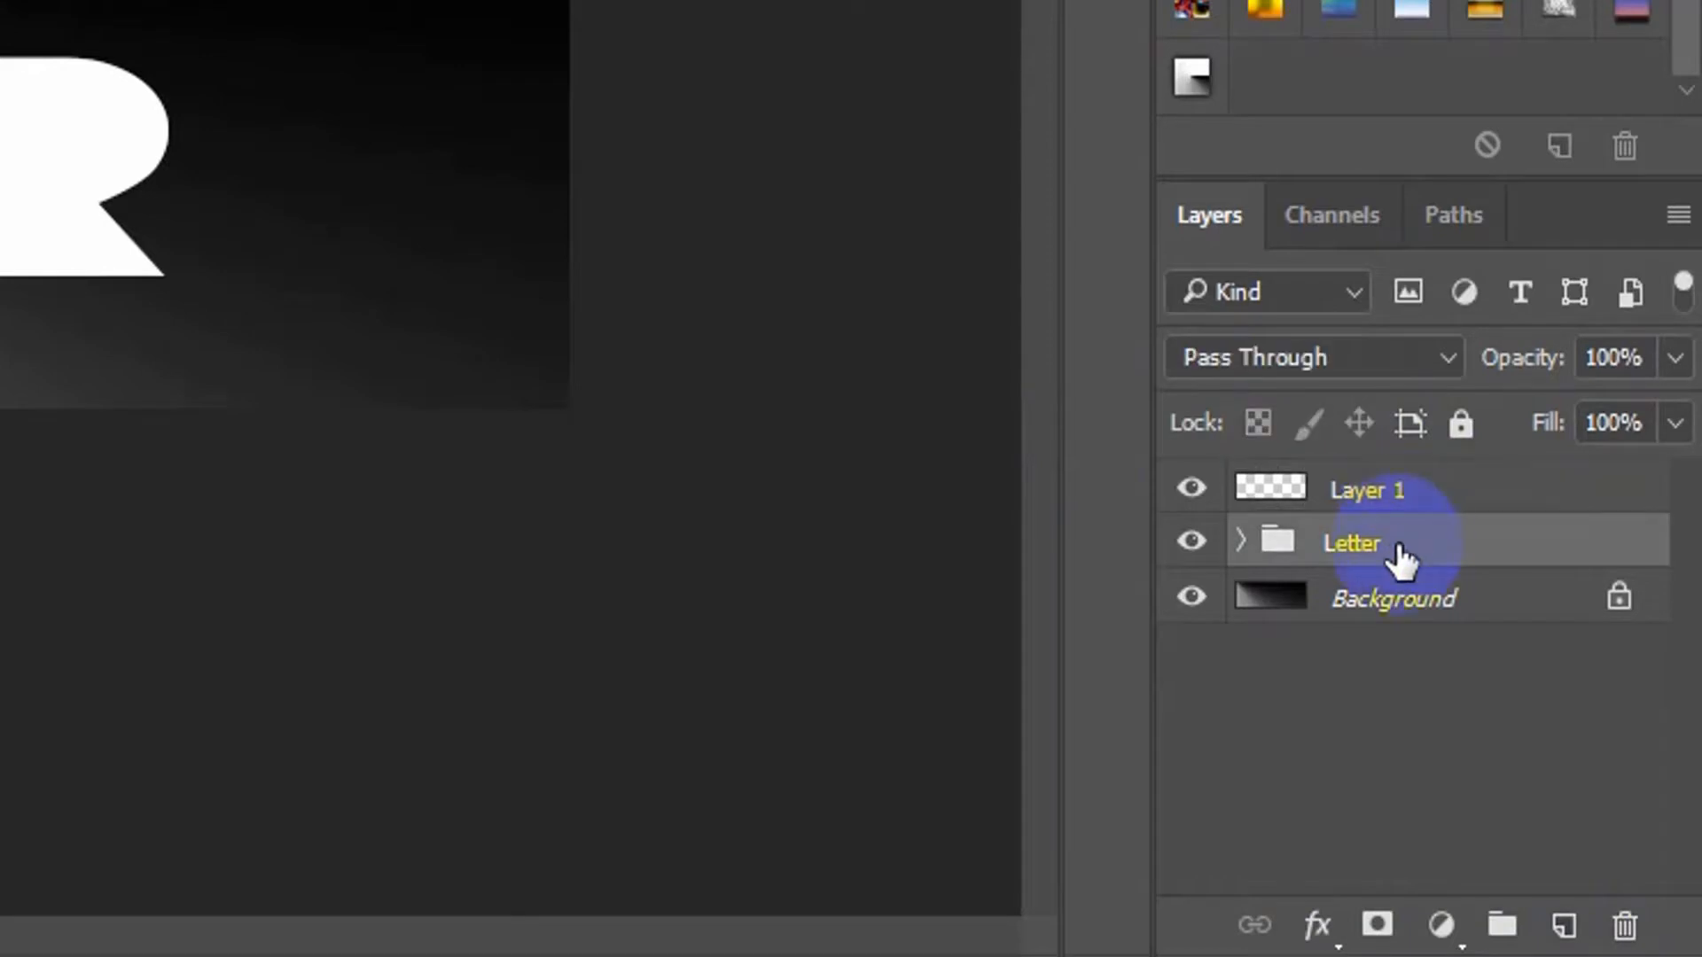
left_click(1238, 544)
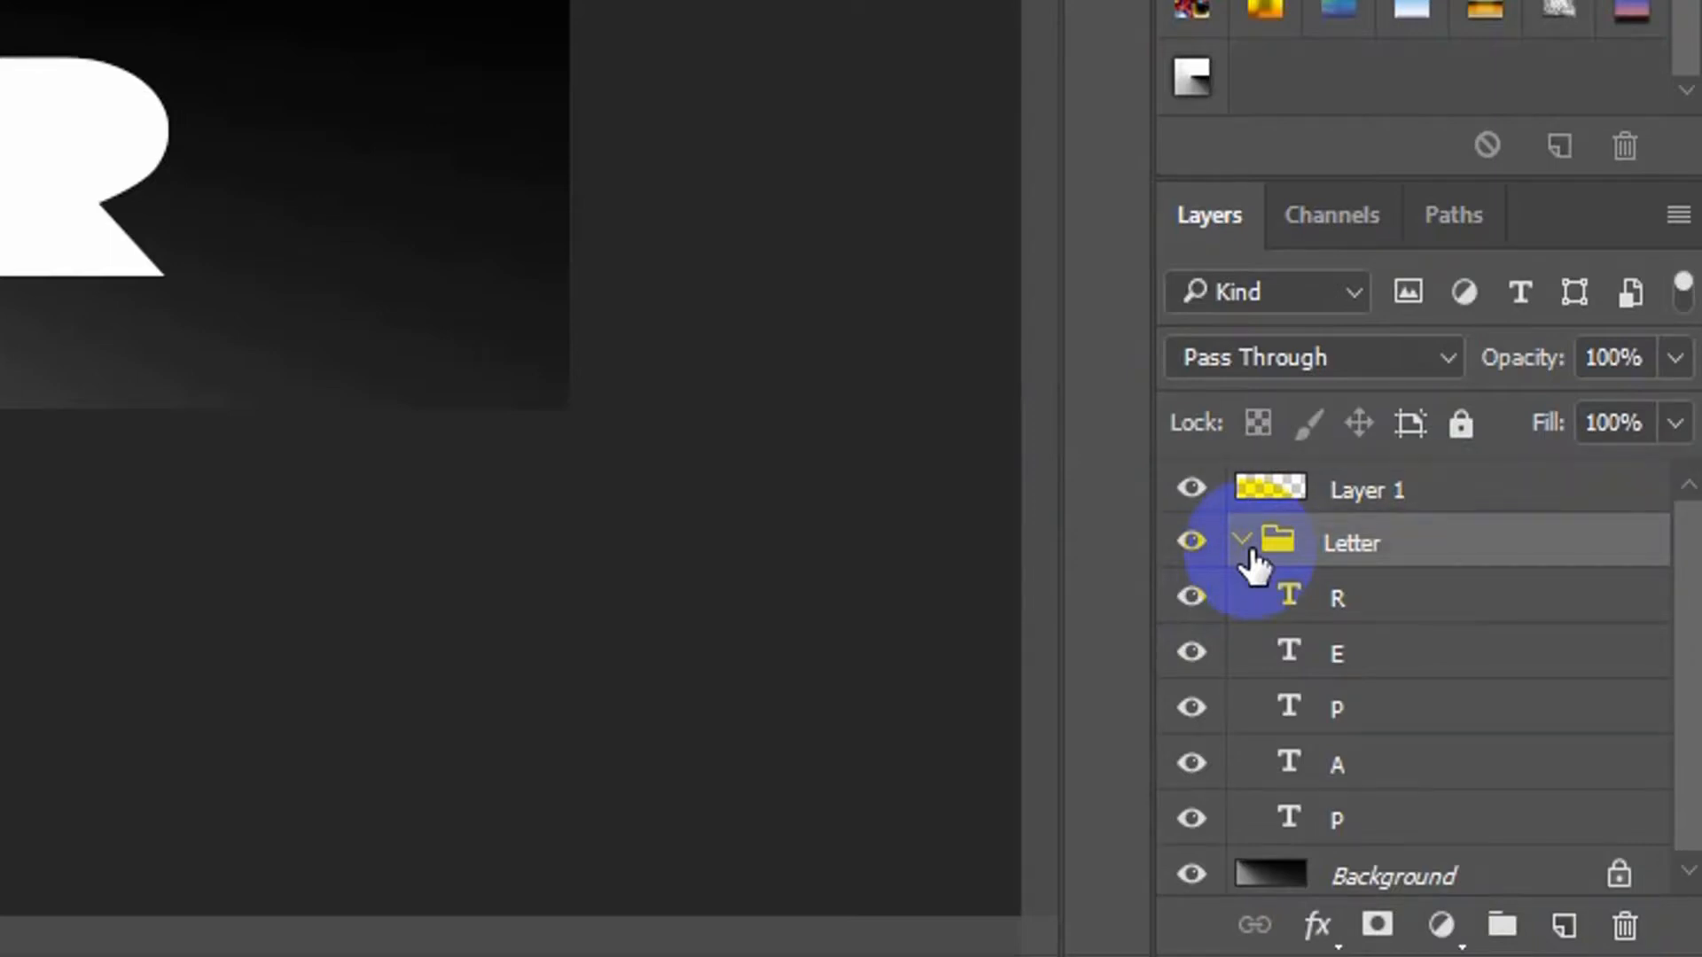
Add a Gradient Overlay effect to the first P layer, the lowest letter in the Letter group
left_click(1441, 927)
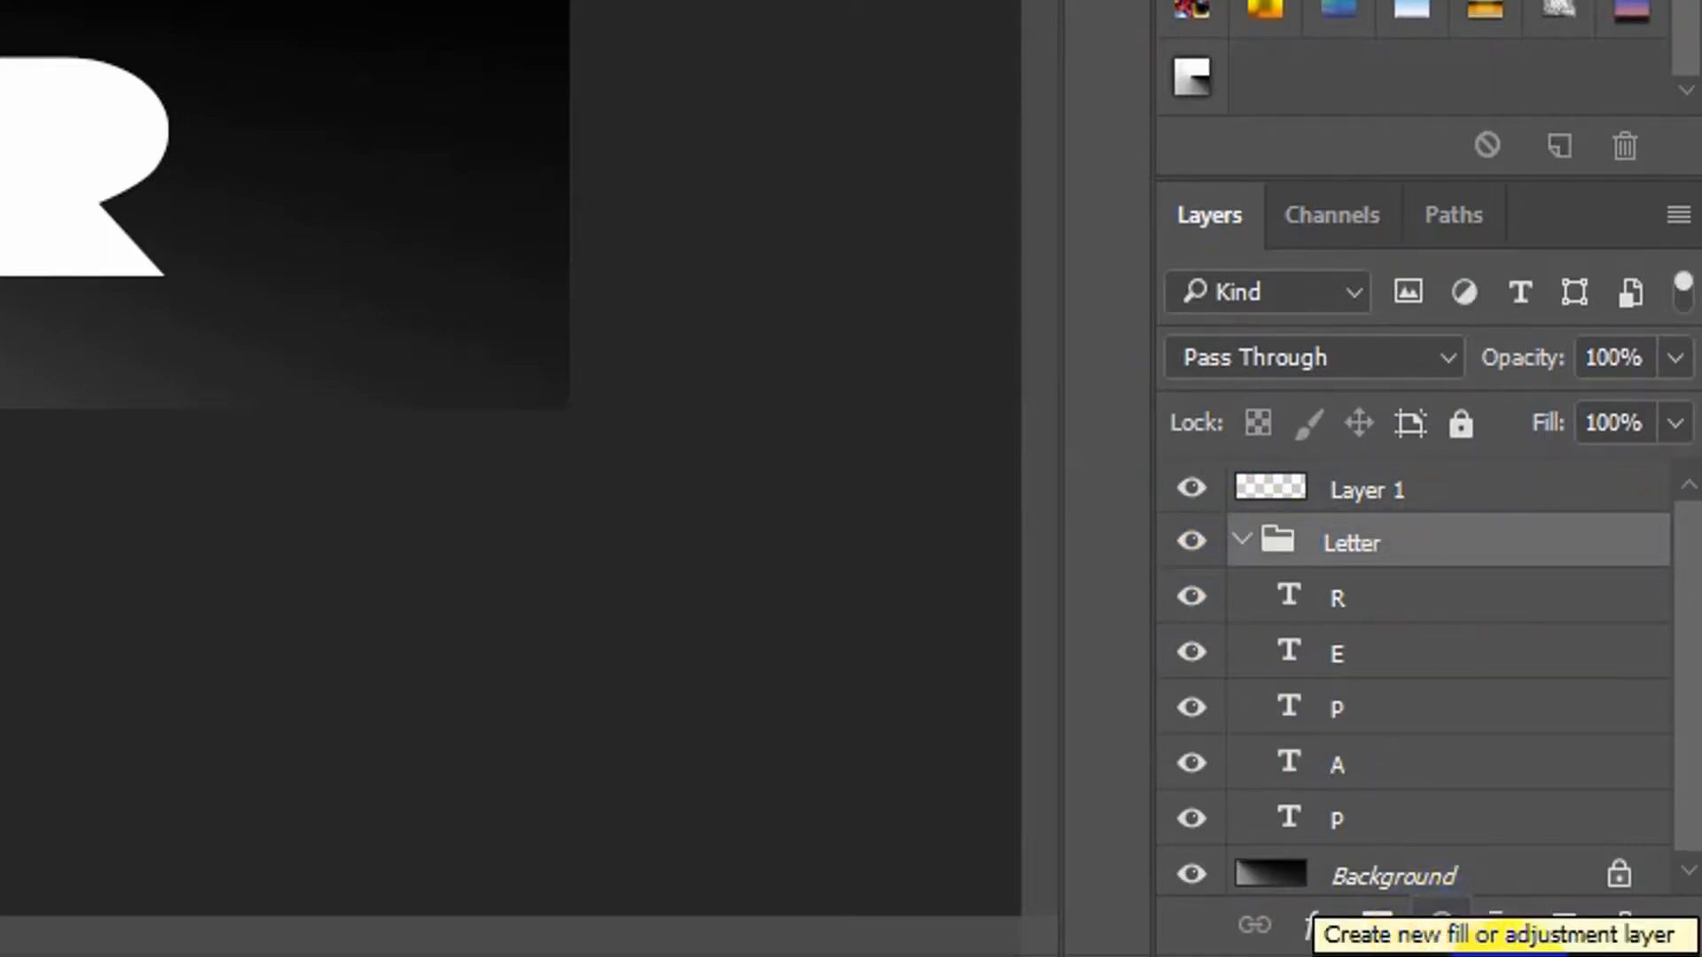
left_click(1359, 828)
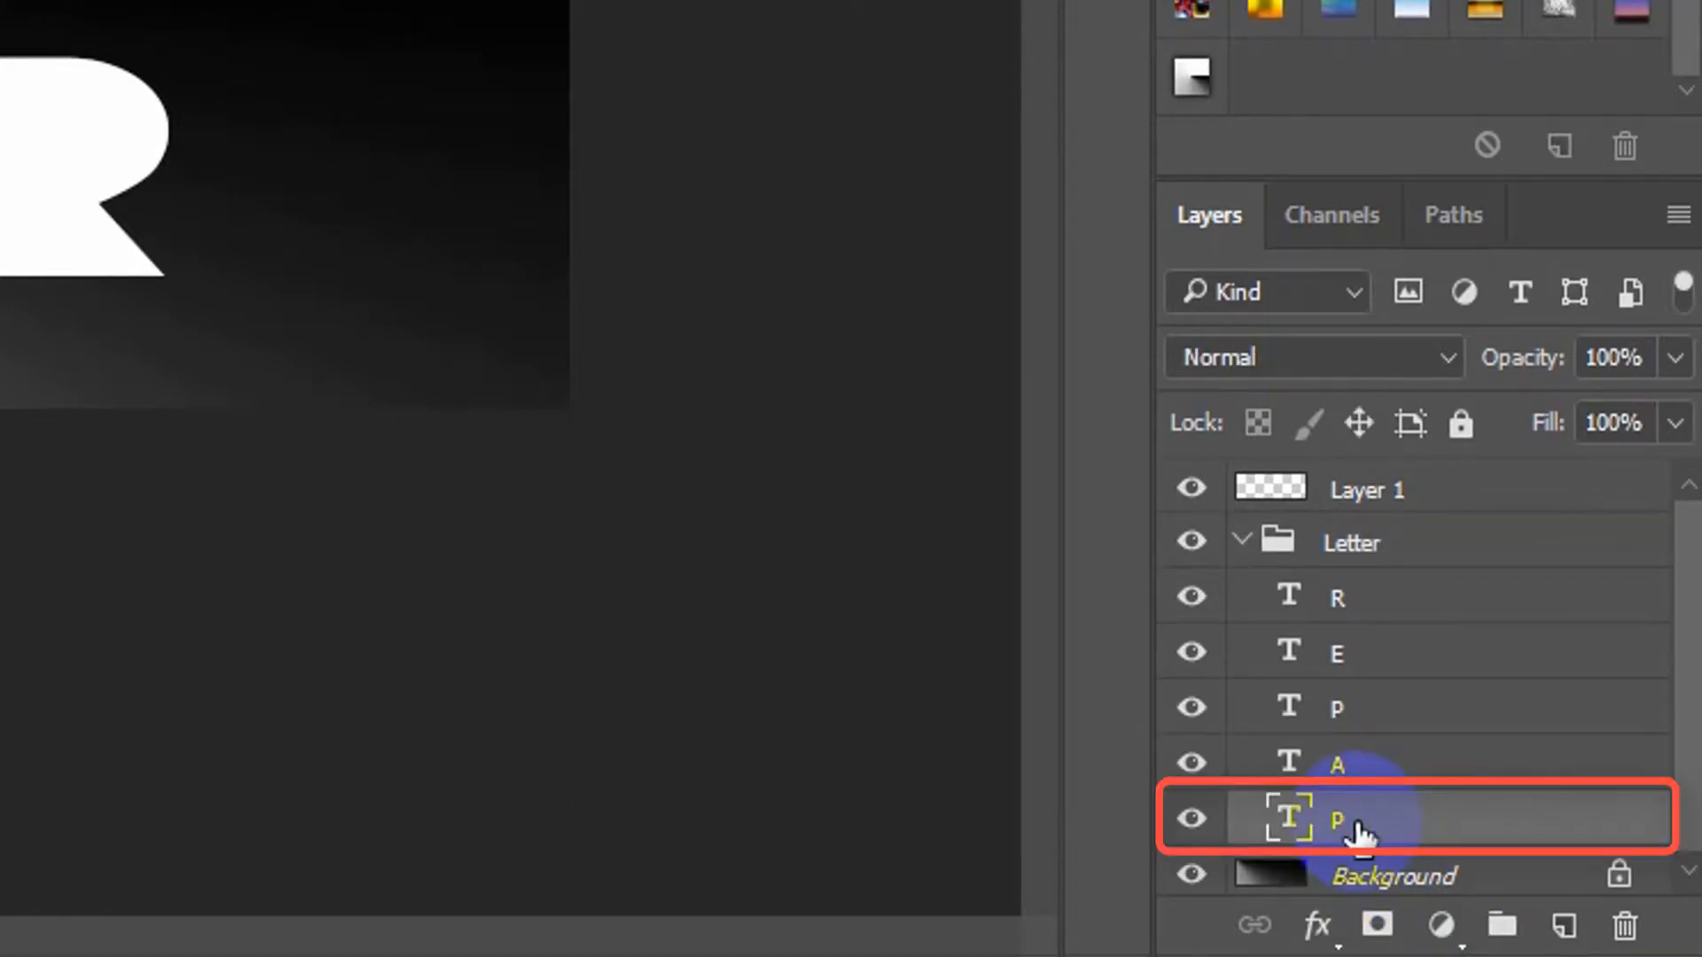
left_click(1319, 926)
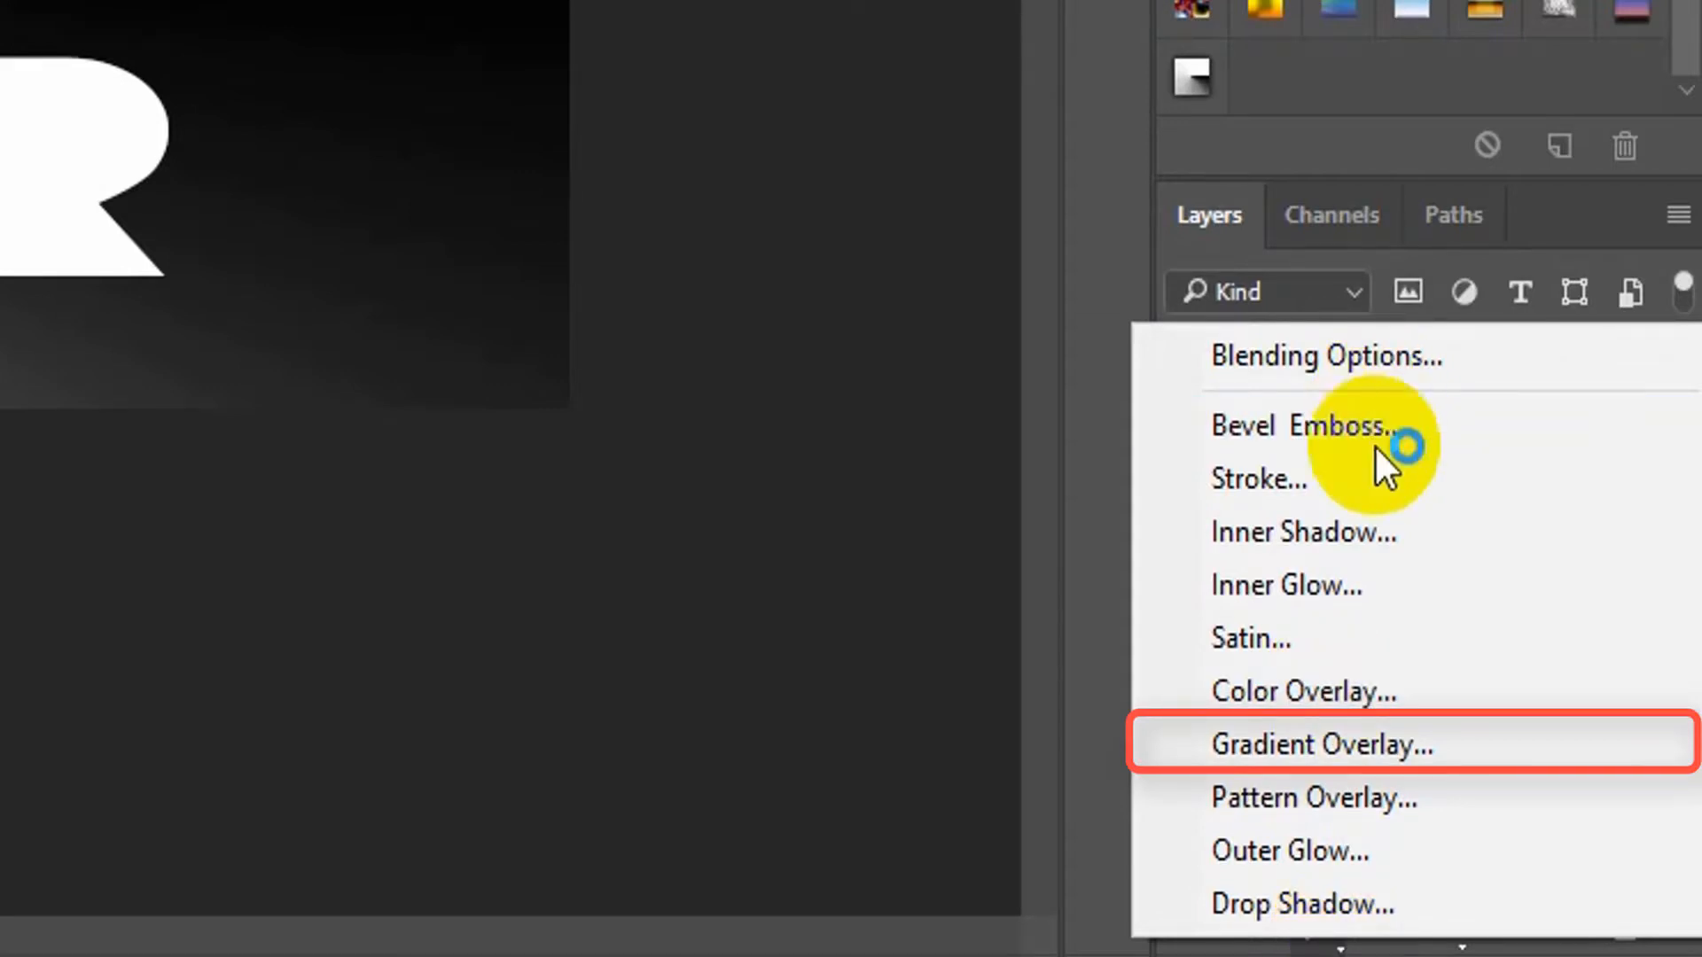
left_click(1379, 747)
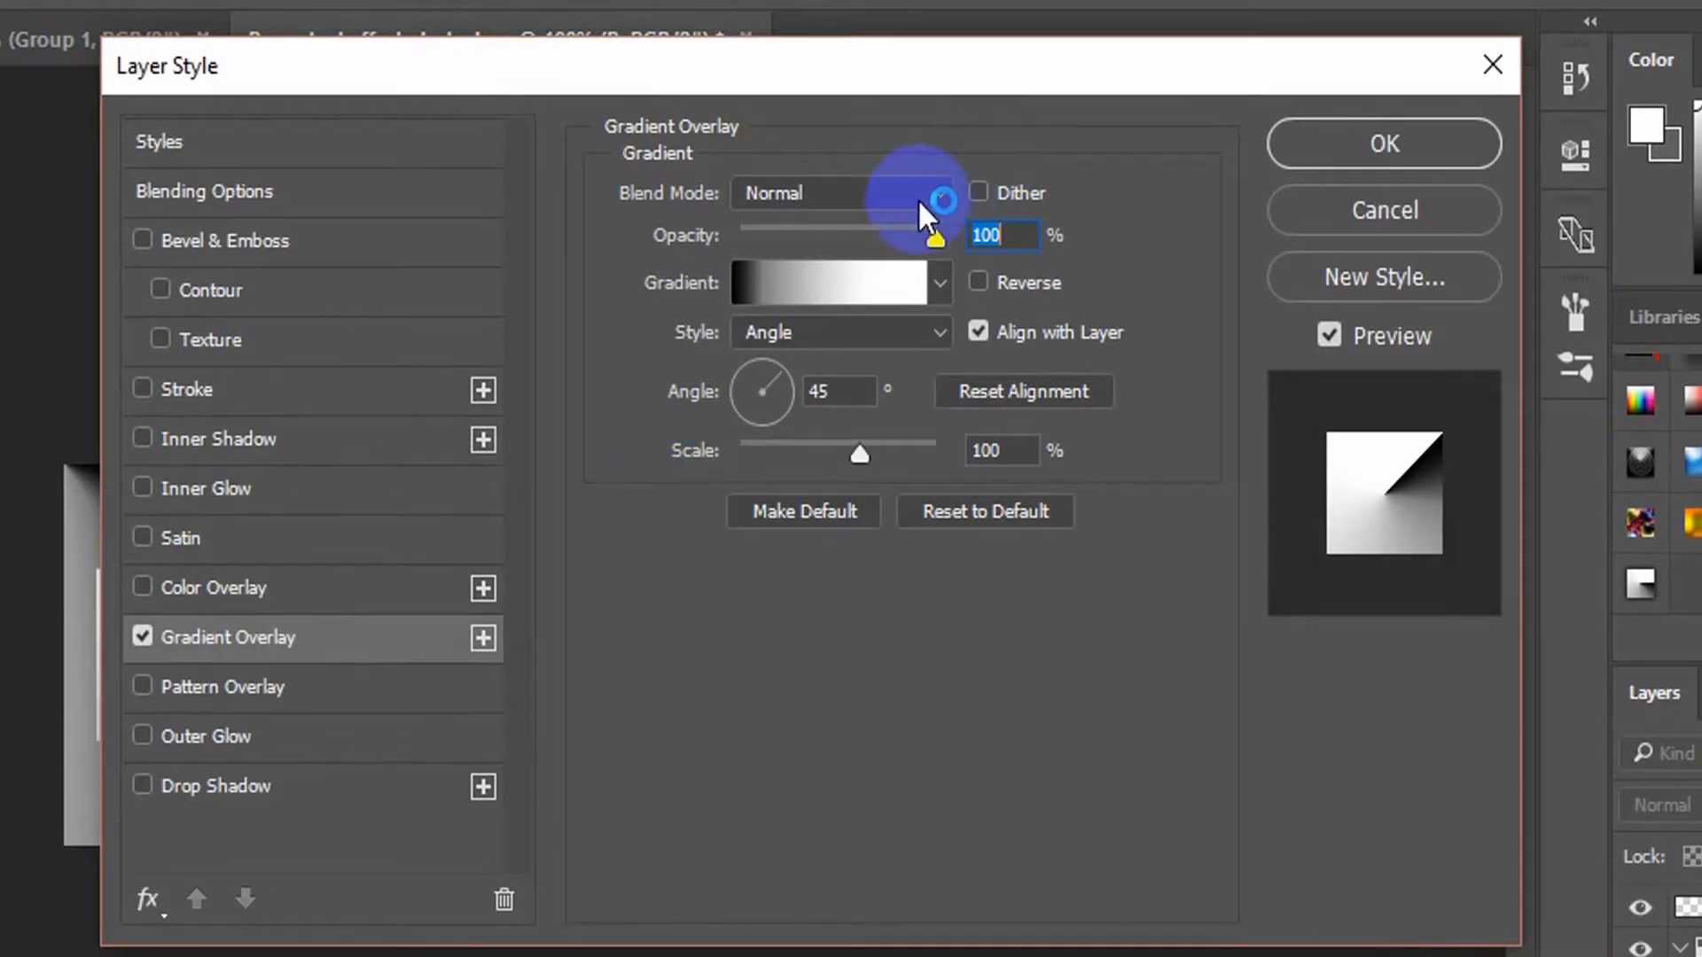
Confirm the overlay's black-to-white gradient, keep the Angle style and set the gradient angle to -90°
left_click(913, 284)
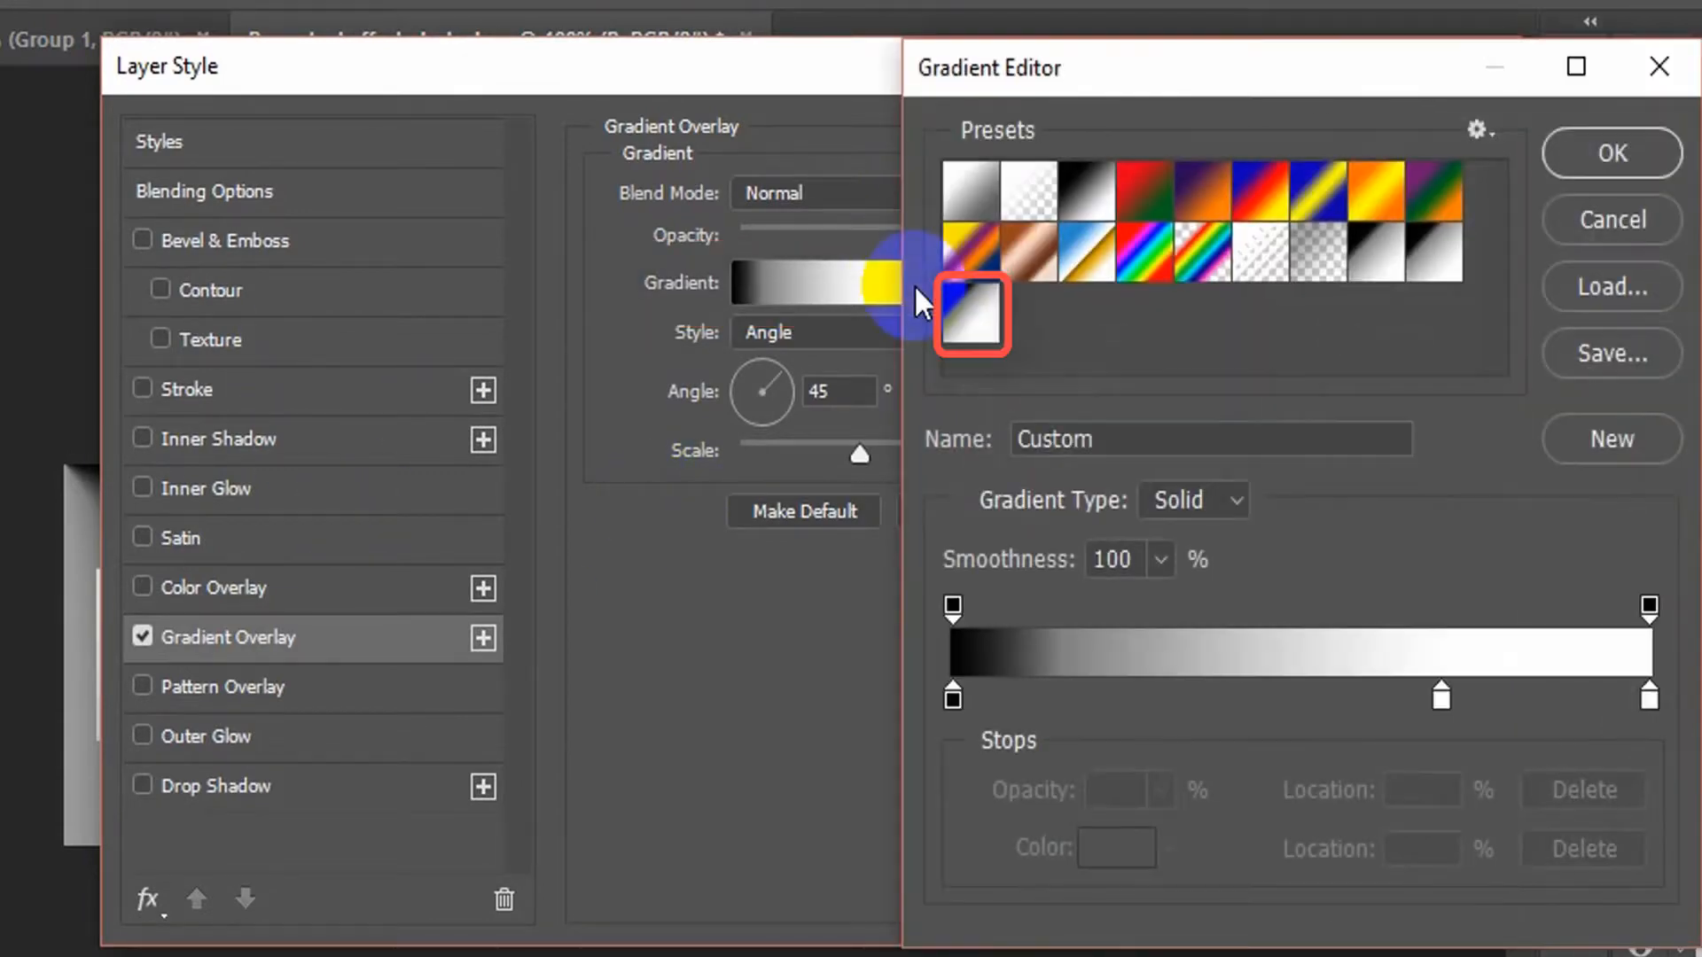
left_click(1620, 143)
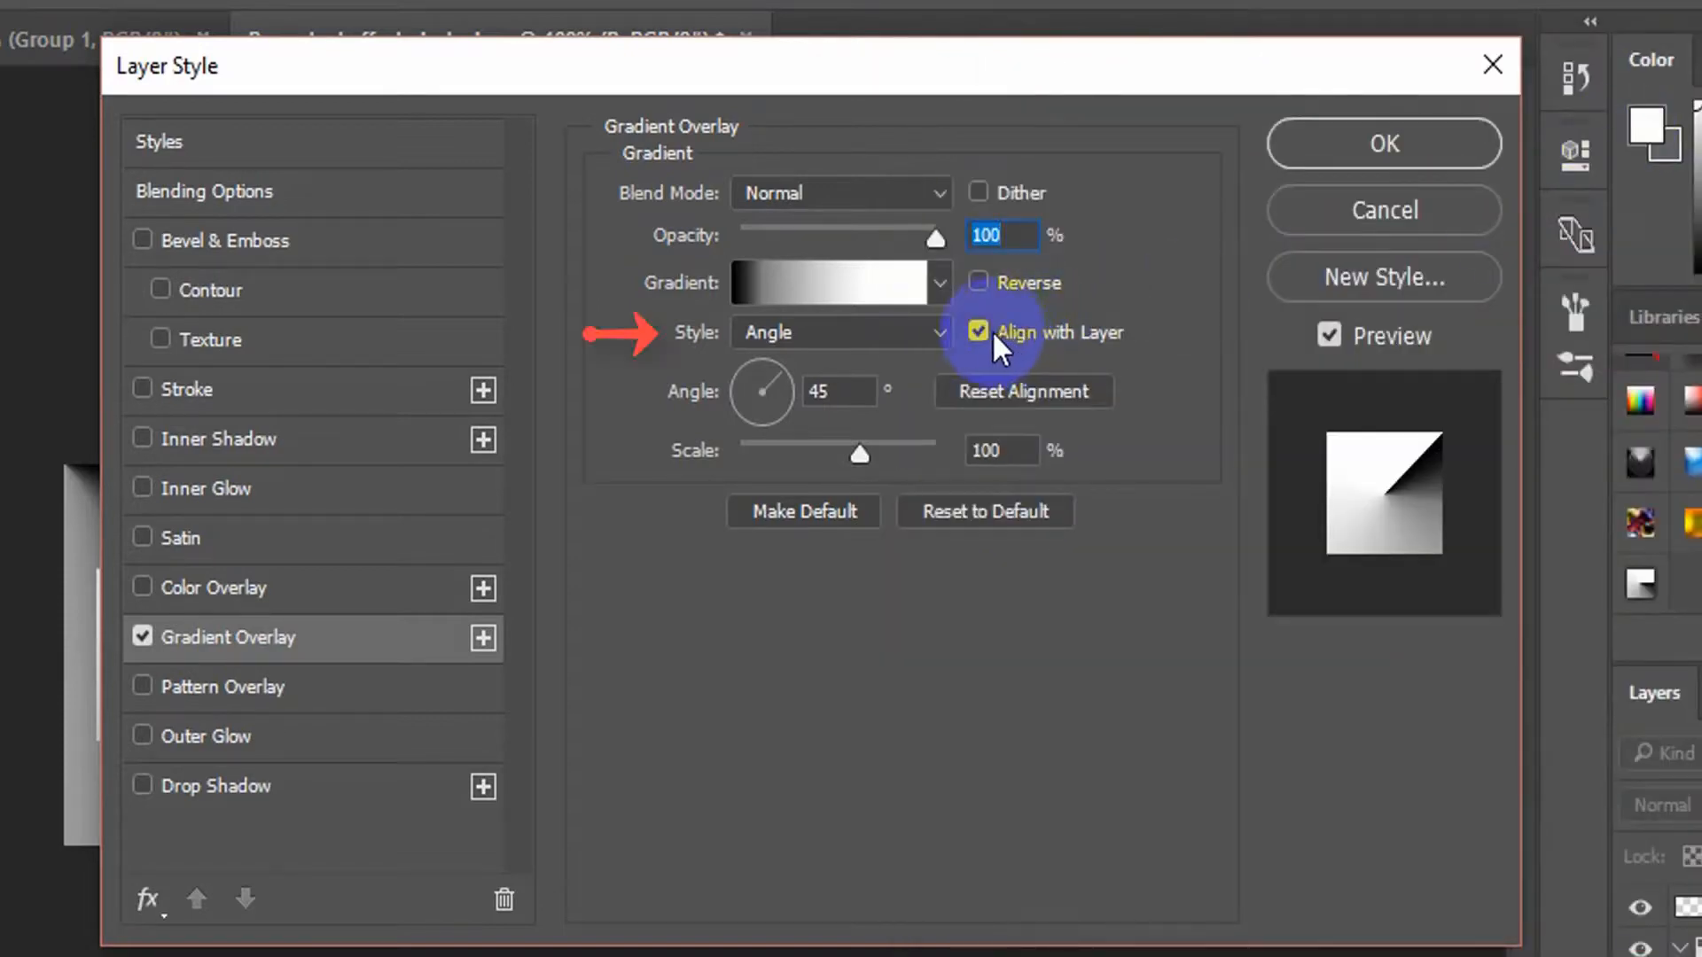
left_click(821, 324)
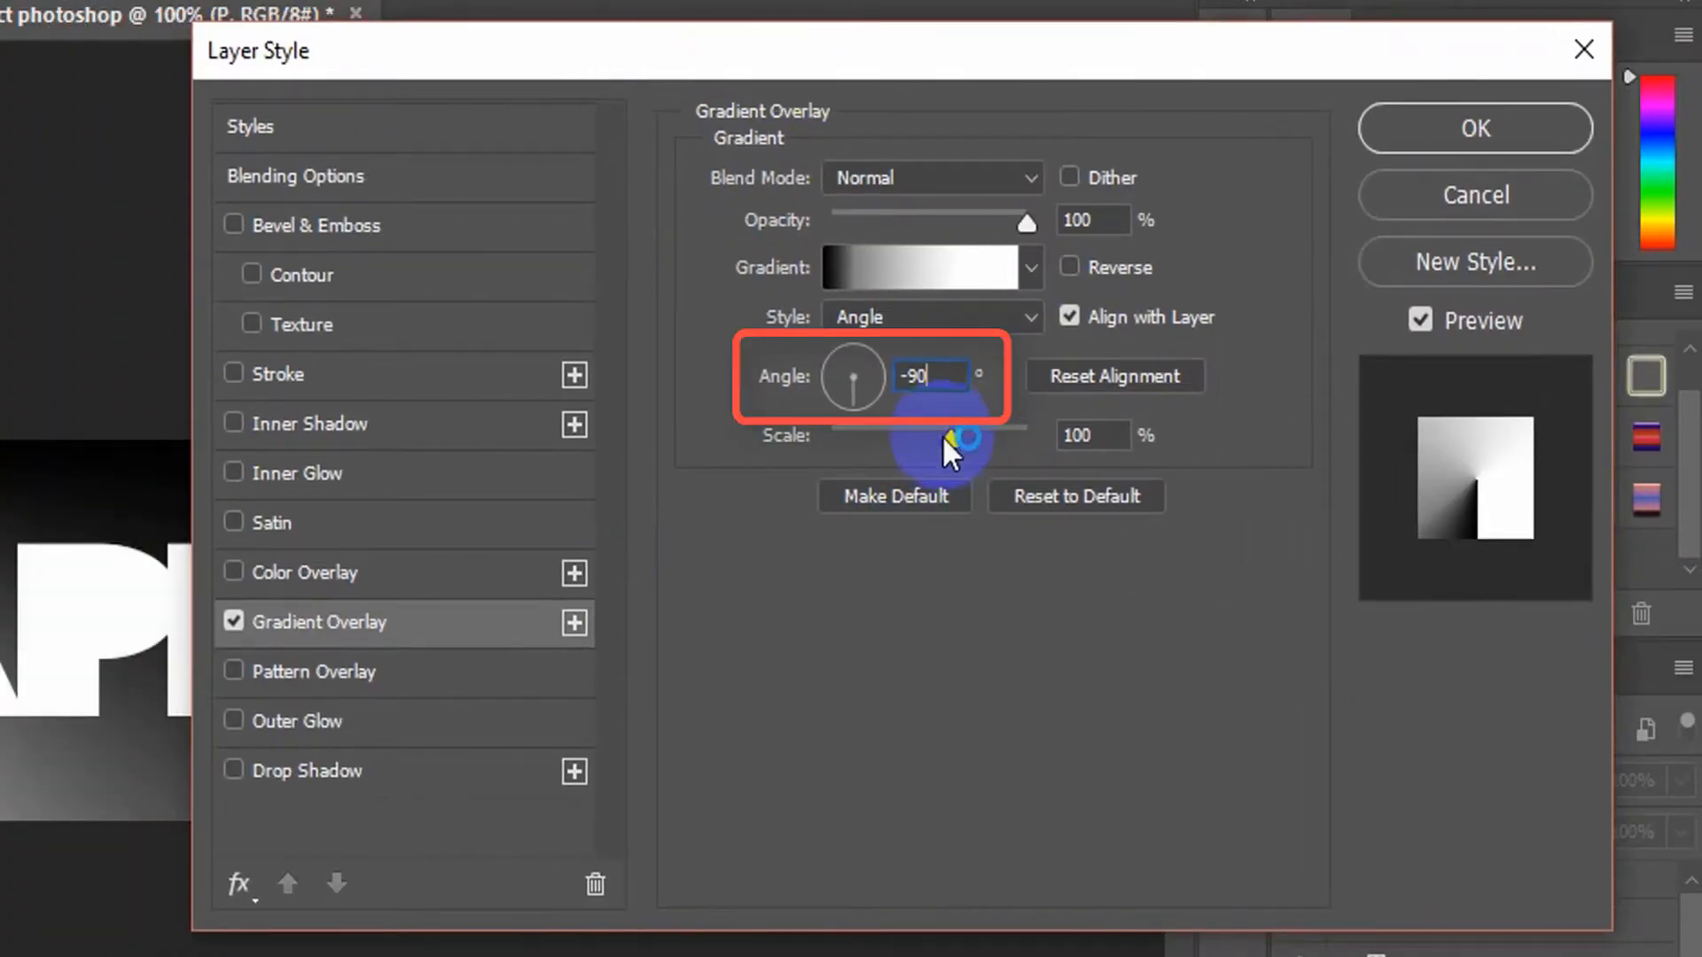
left_click_drag(853, 333, 833, 376)
type("-90")
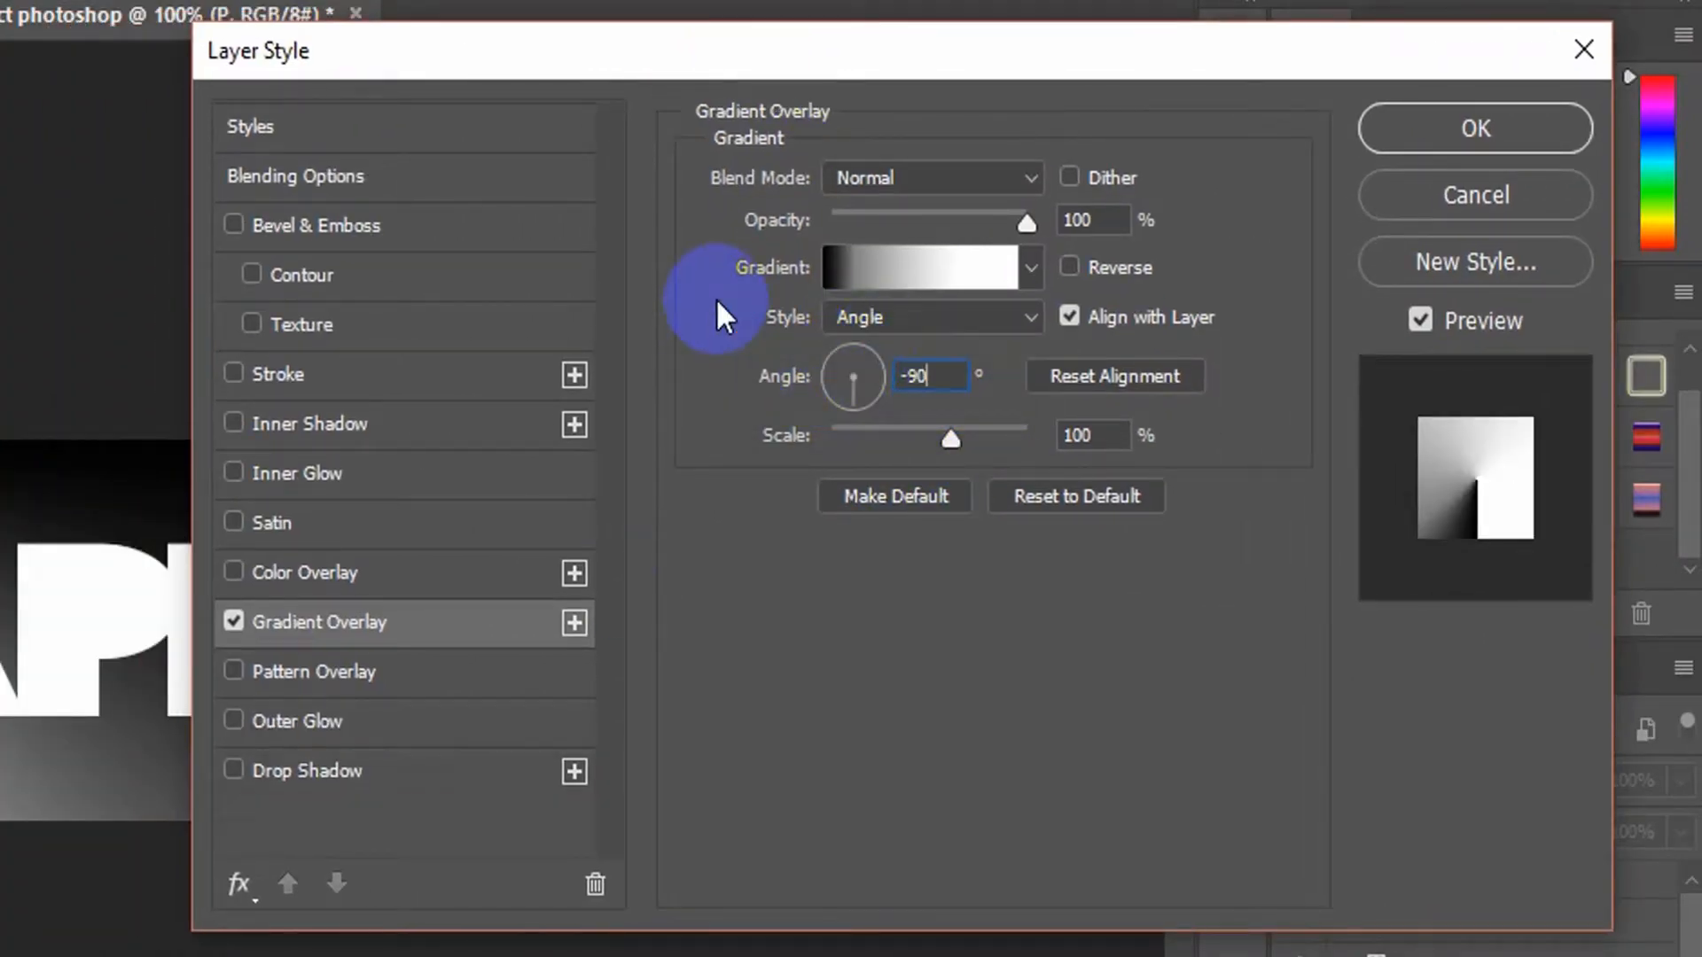
Add a Drop Shadow to the P with a global light angle of 120° and show the preset styles
left_click(372, 779)
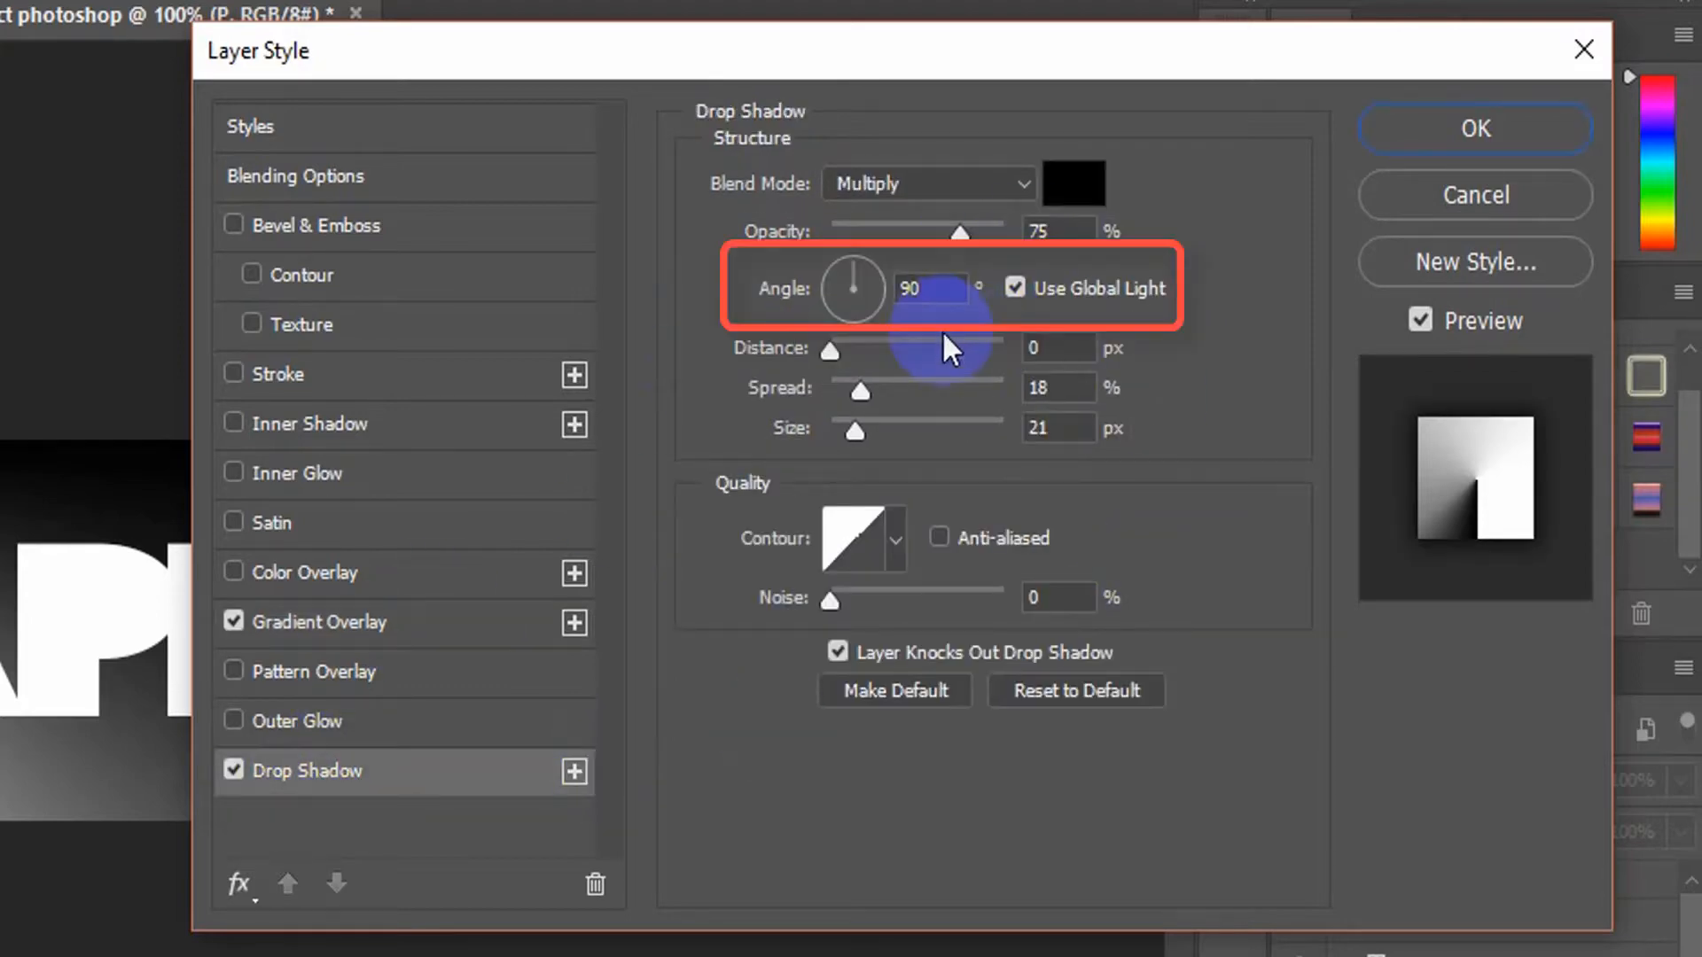
type("12")
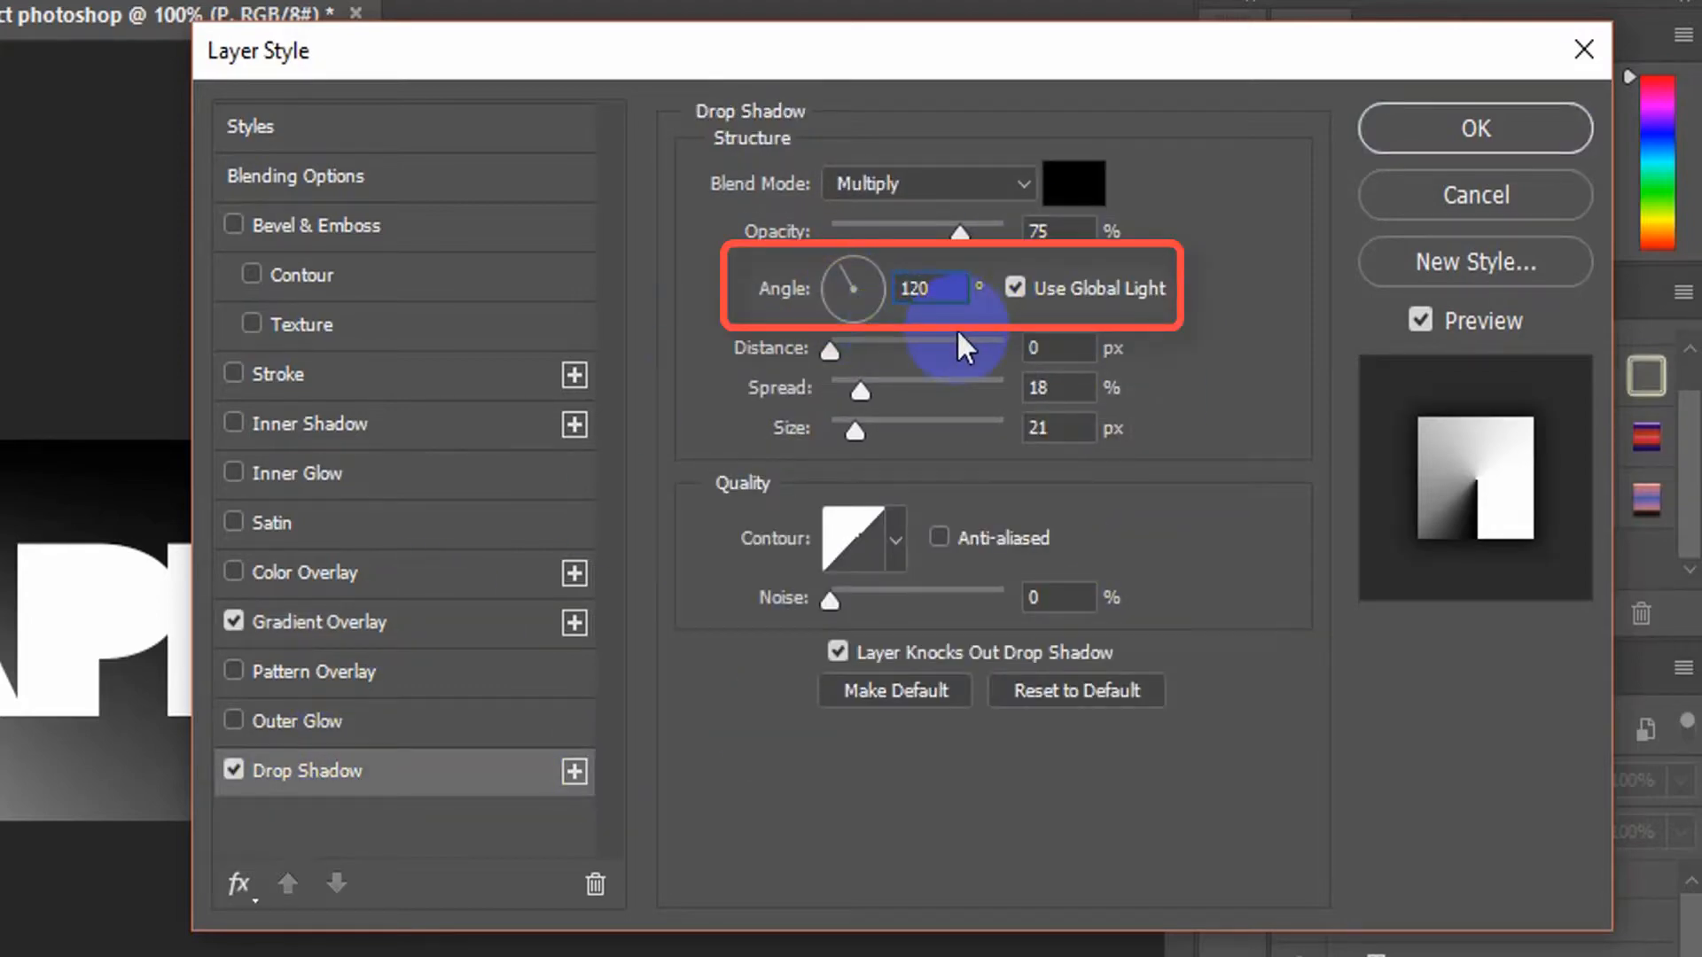
left_click(280, 123)
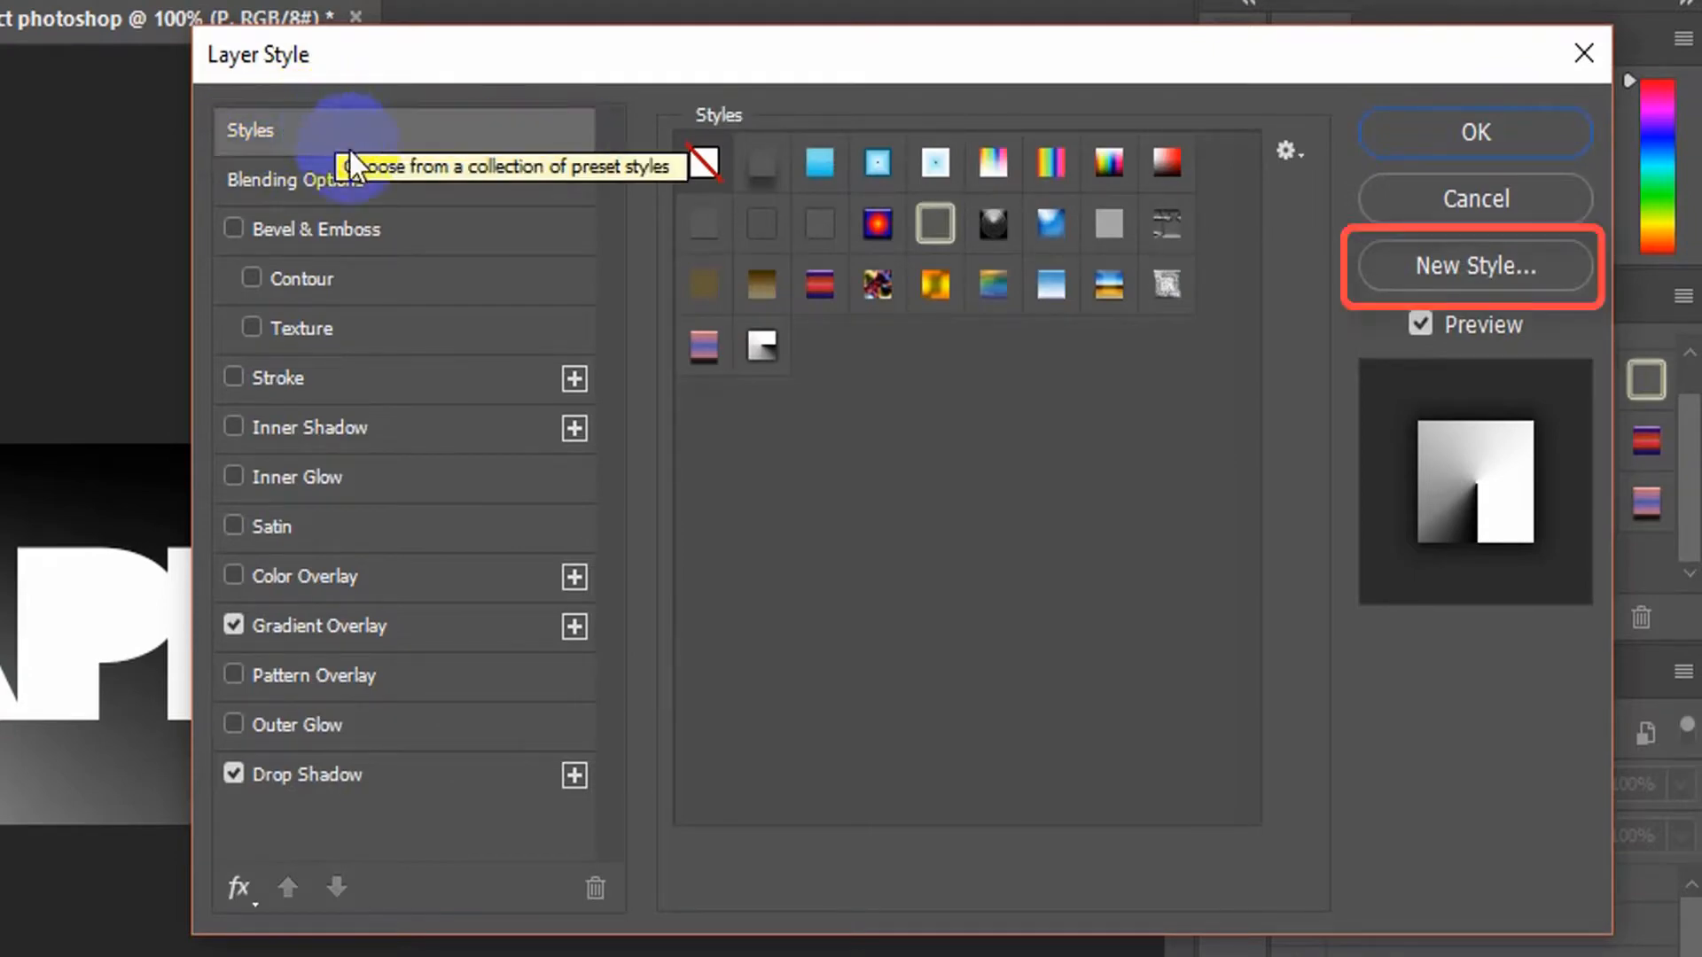
Save the P's effects as a new style named paper, added to the current library, and apply the layer style settings
left_click(1476, 266)
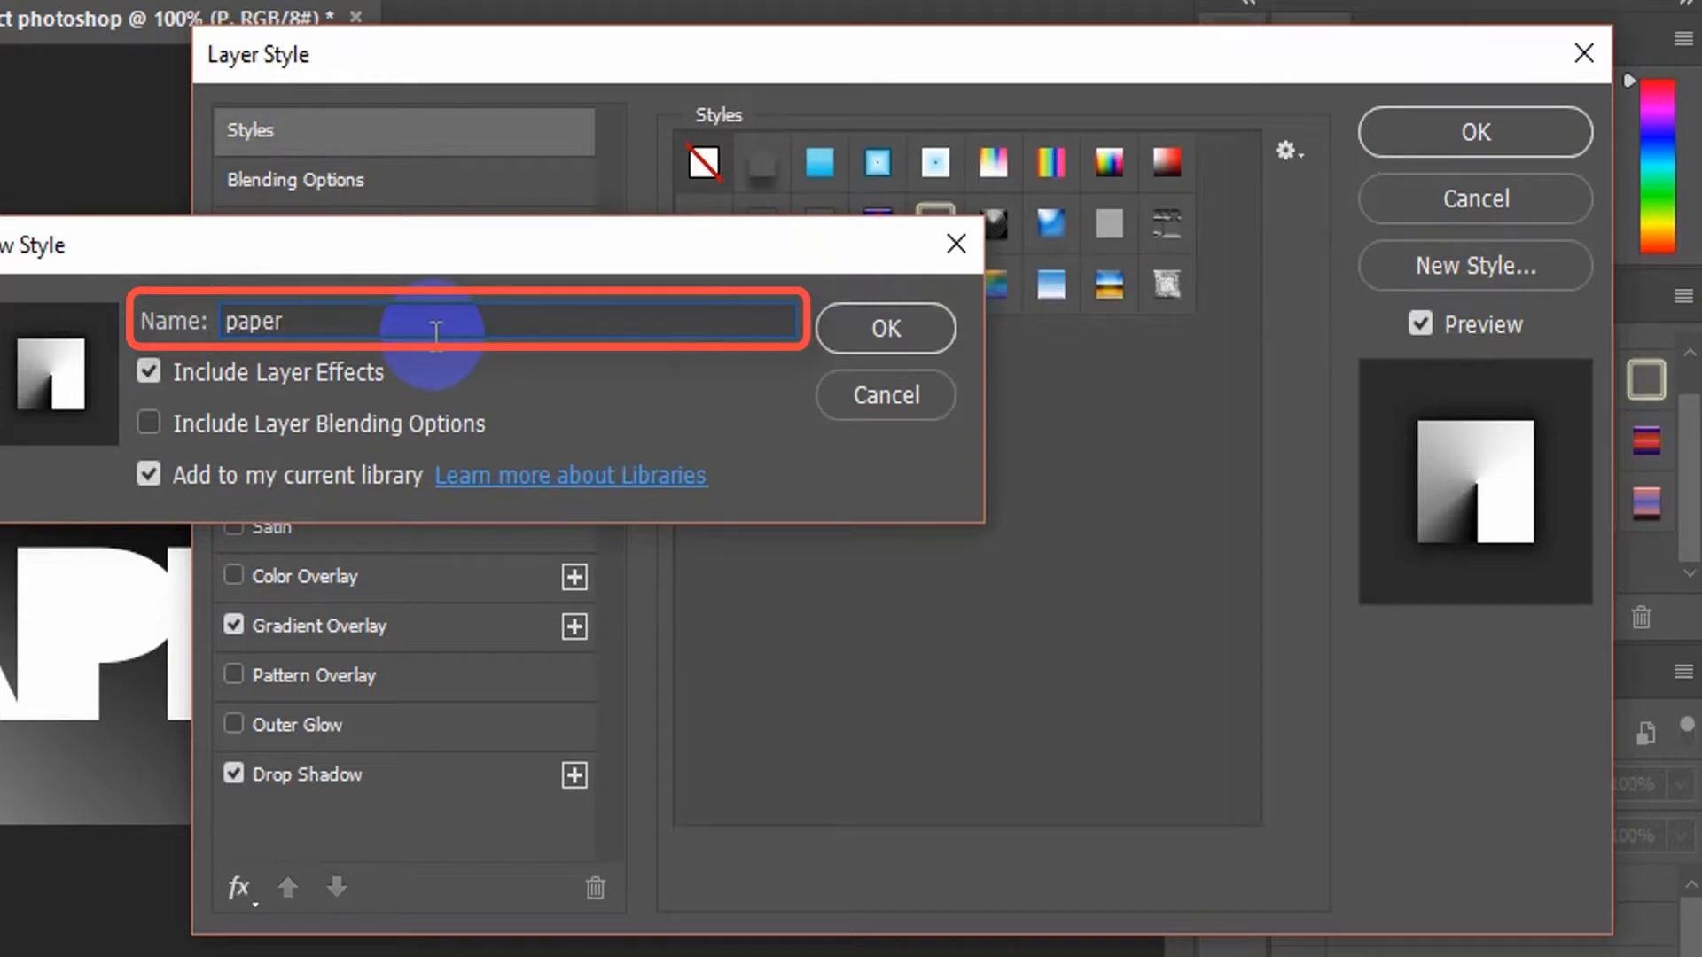
left_click(882, 328)
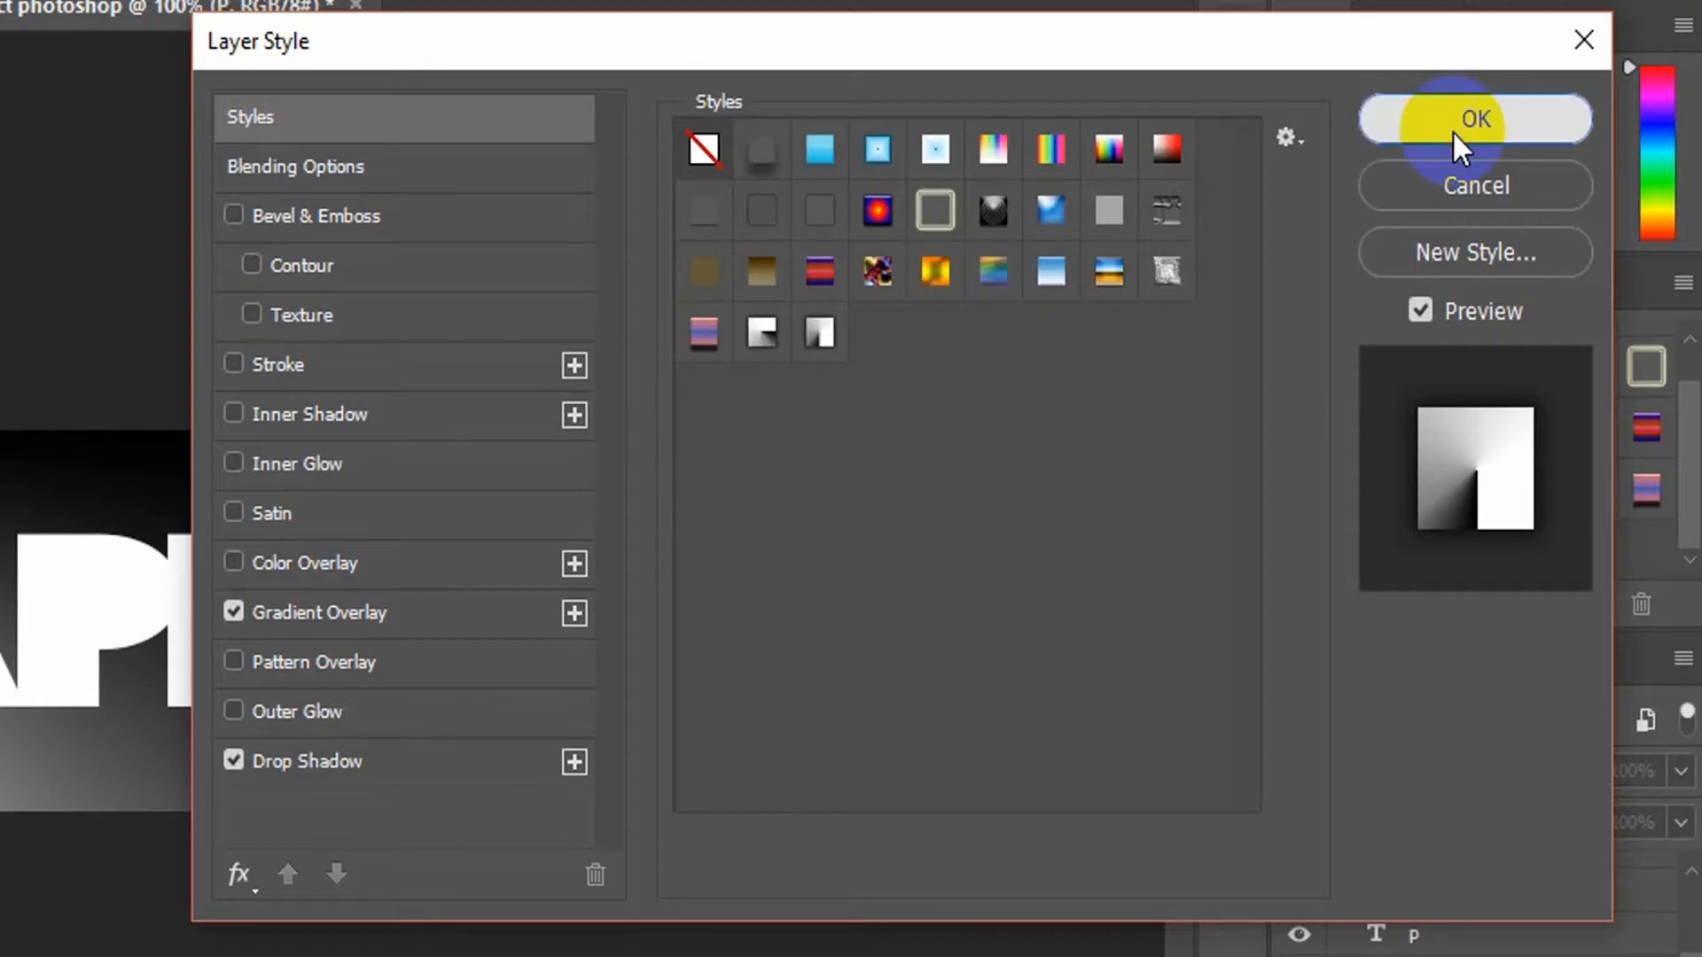
left_click(1452, 124)
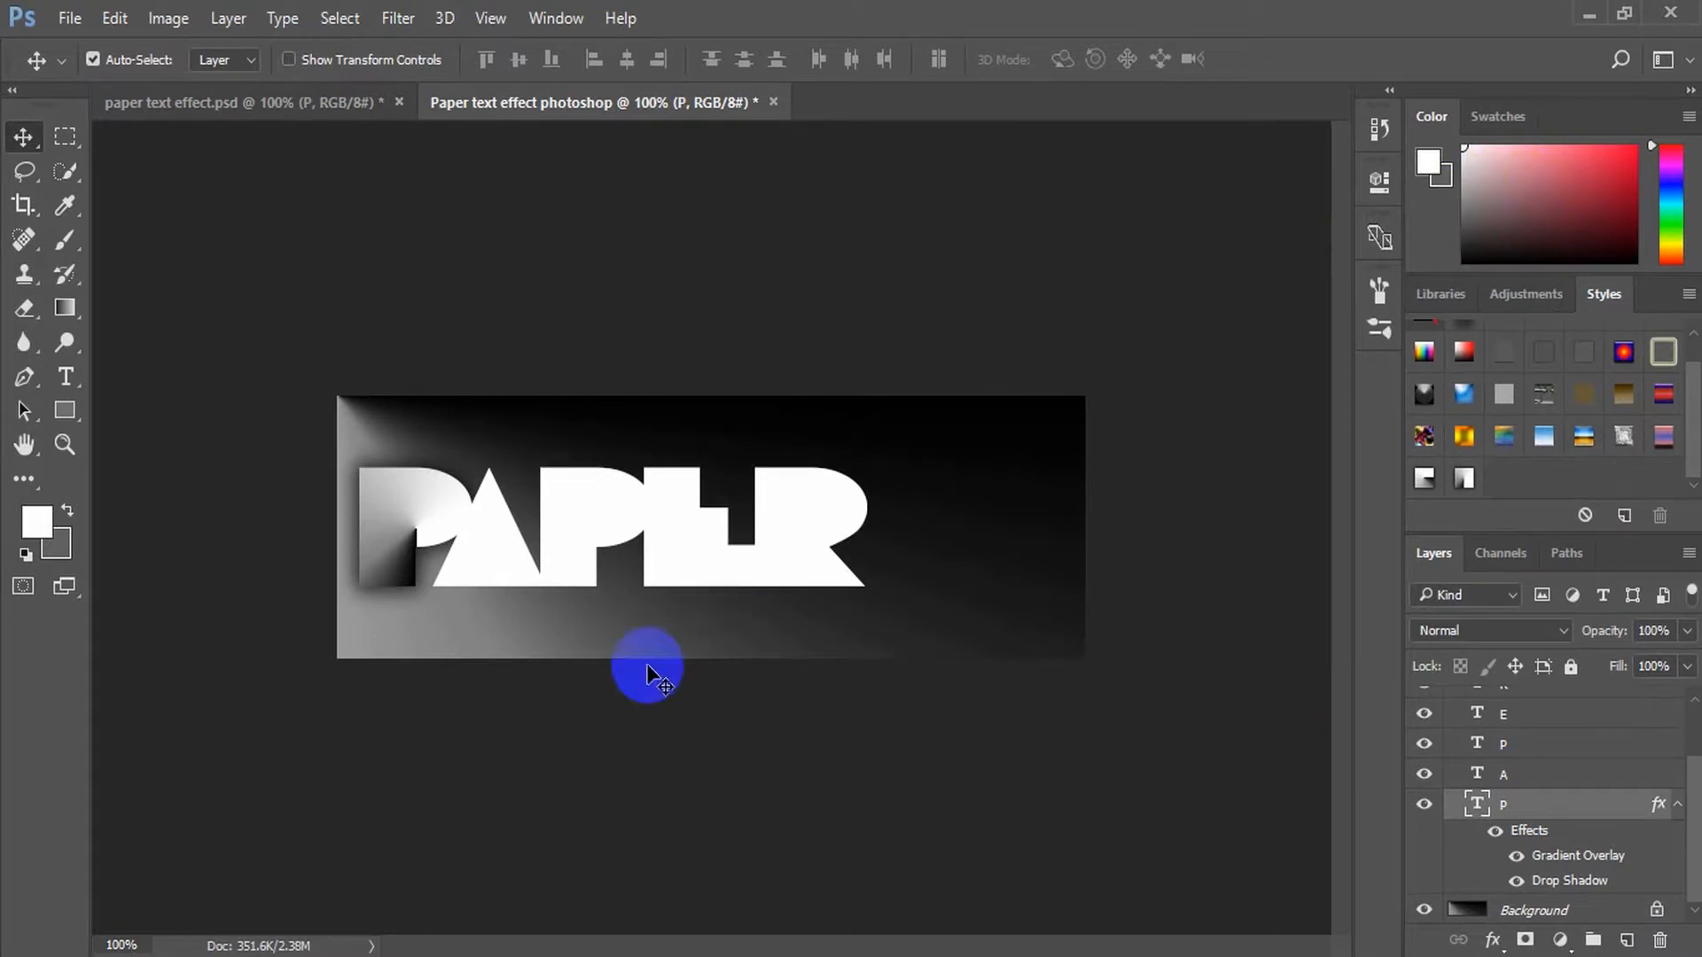
Apply the saved paper style to the A, second P, E and R letter layers, one after another
left_click(1532, 777)
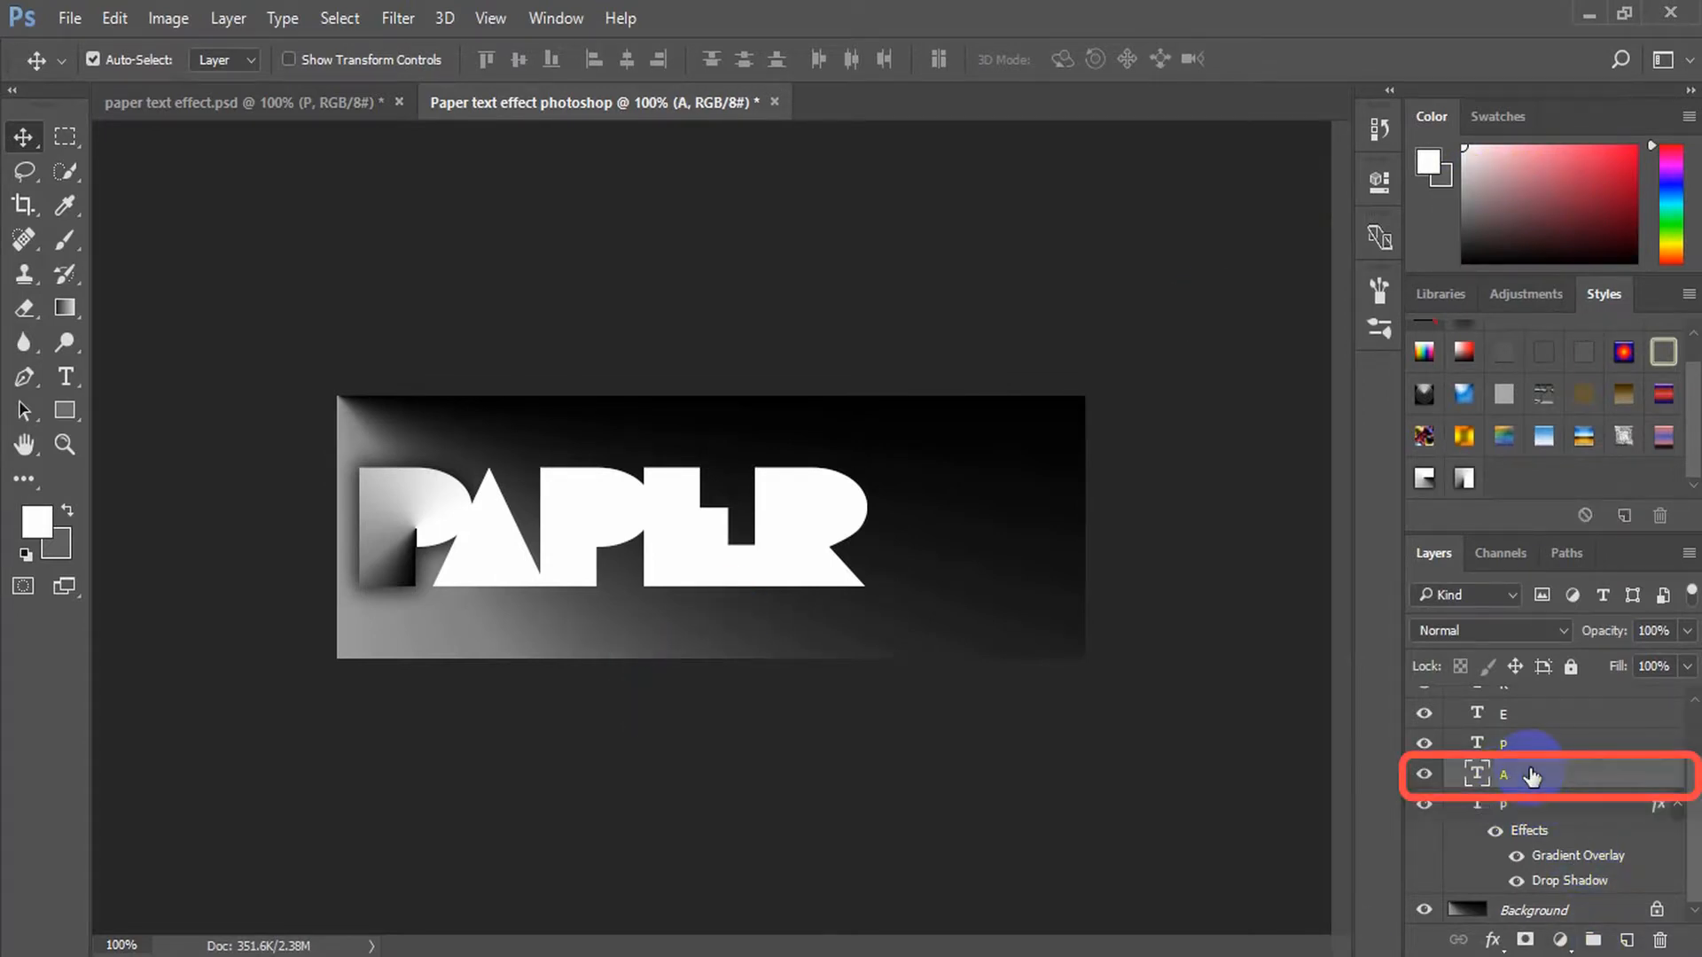
left_click(1469, 480)
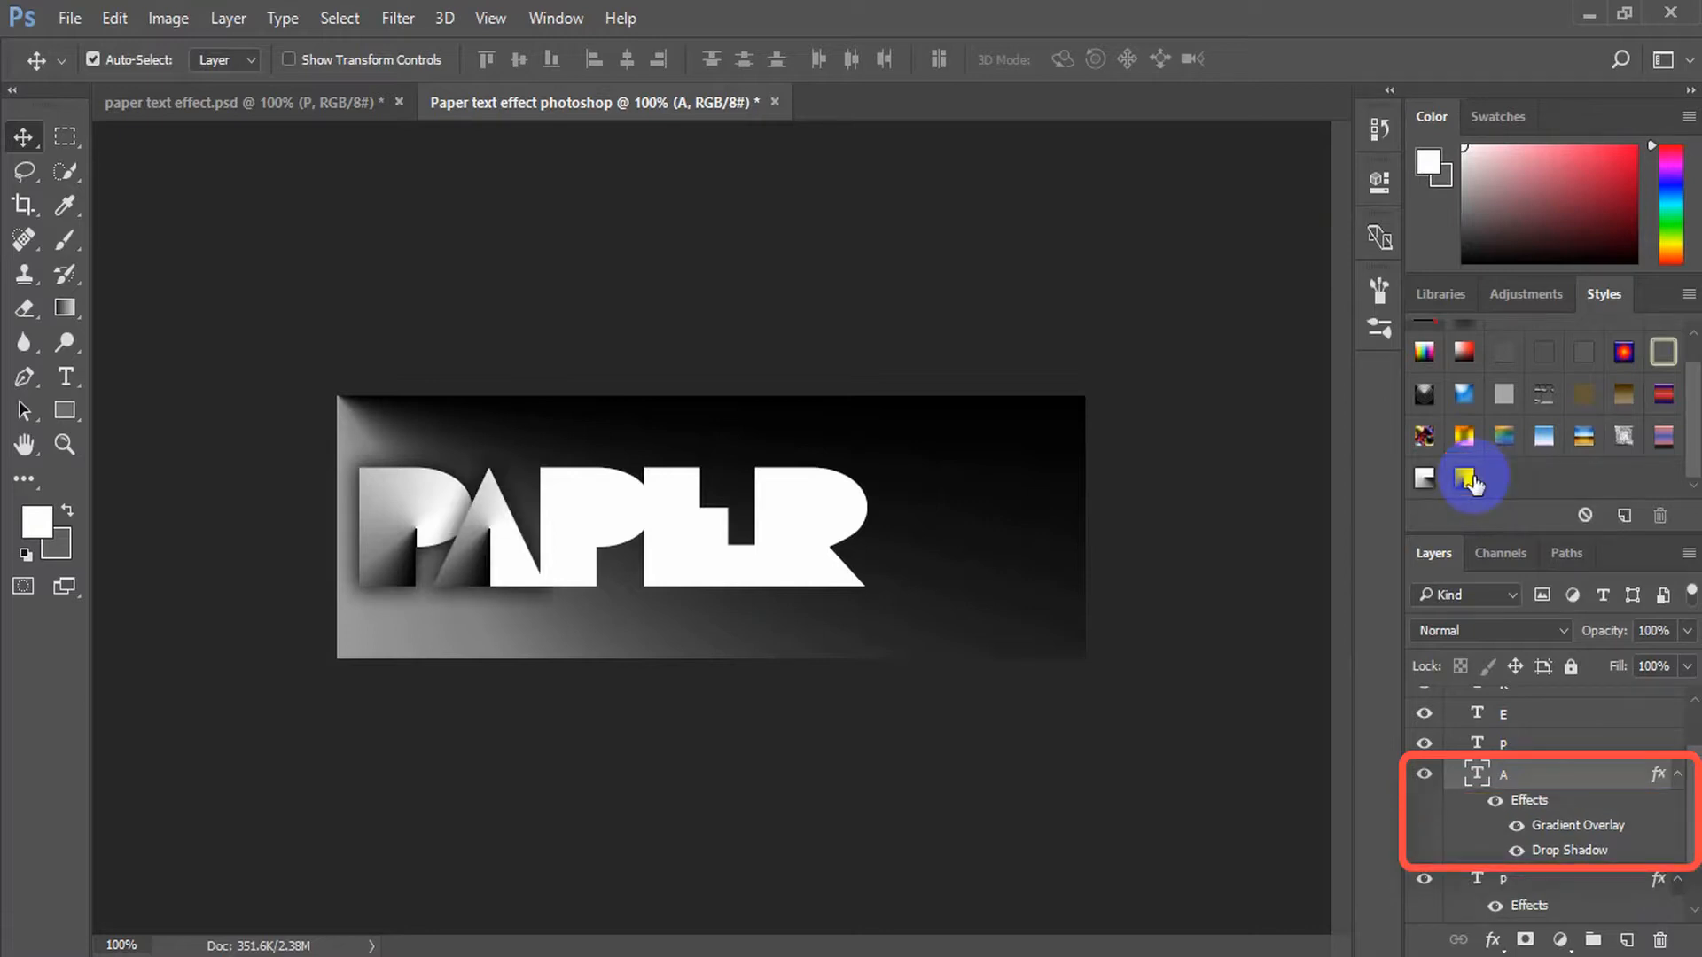
left_click(1511, 744)
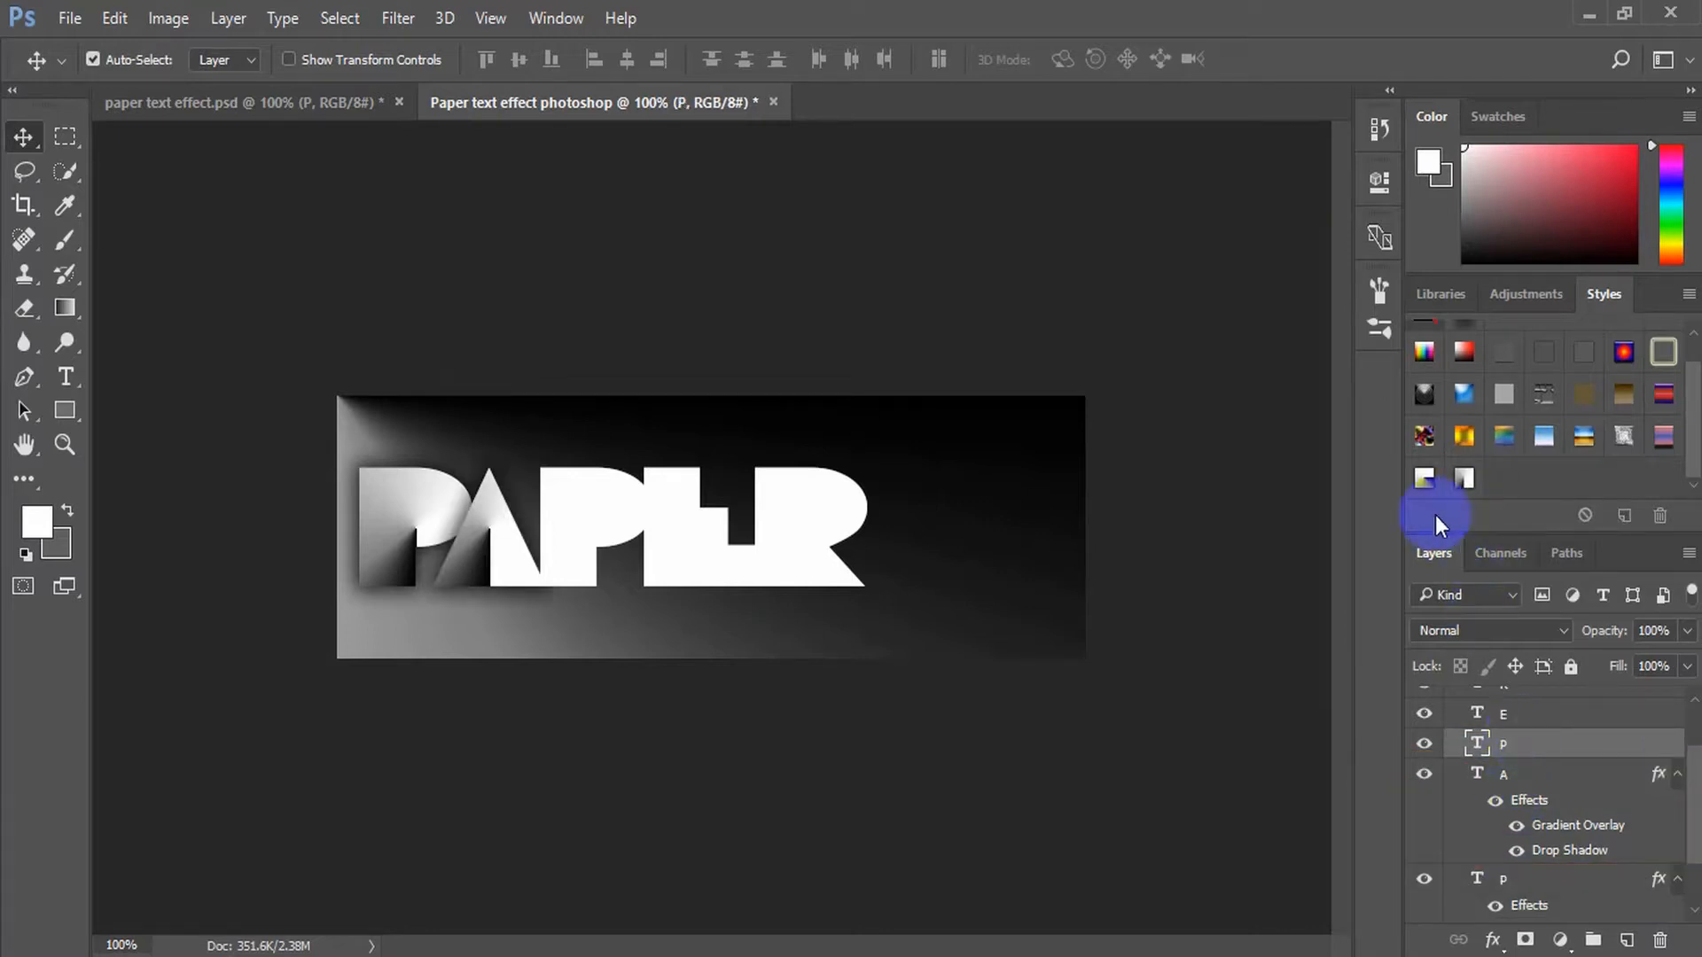
left_click(1464, 479)
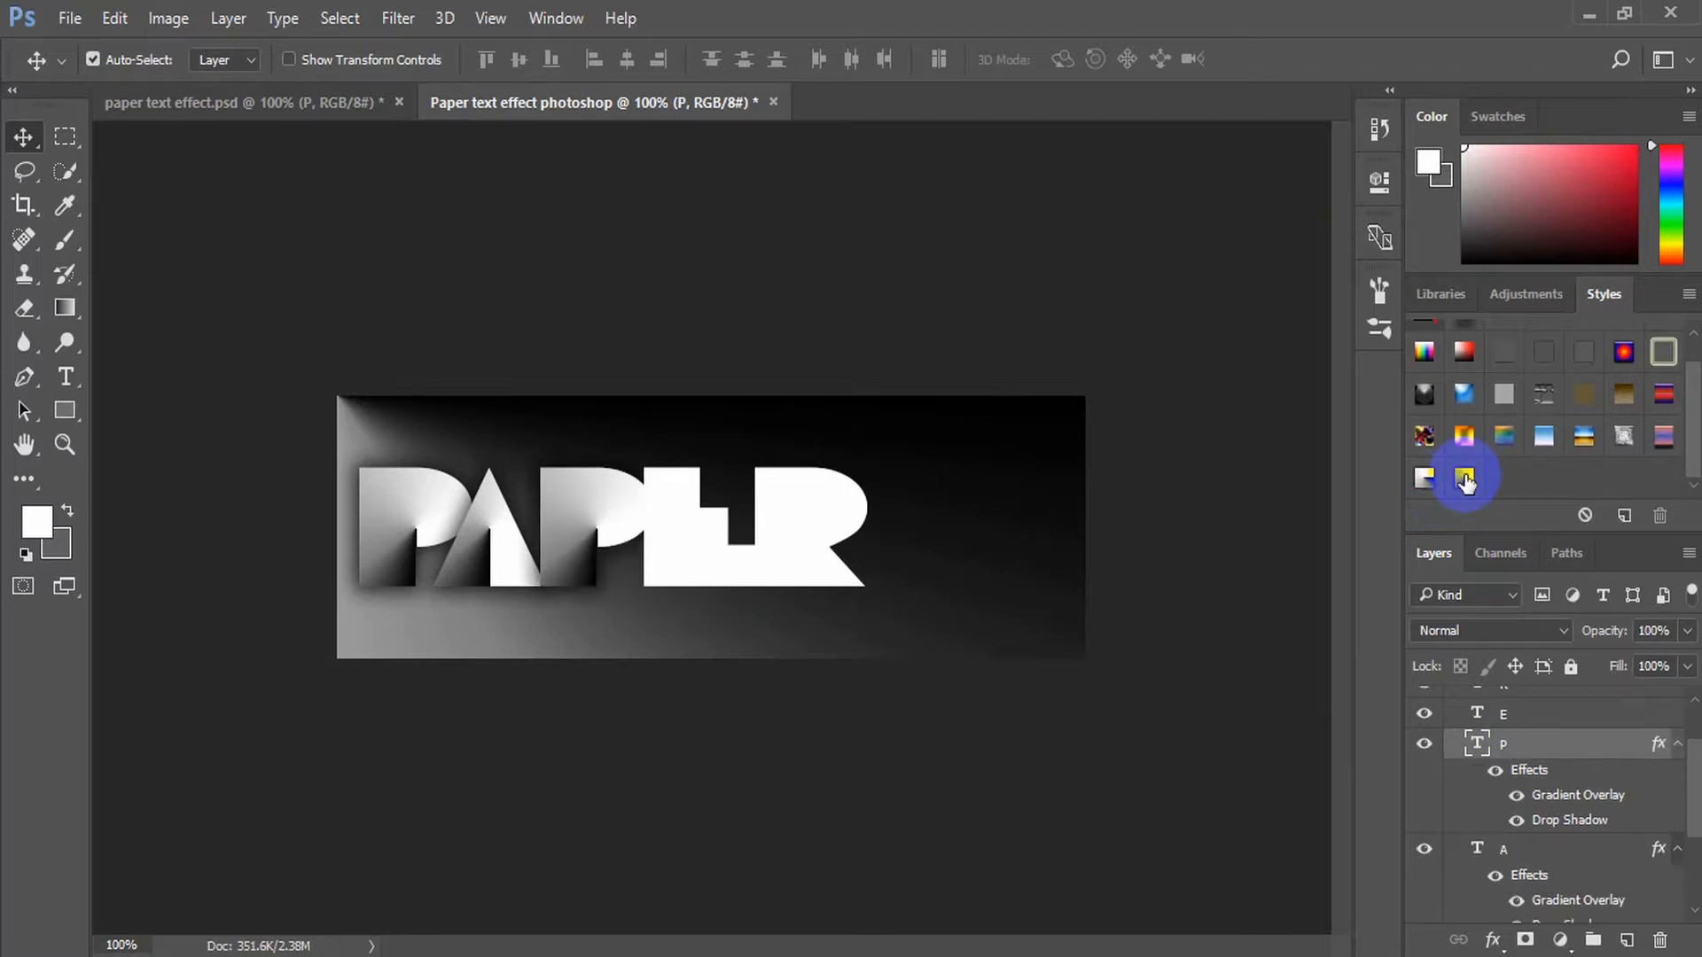
left_click(1511, 715)
left_click(1464, 479)
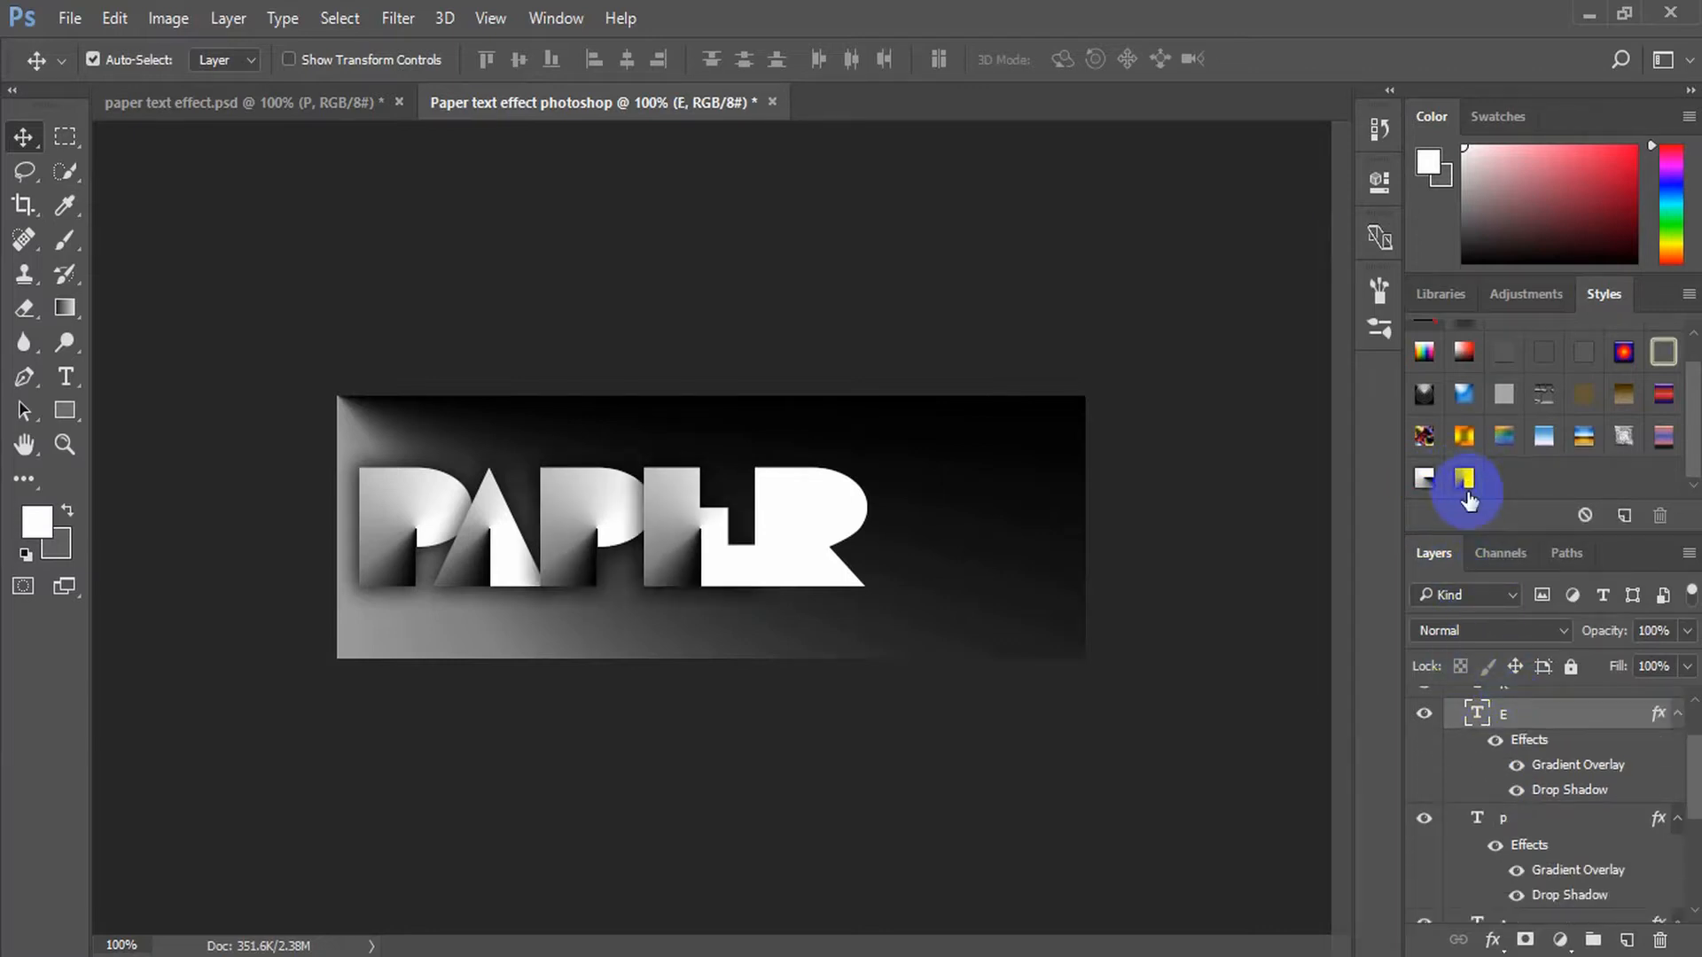
scroll(1520, 714, "up", 1)
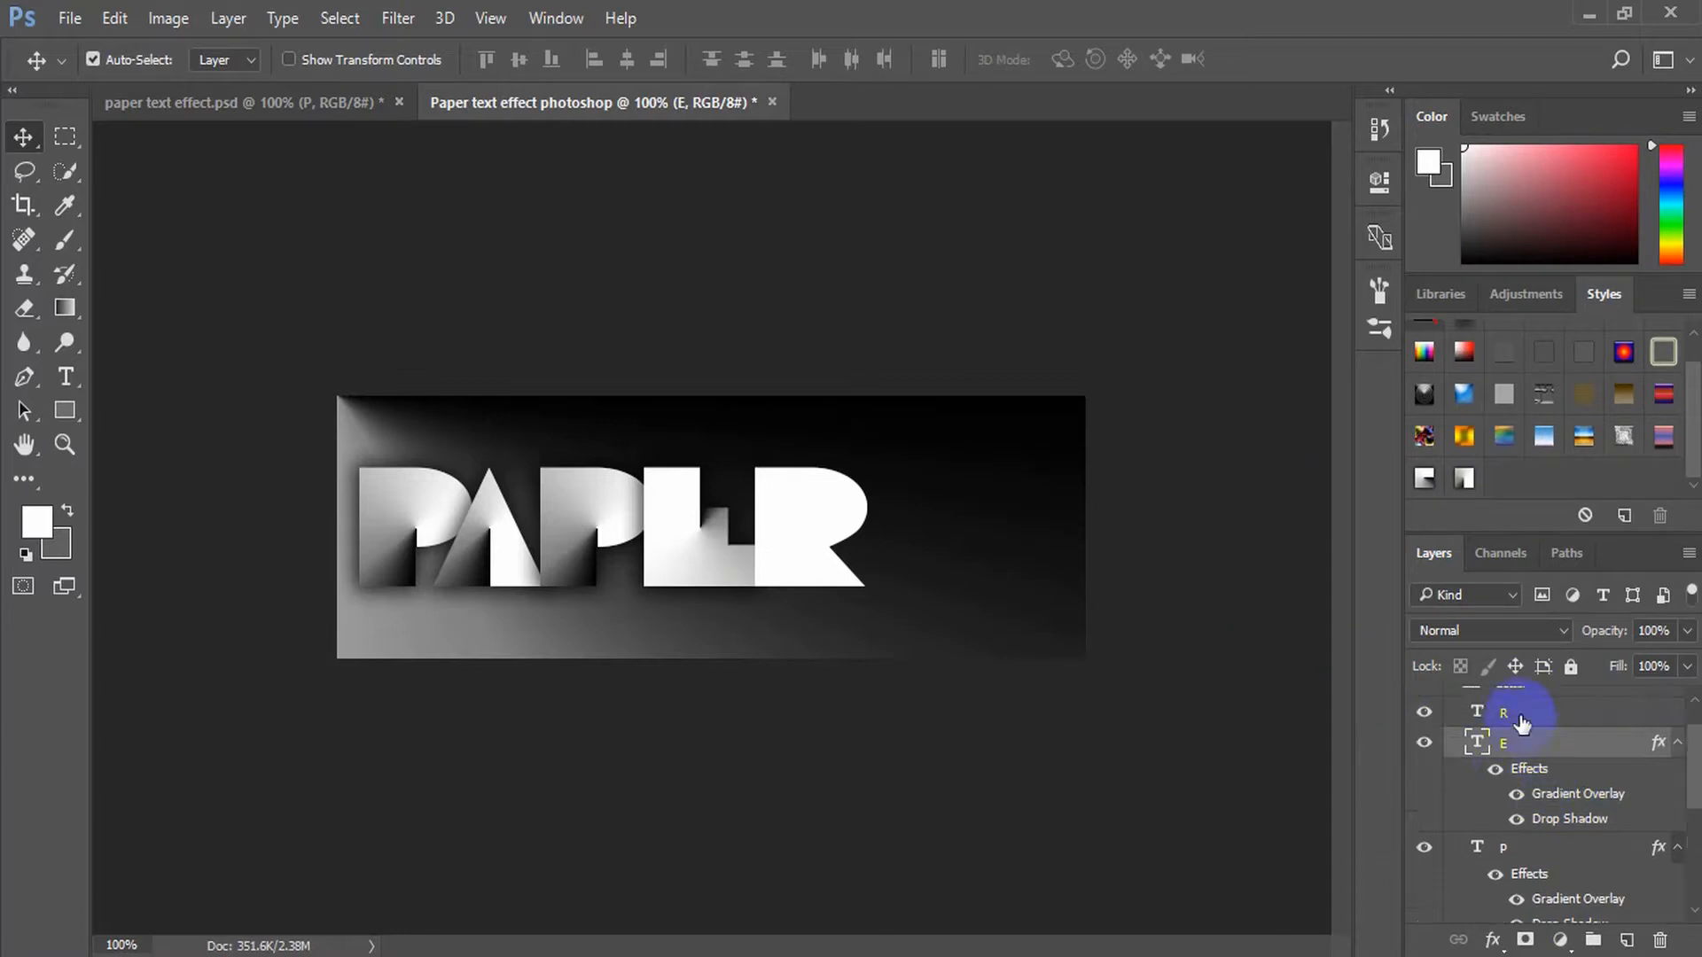
left_click(1520, 713)
left_click(1464, 479)
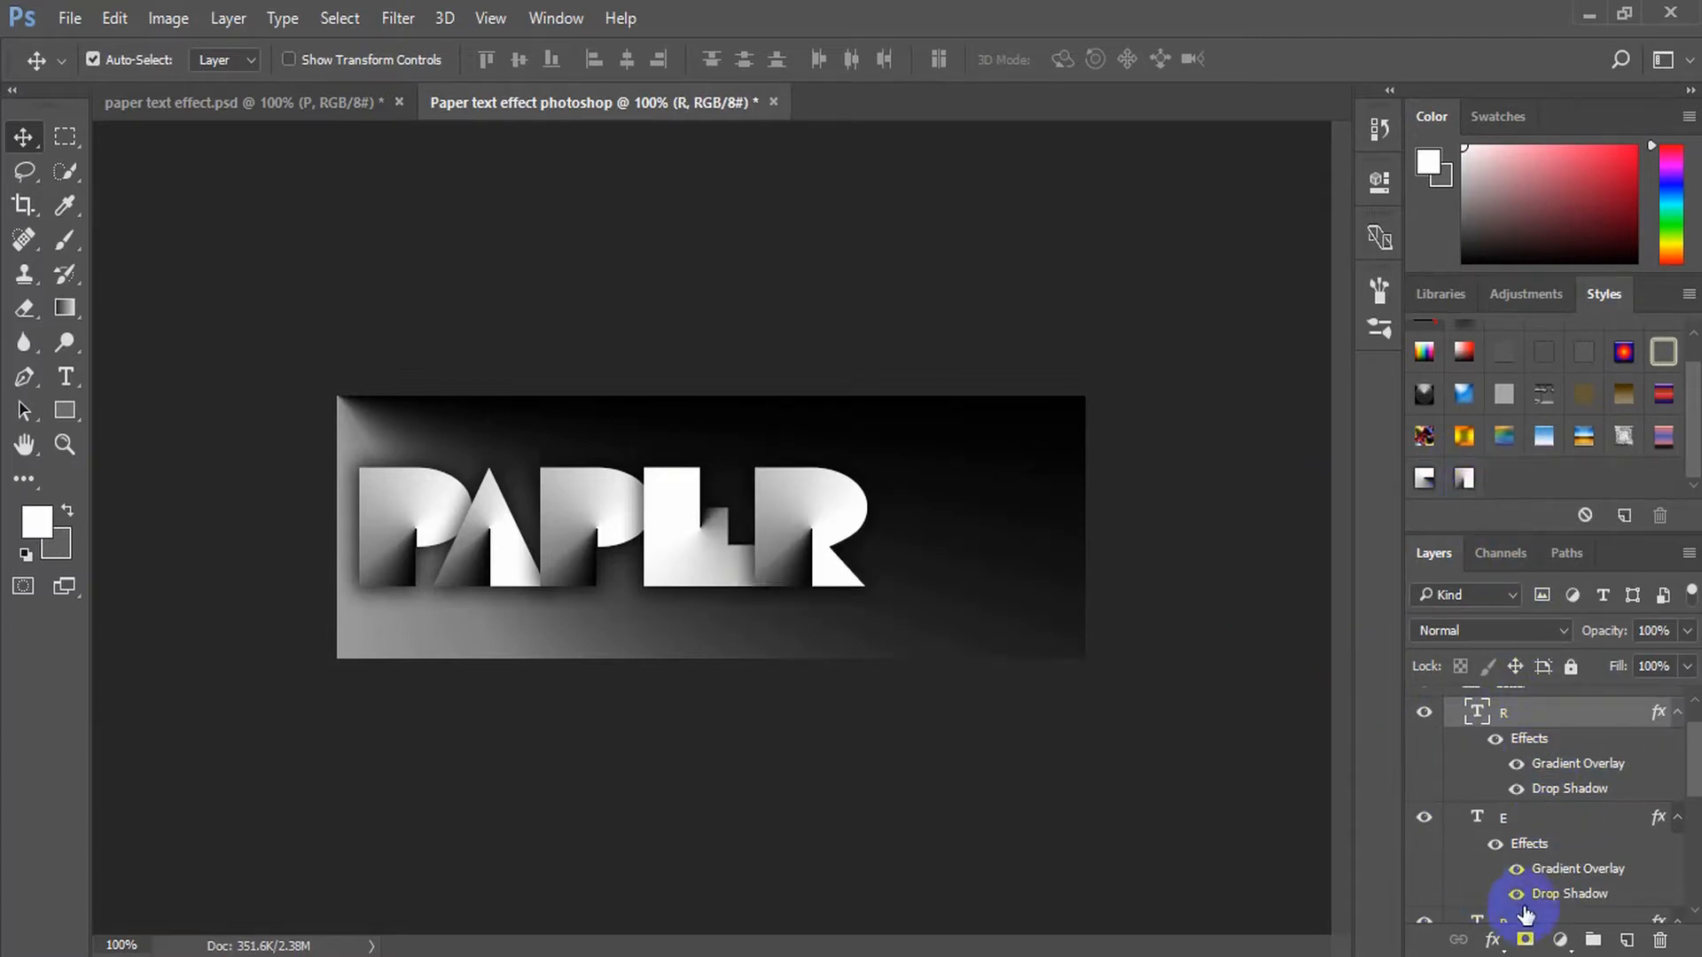
Collapse the effects lists of all five letter layers and close the Letter group
scroll(1597, 788, "up", 1)
left_click(1676, 763)
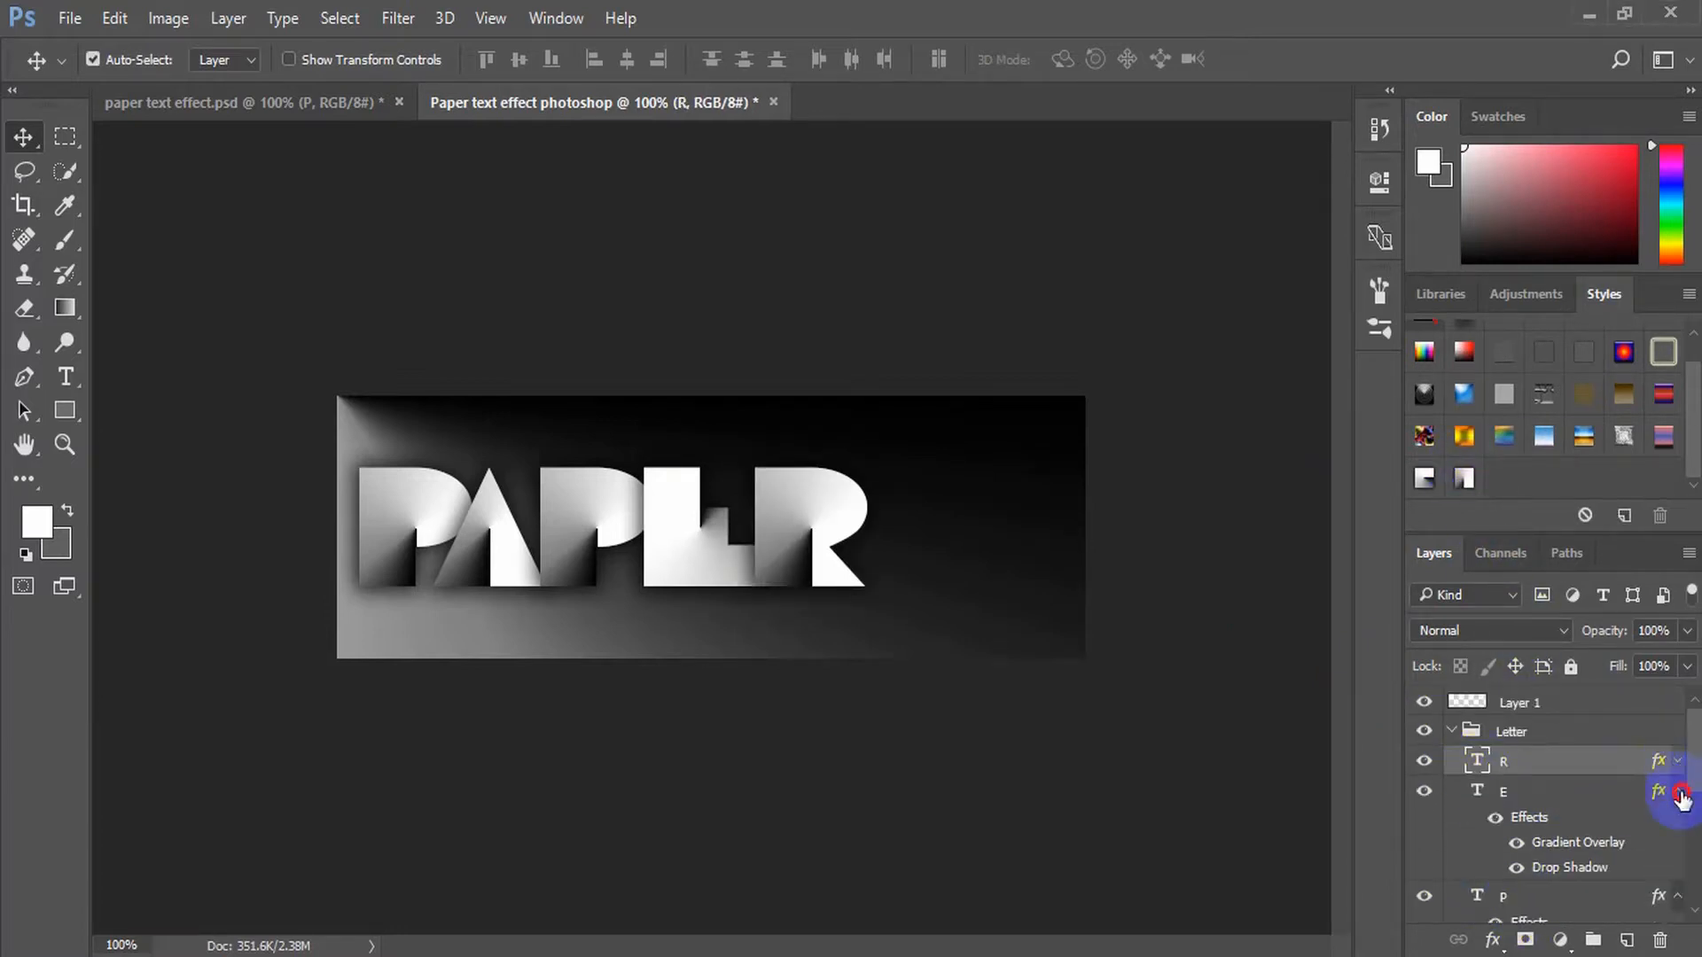
left_click(1677, 791)
left_click(1676, 820)
left_click(1677, 851)
left_click(1677, 881)
left_click(1498, 731)
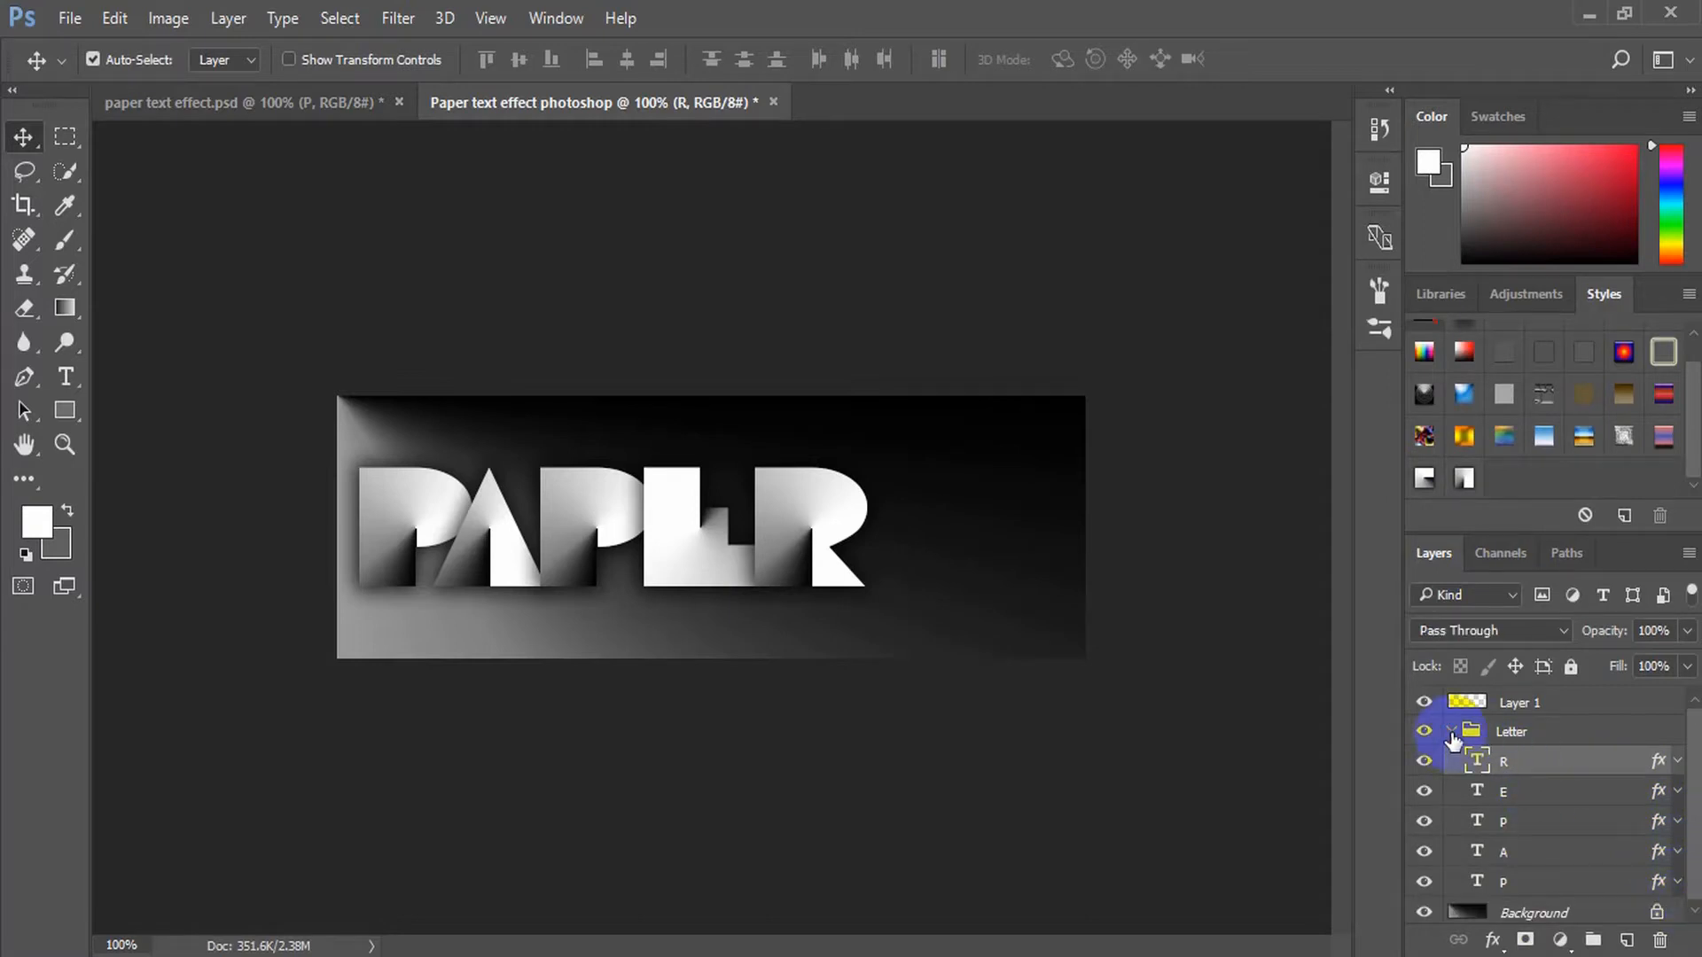
left_click(1450, 732)
Rename the empty layer above the Letter group as Fill Color
left_click(1549, 707)
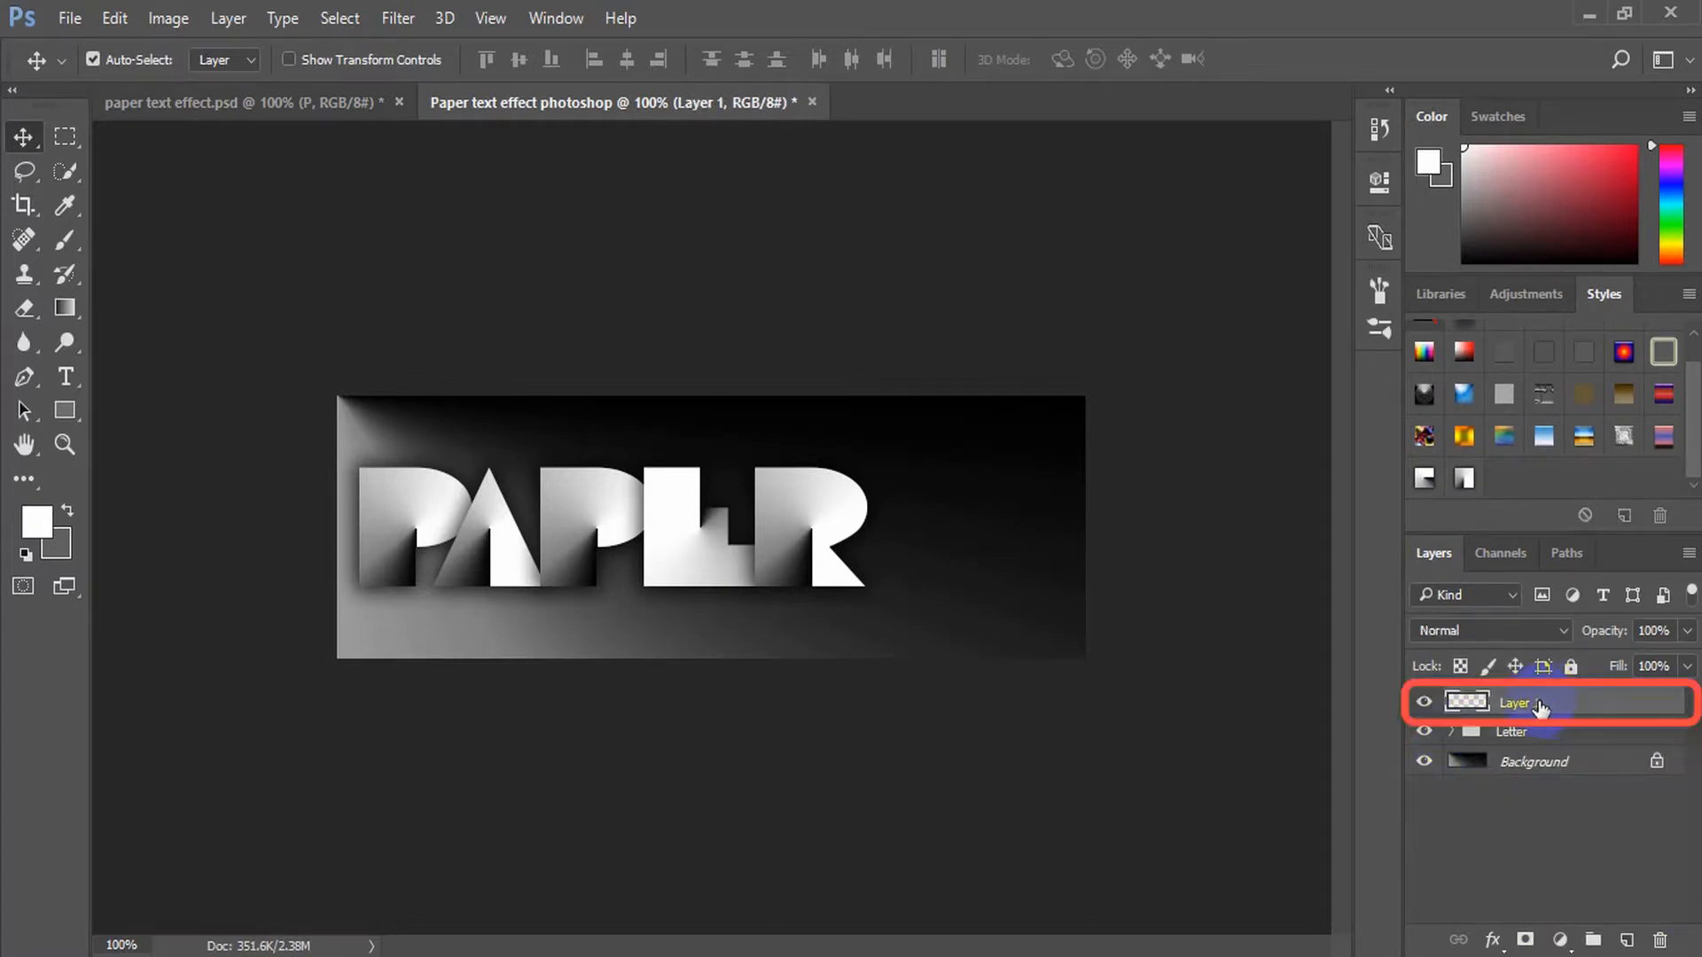
double_click(1519, 704)
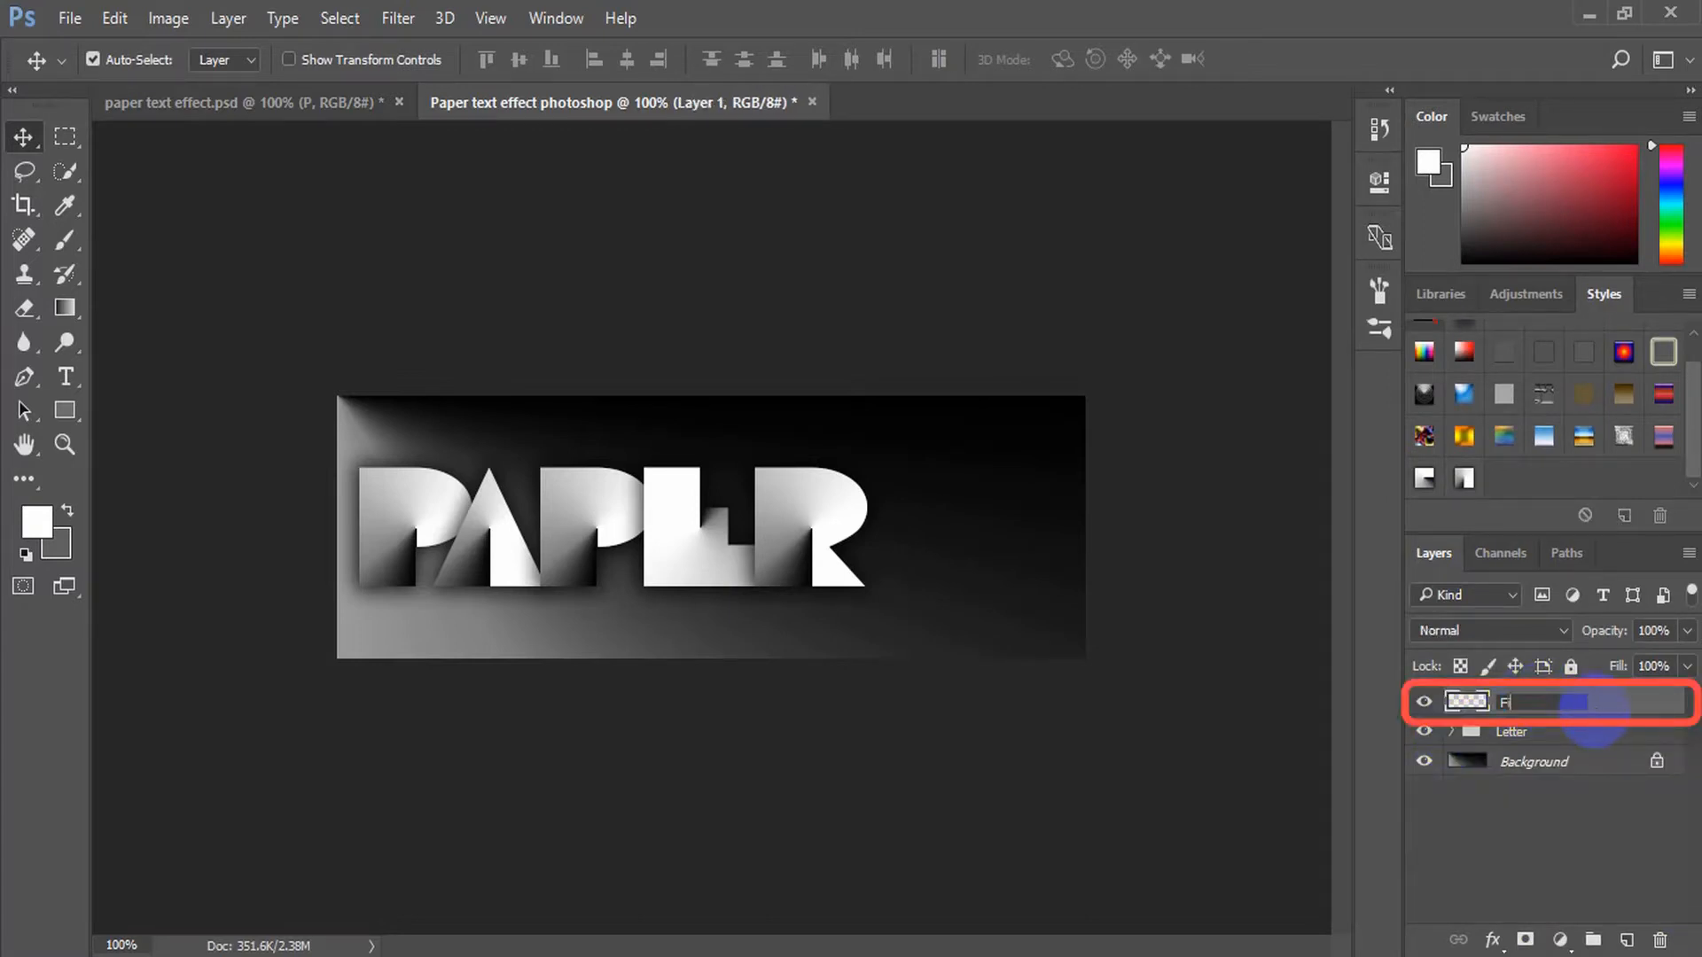
left_click(1596, 713)
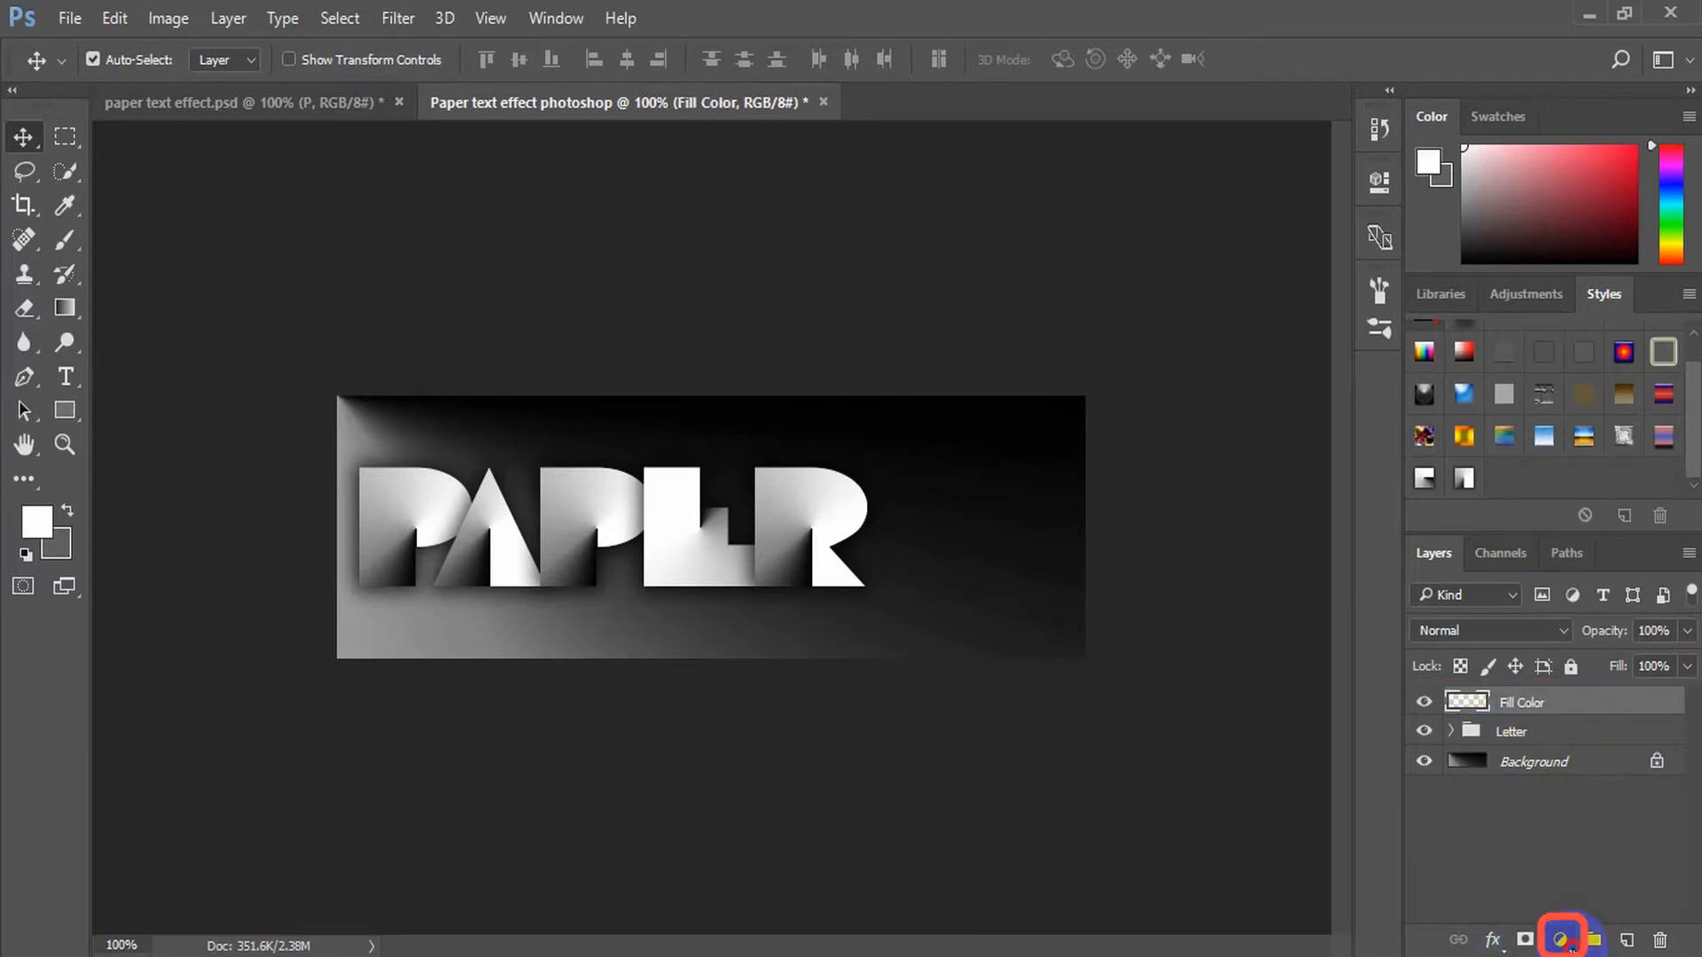
Turn the Fill Color layer into a Solid Color fill with the colour ffa200
left_click(1562, 940)
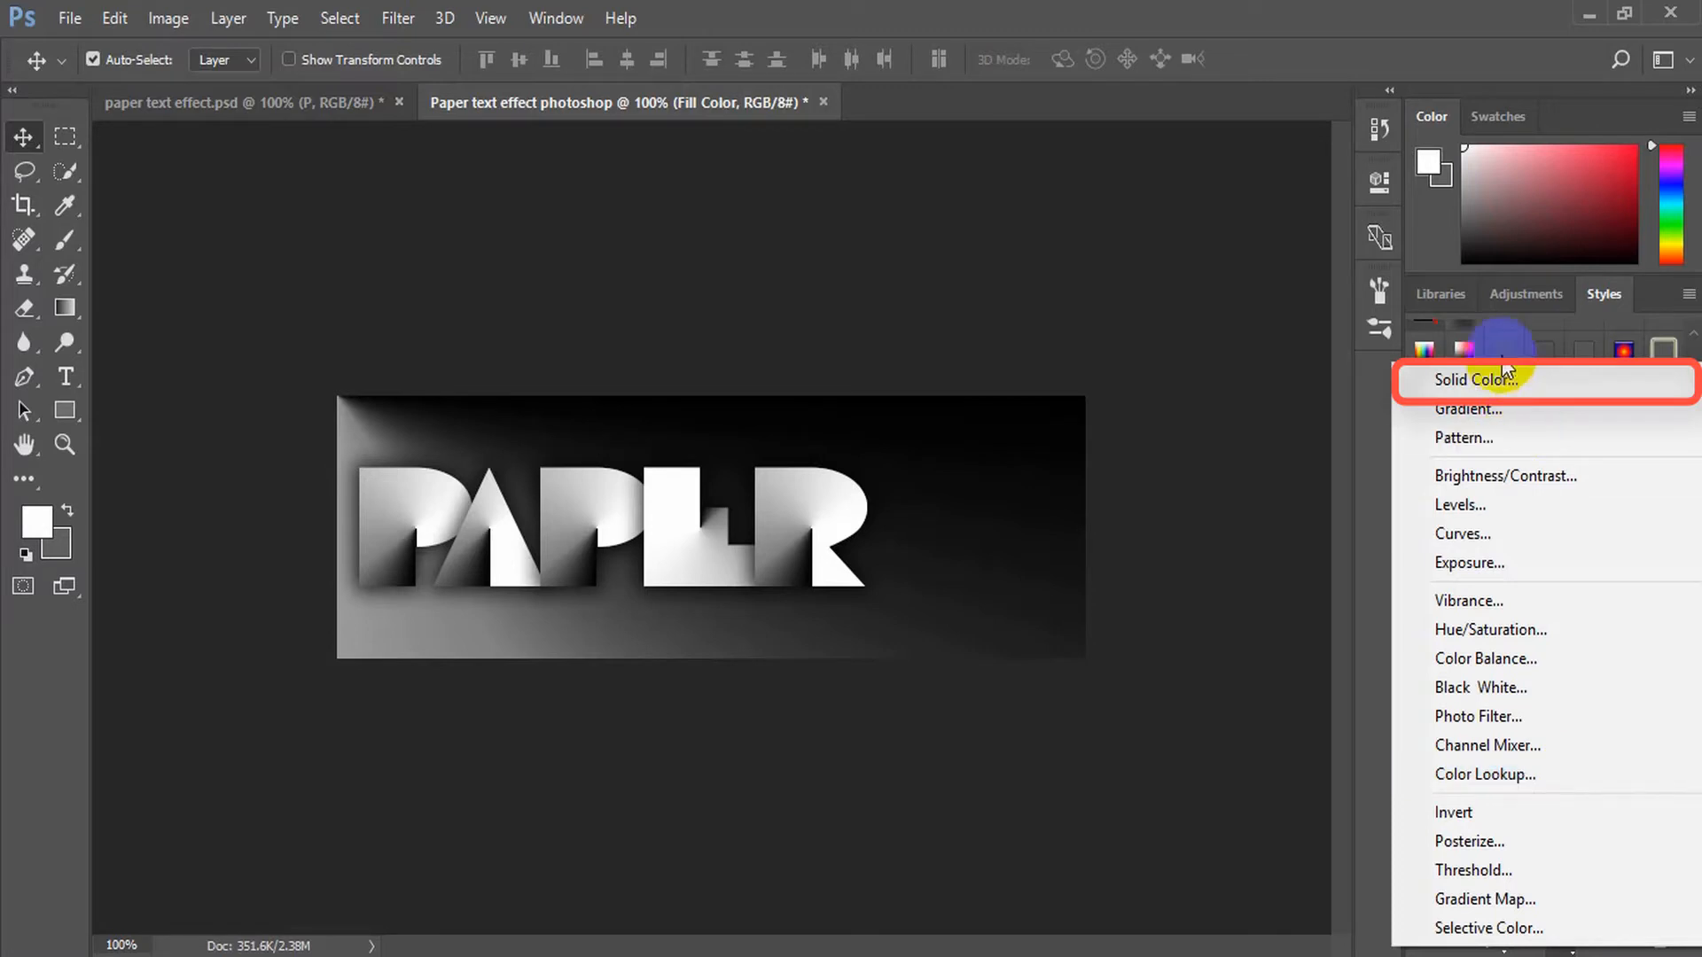
left_click(1495, 383)
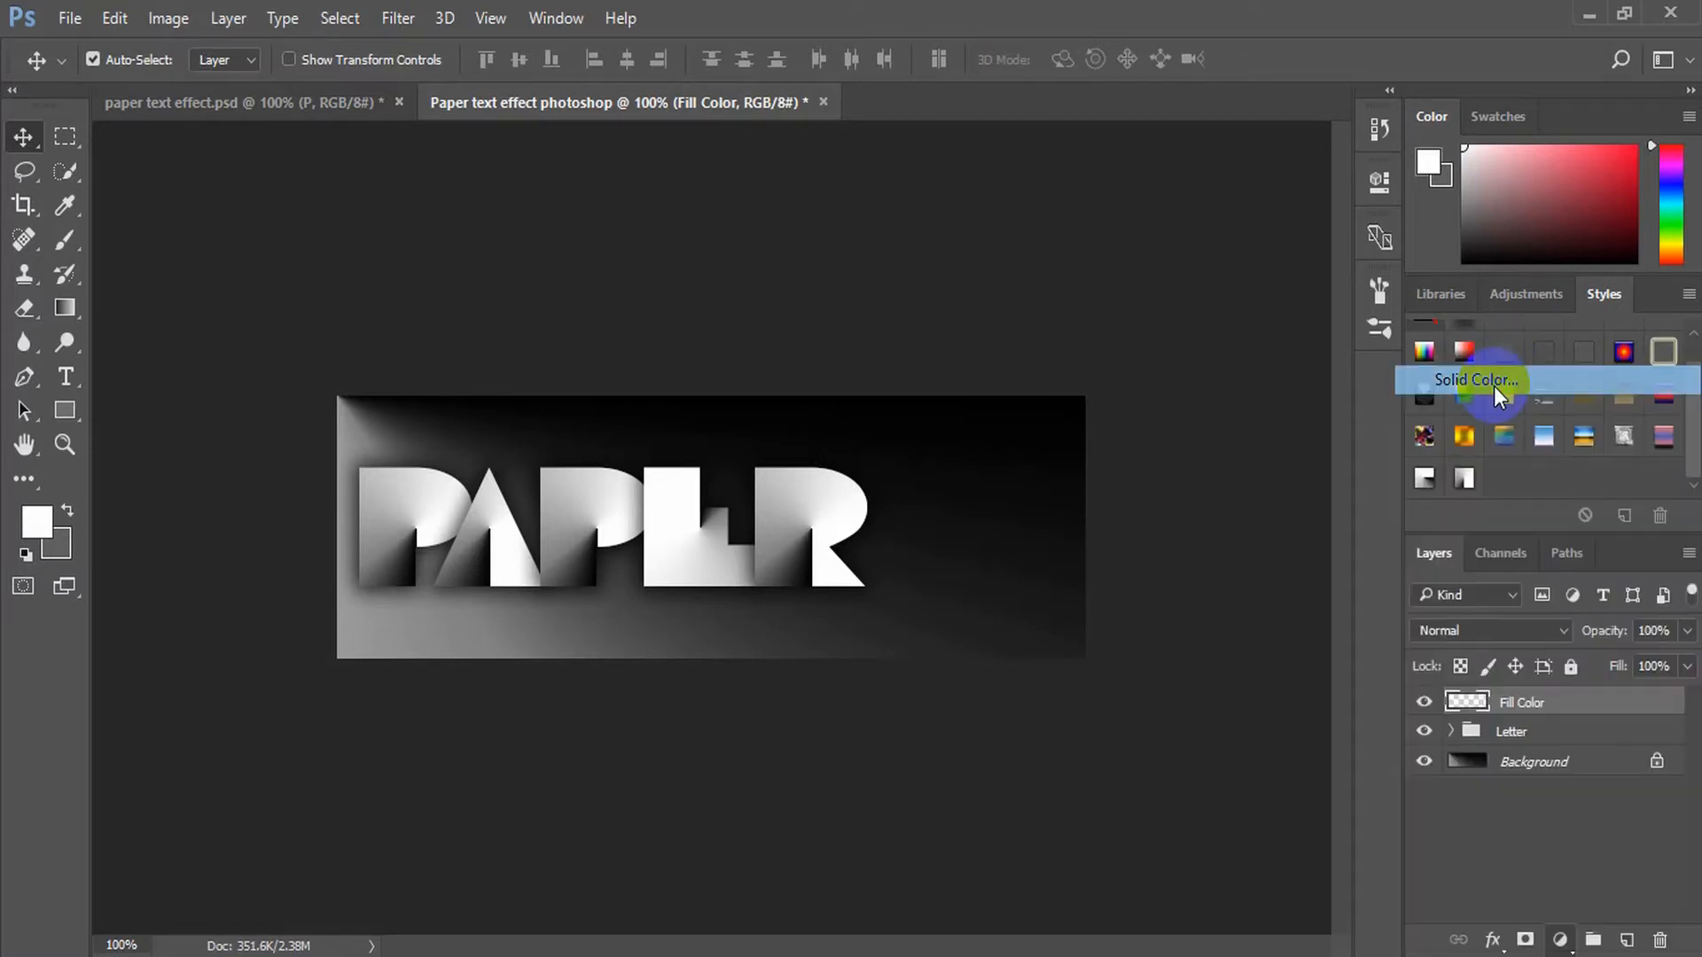
type("ffa200")
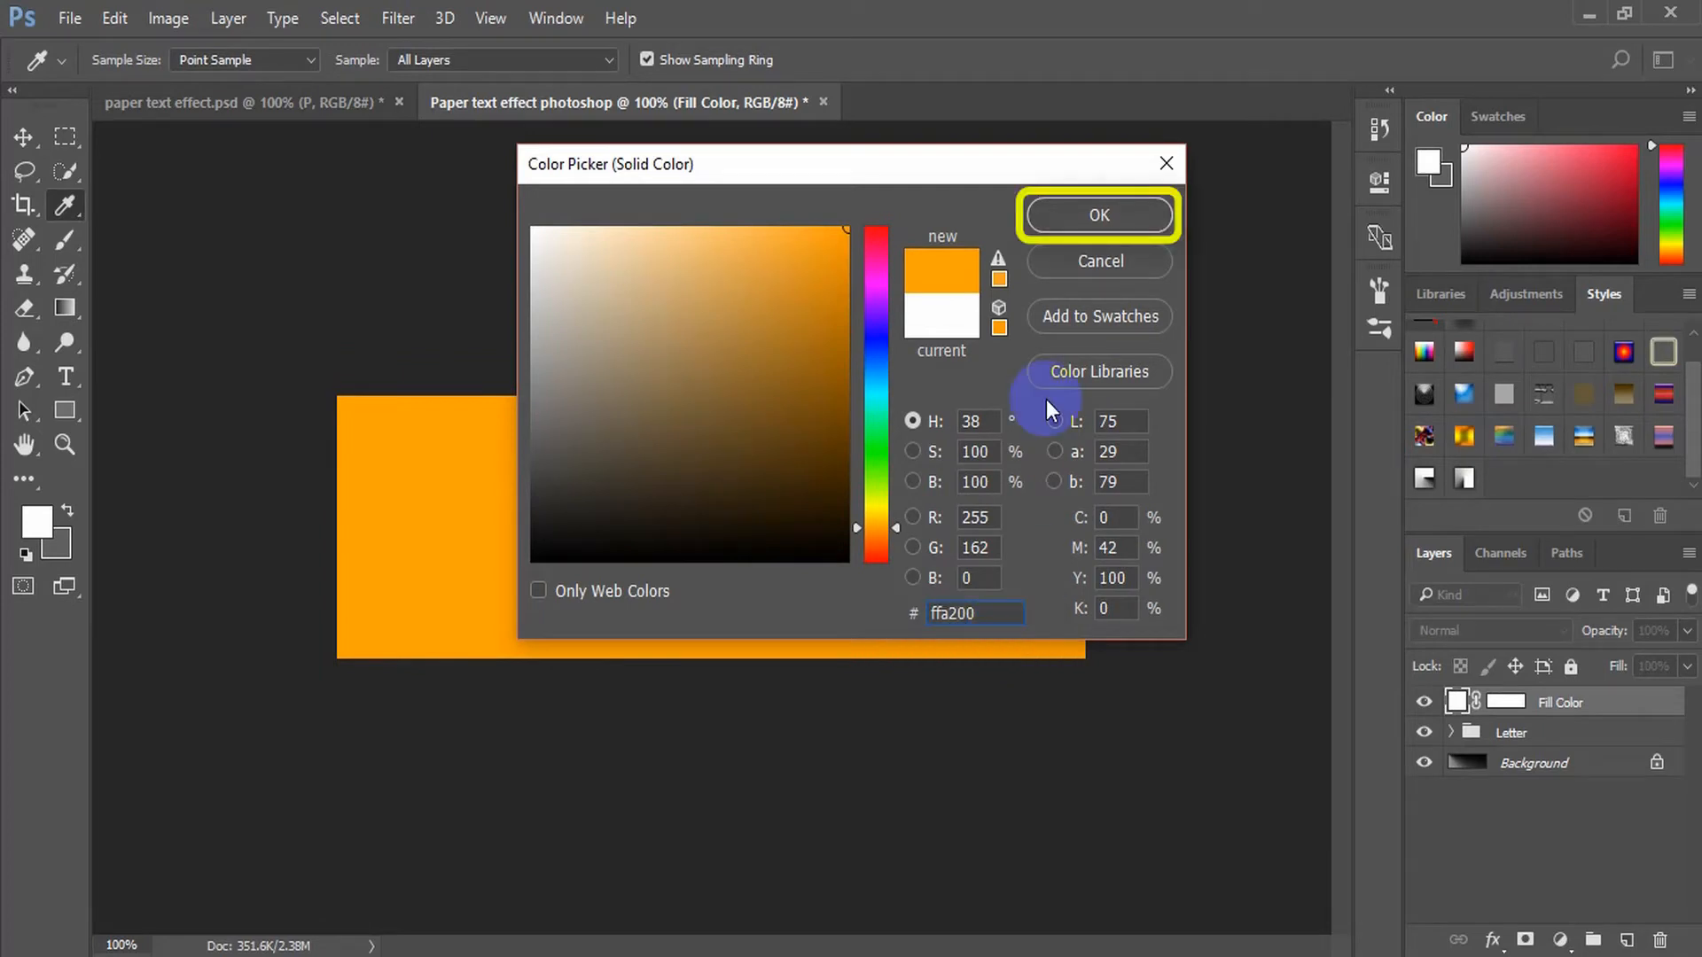
left_click(1119, 208)
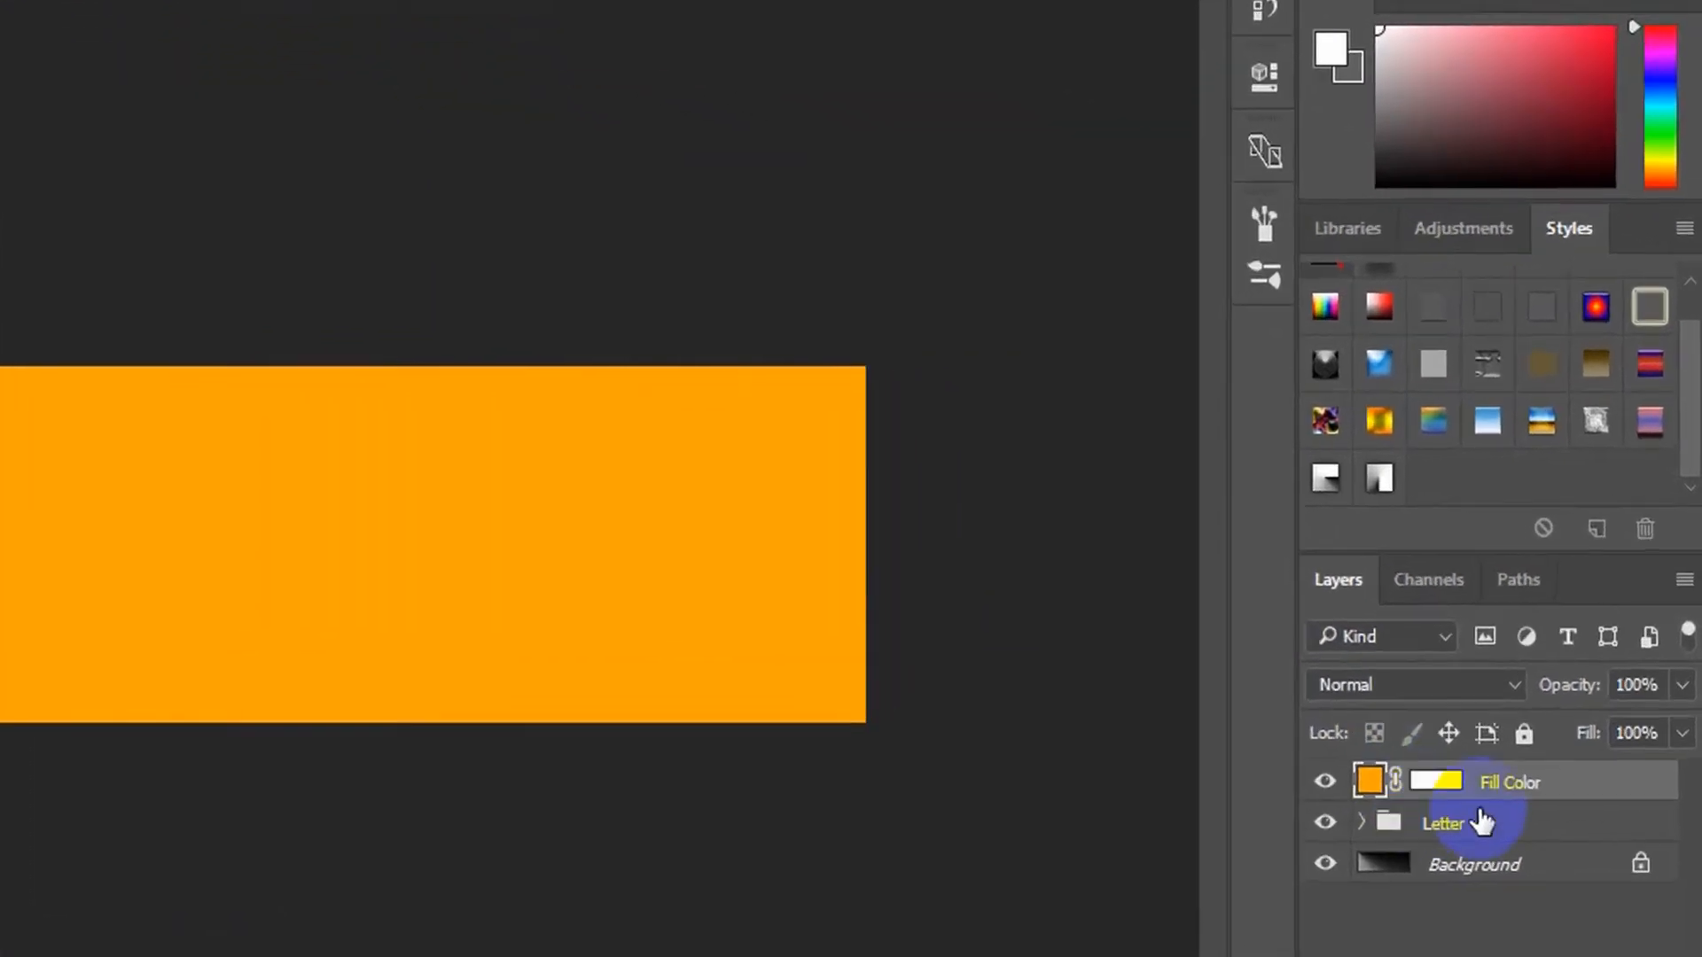
Set the Fill Color layer's blend mode to Soft Light
left_click(1327, 753)
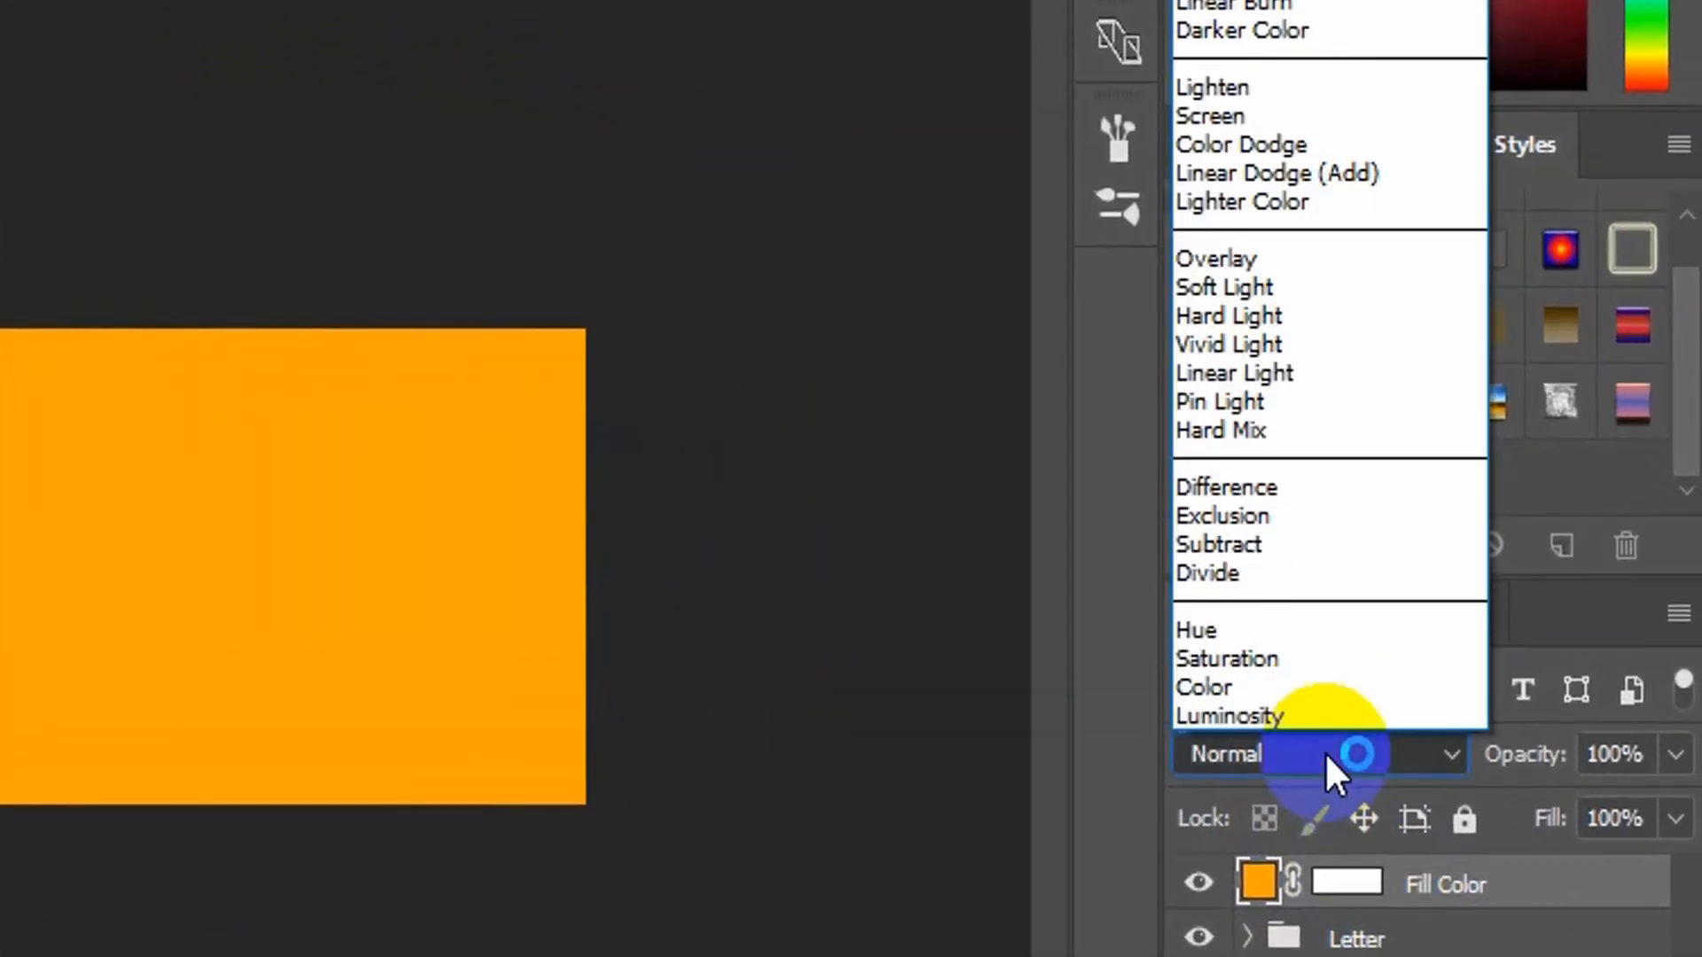
left_click(1244, 286)
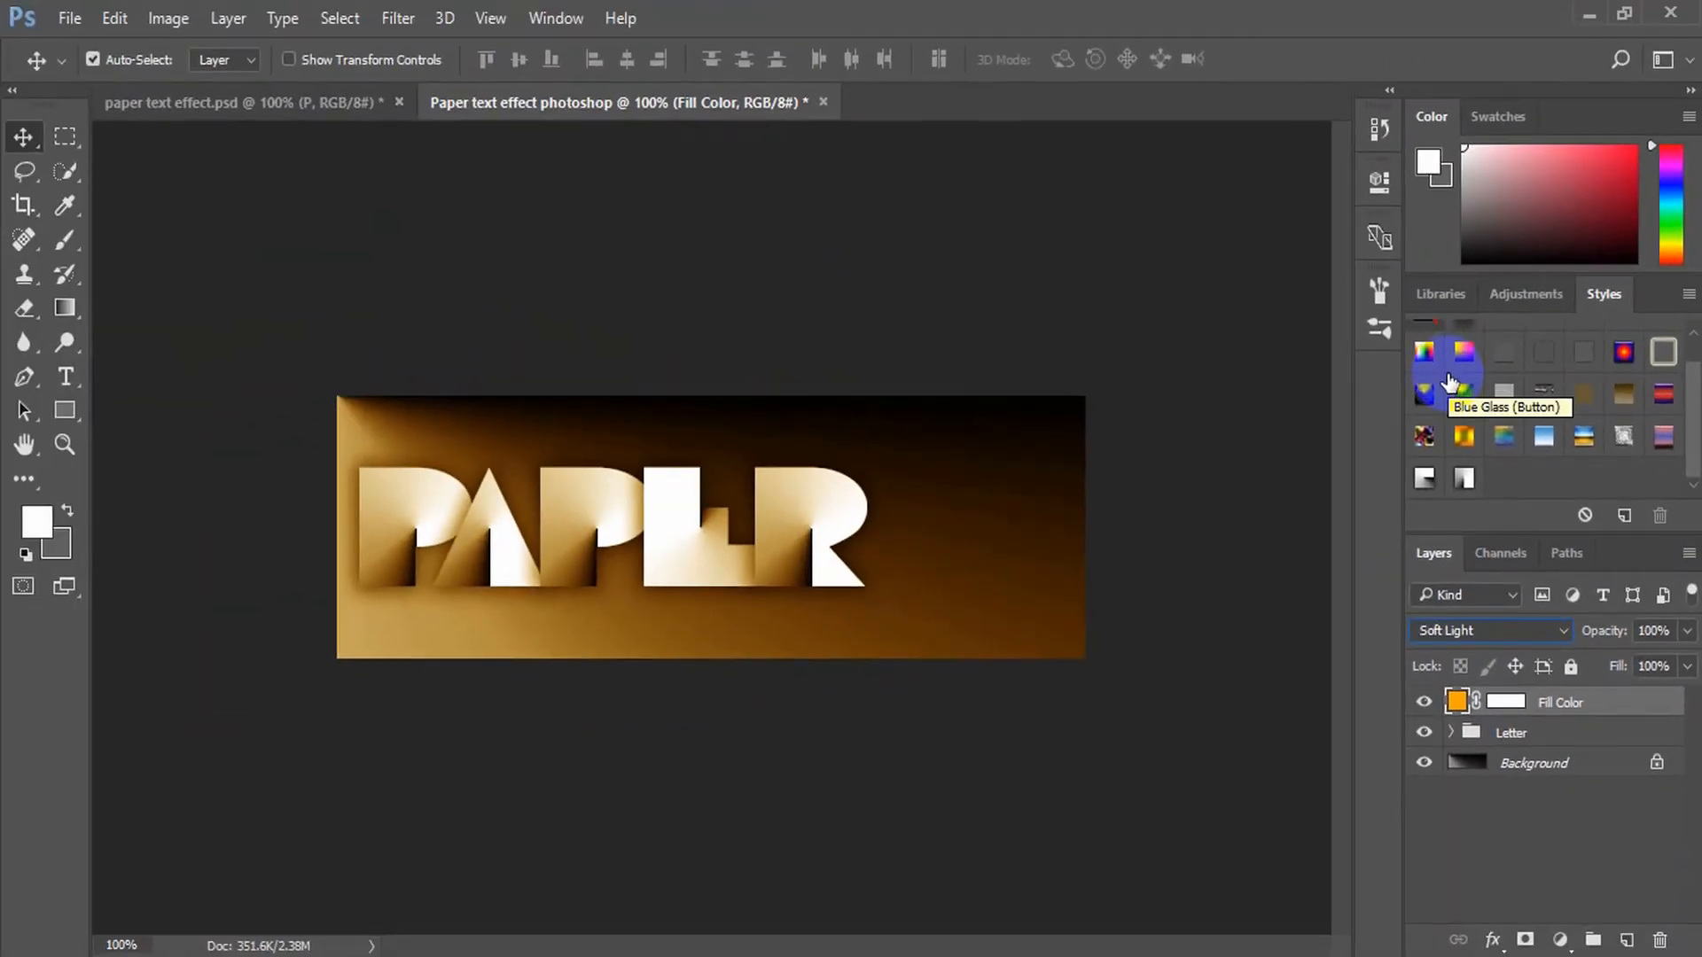
left_click_drag(1436, 404, 1488, 734)
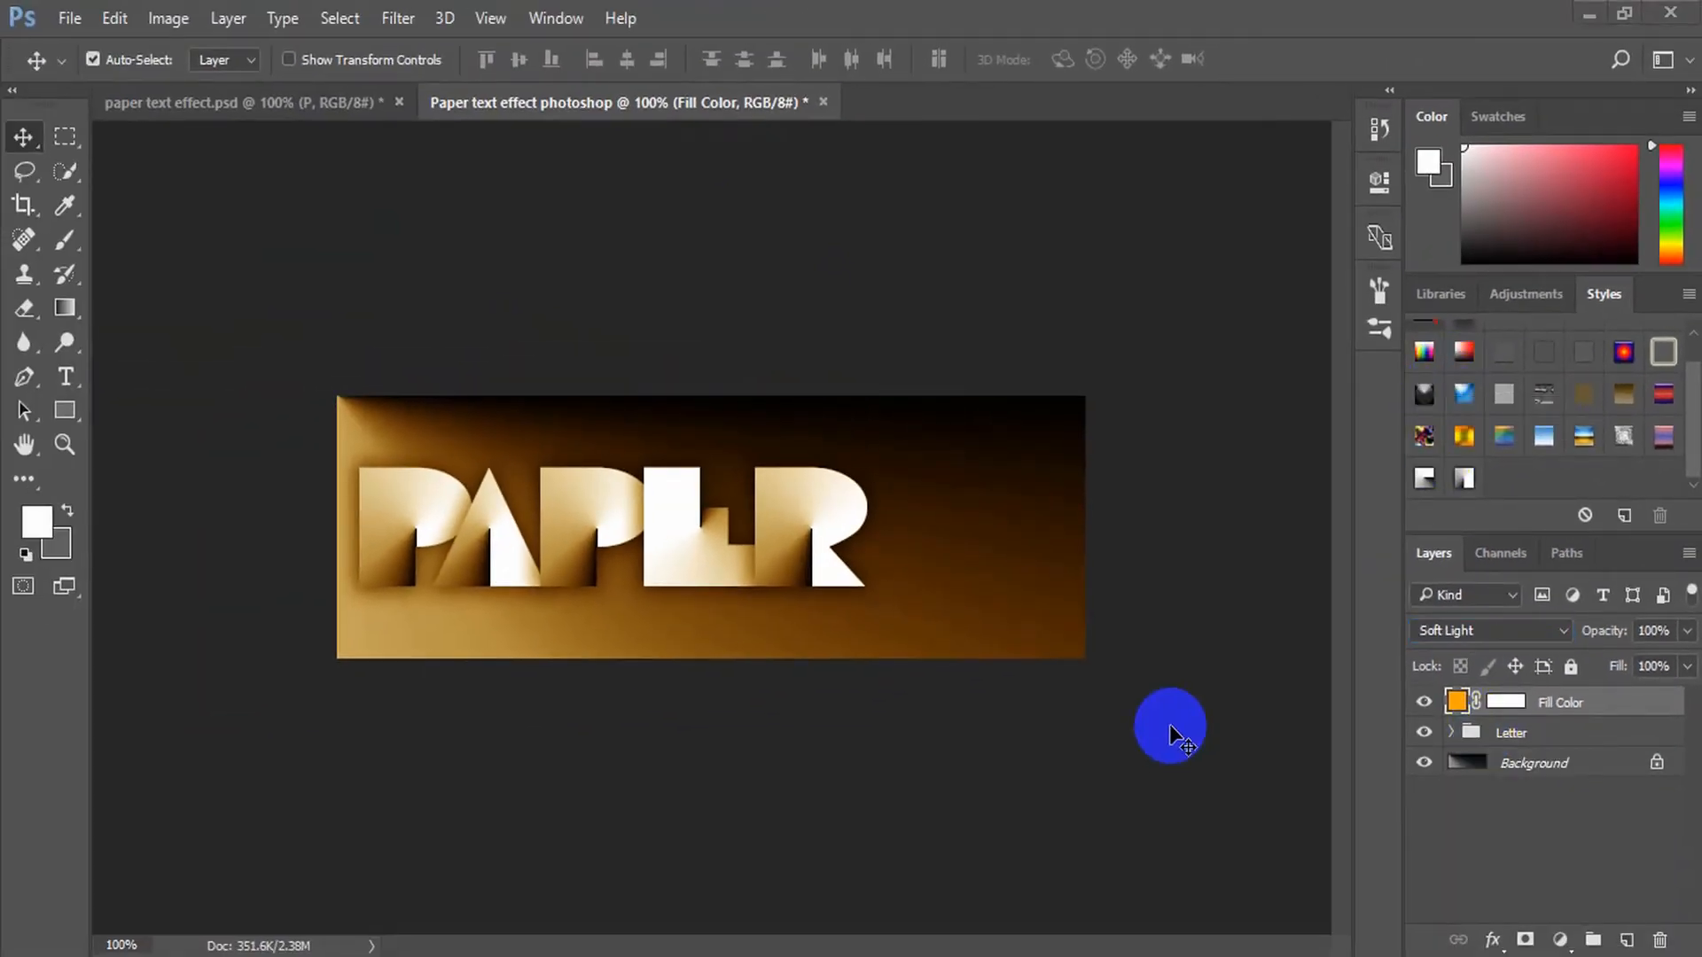
Center the Letter group horizontally on the Background layer, leaving only the Letter group selected
left_click(1528, 738)
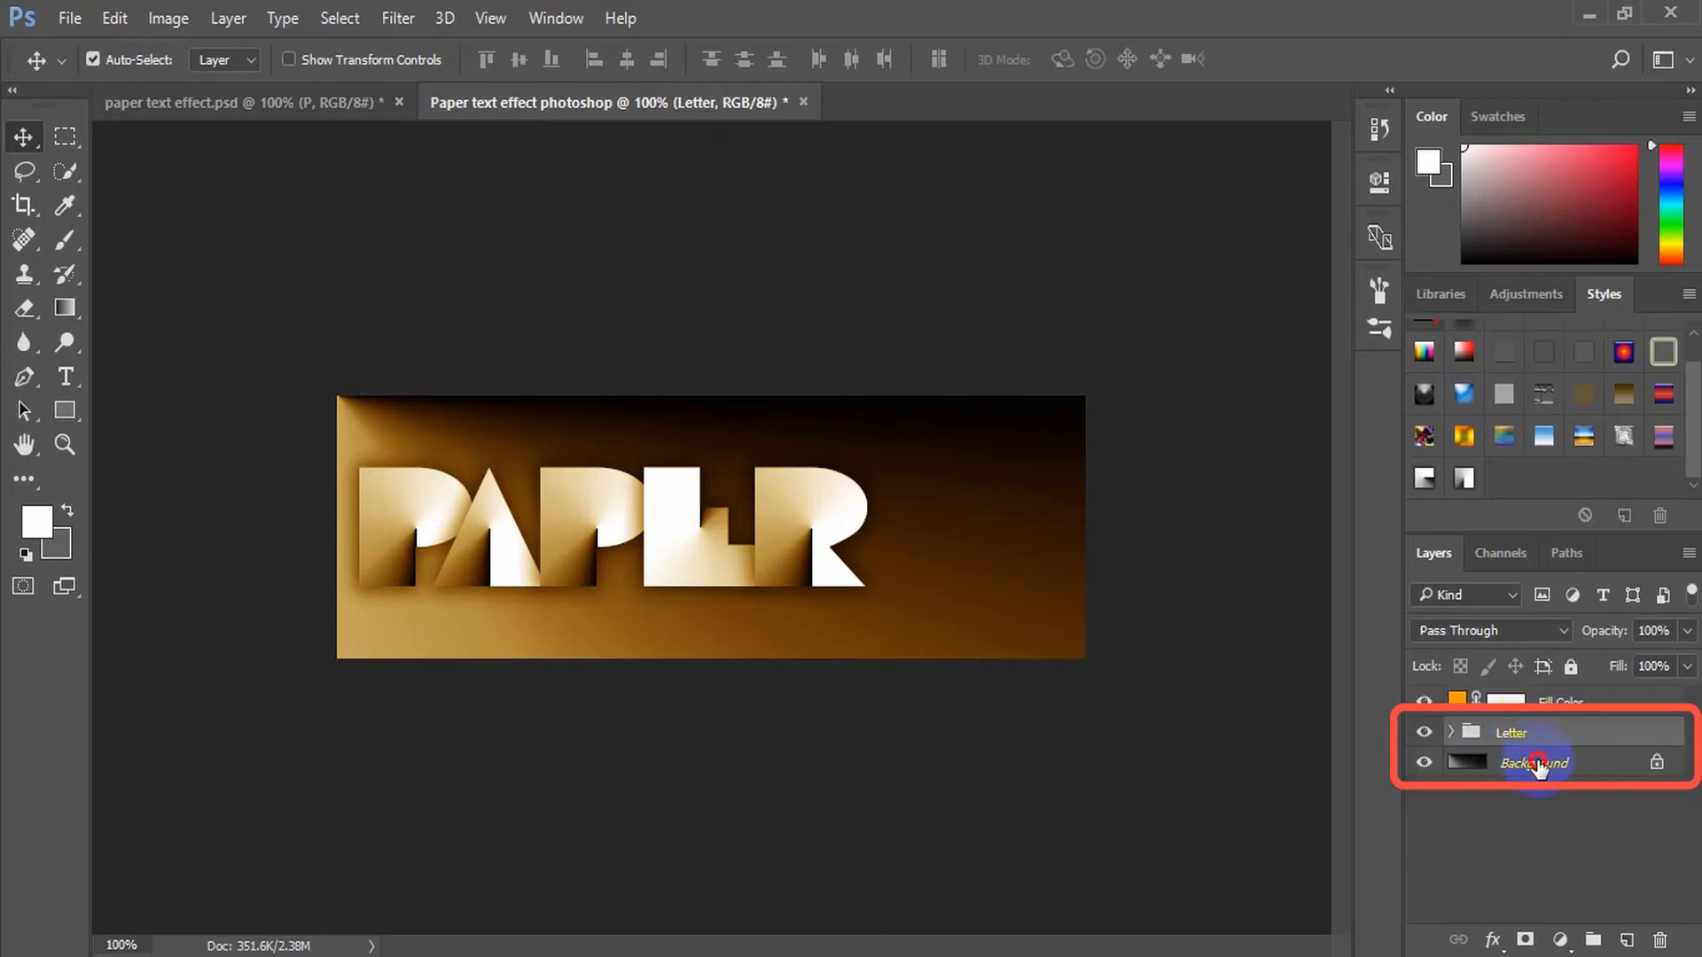
left_click(1536, 767, "ctrl")
left_click(629, 62)
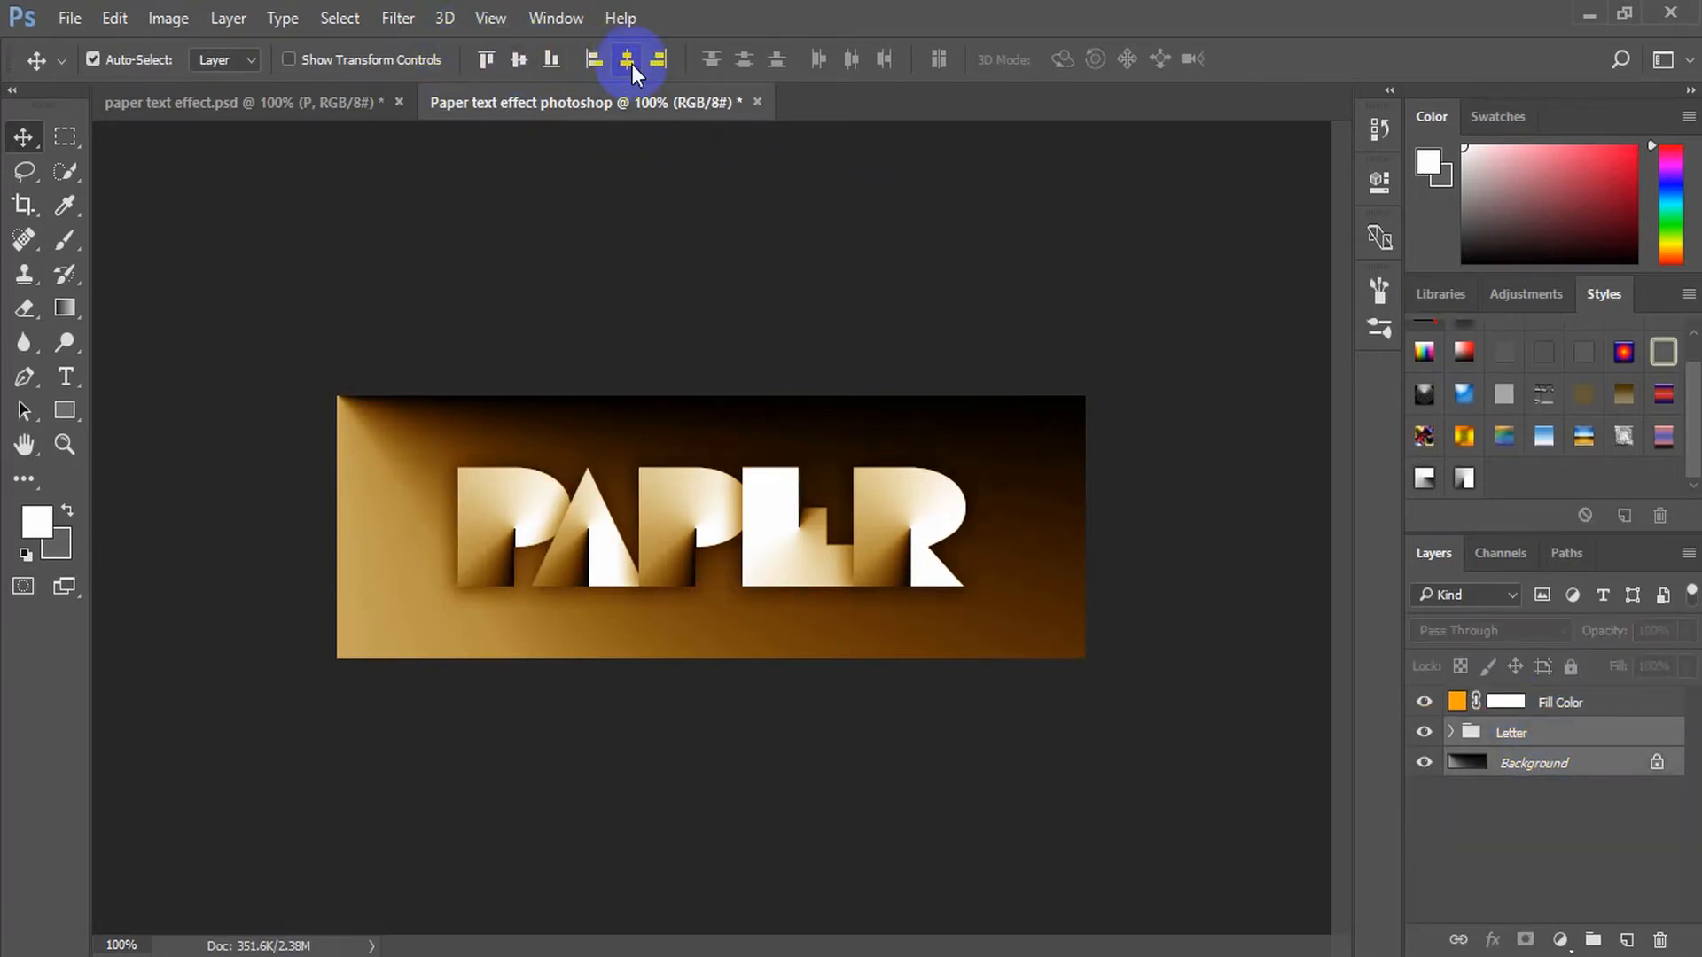
left_click(1522, 760)
left_click(1522, 738)
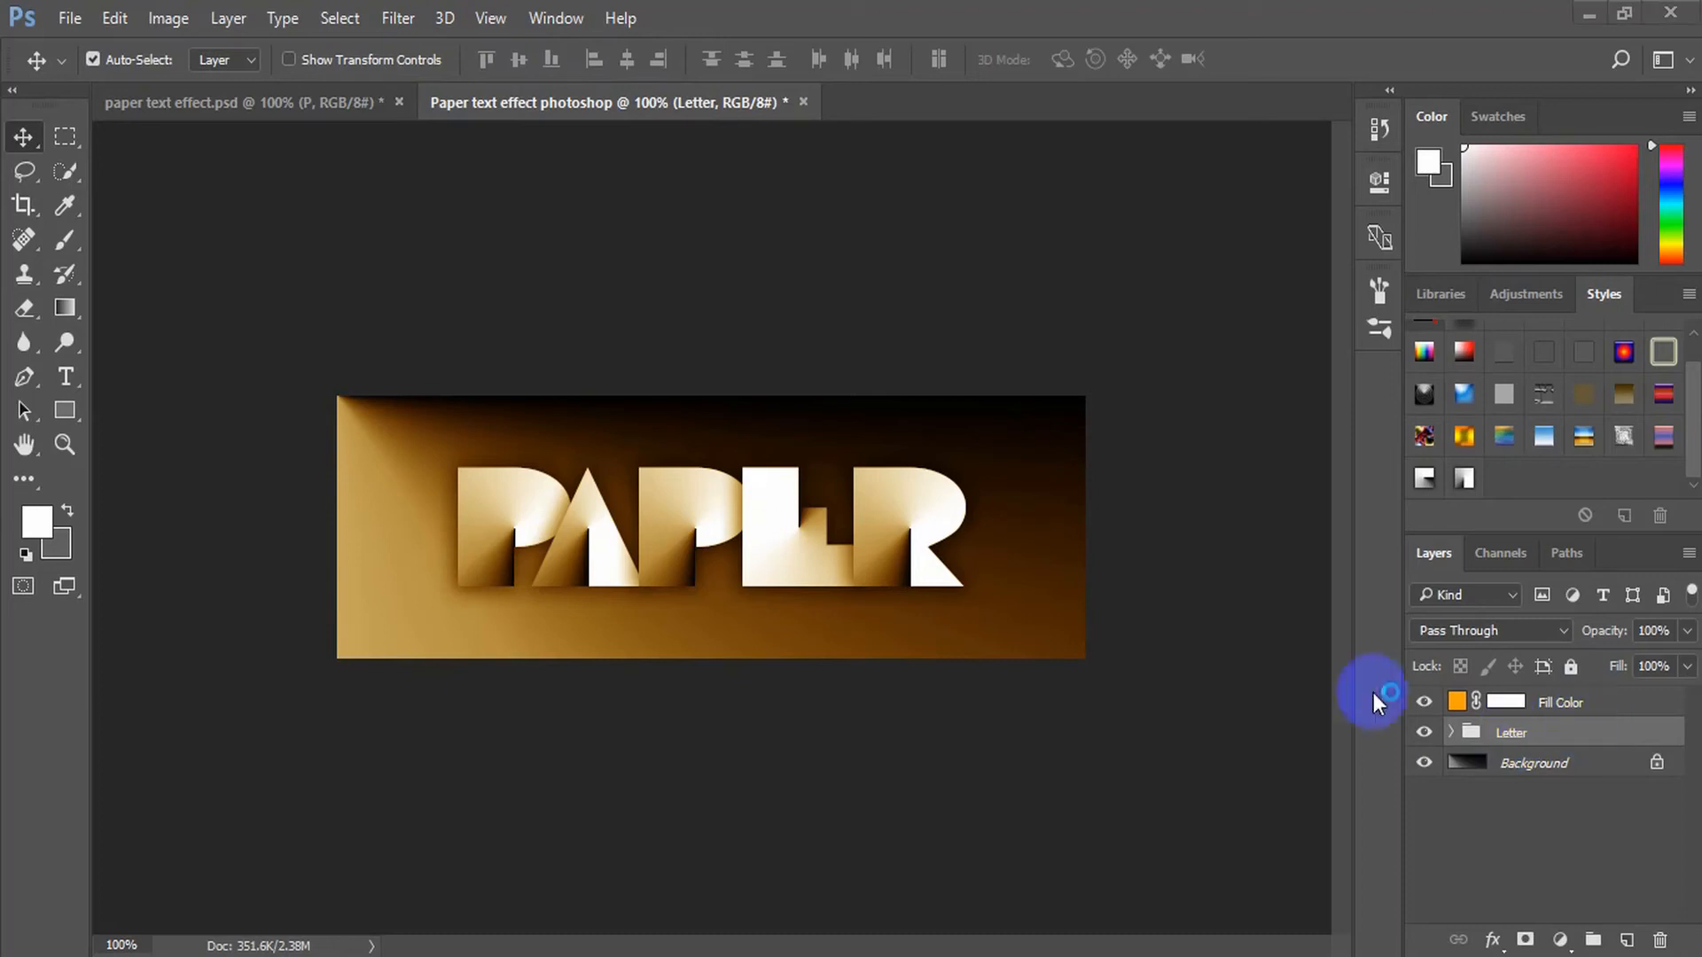
Save the document to the Desktop as a layered Photoshop file named Paper text effect photoshop
left_click(69, 18)
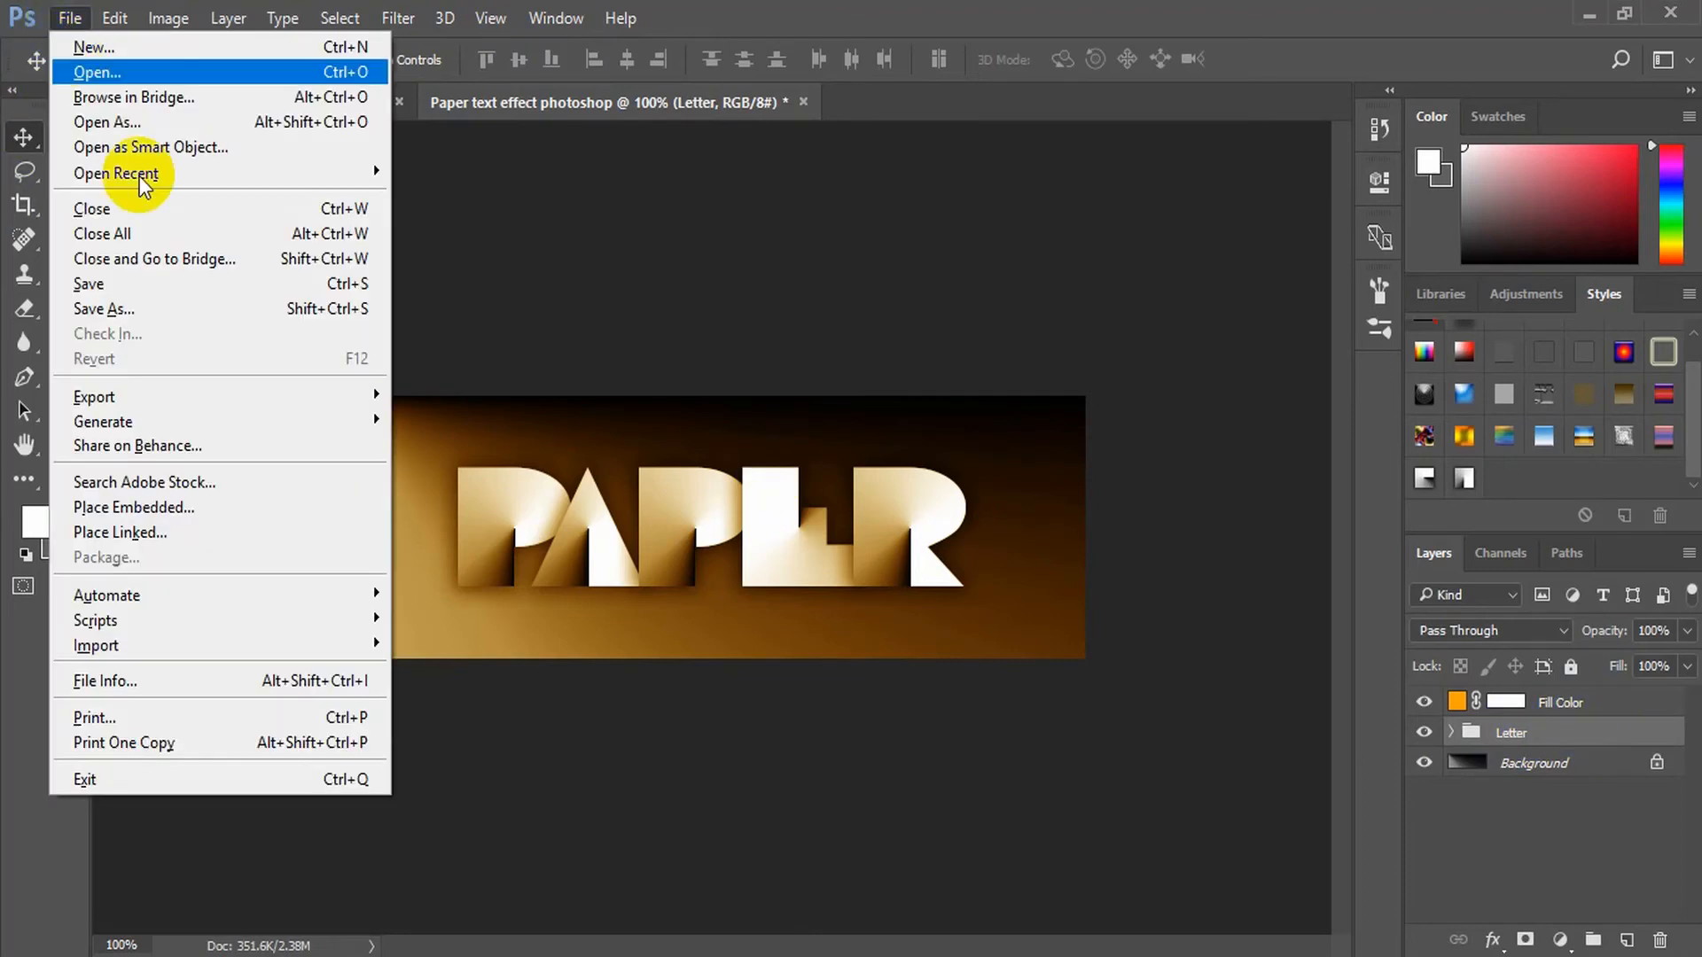
left_click(151, 319)
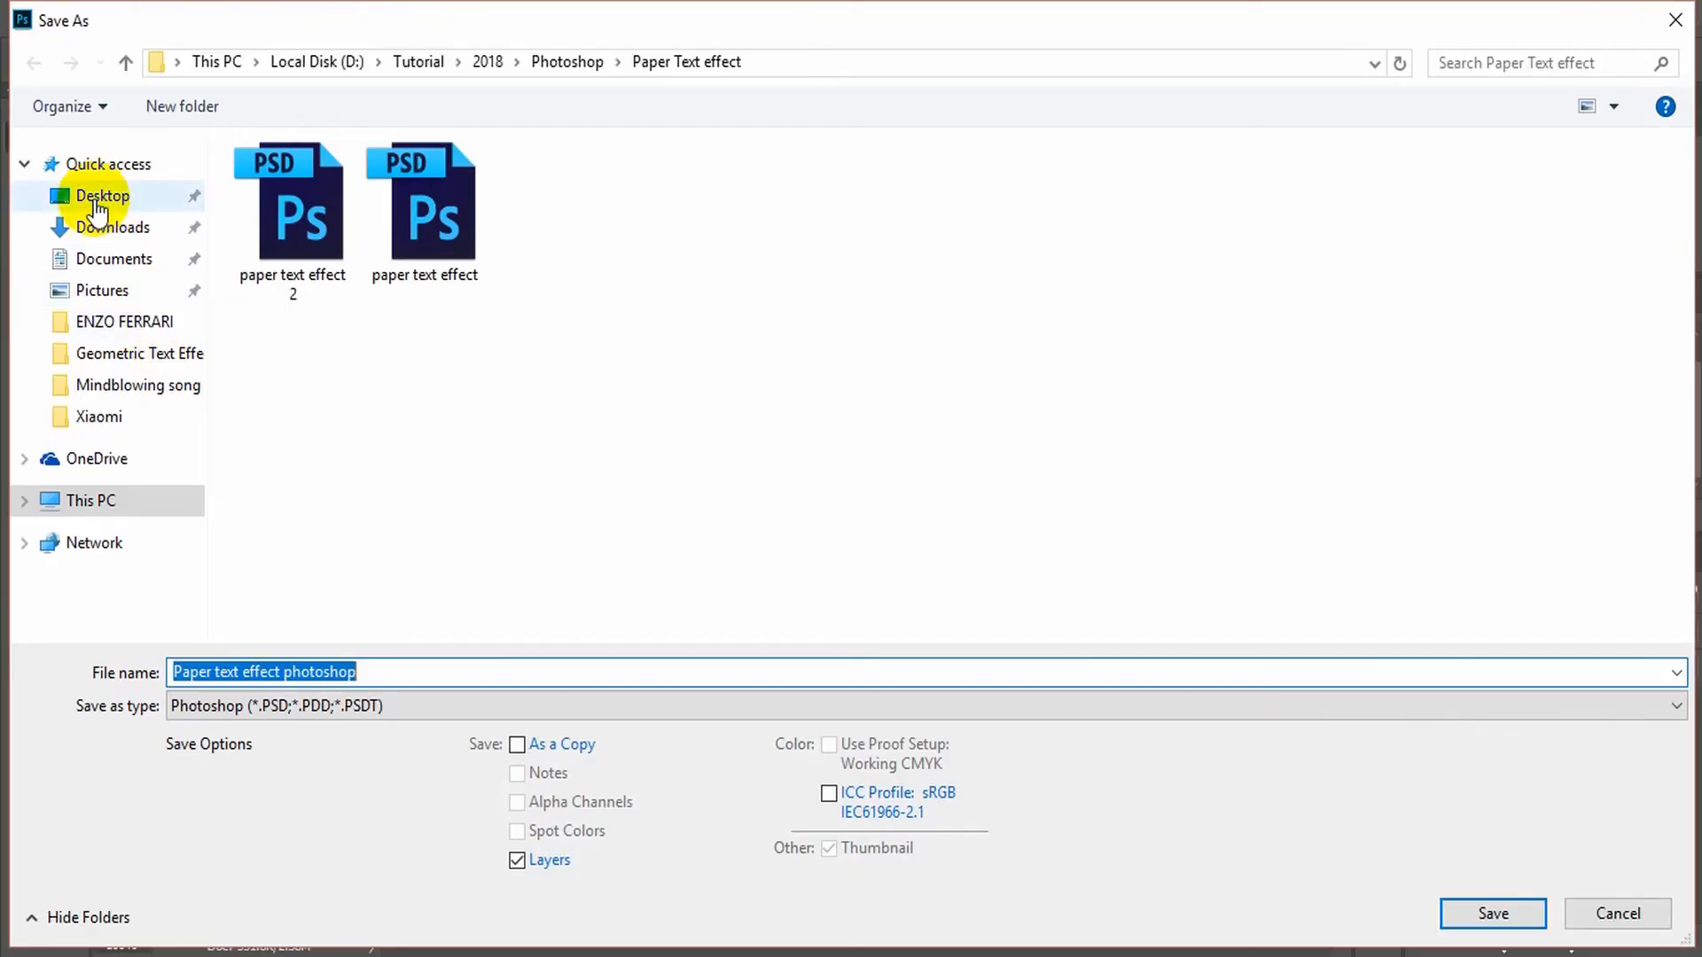
left_click(99, 198)
left_click(444, 675)
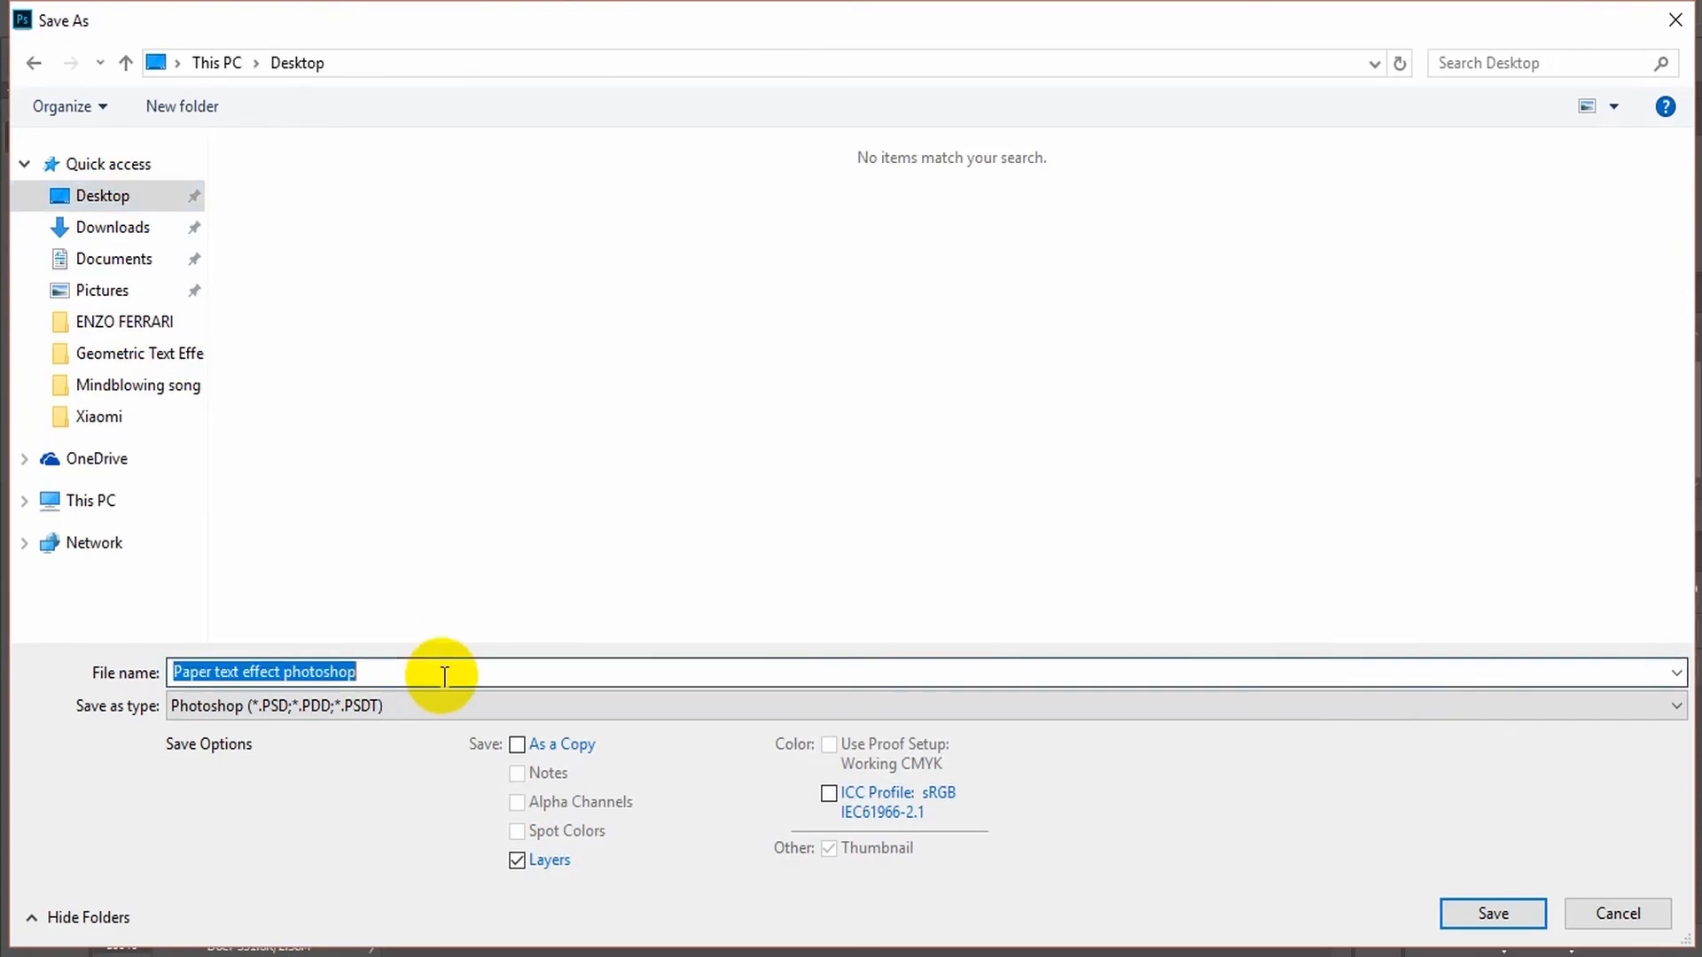
left_click(1508, 915)
left_click(1139, 291)
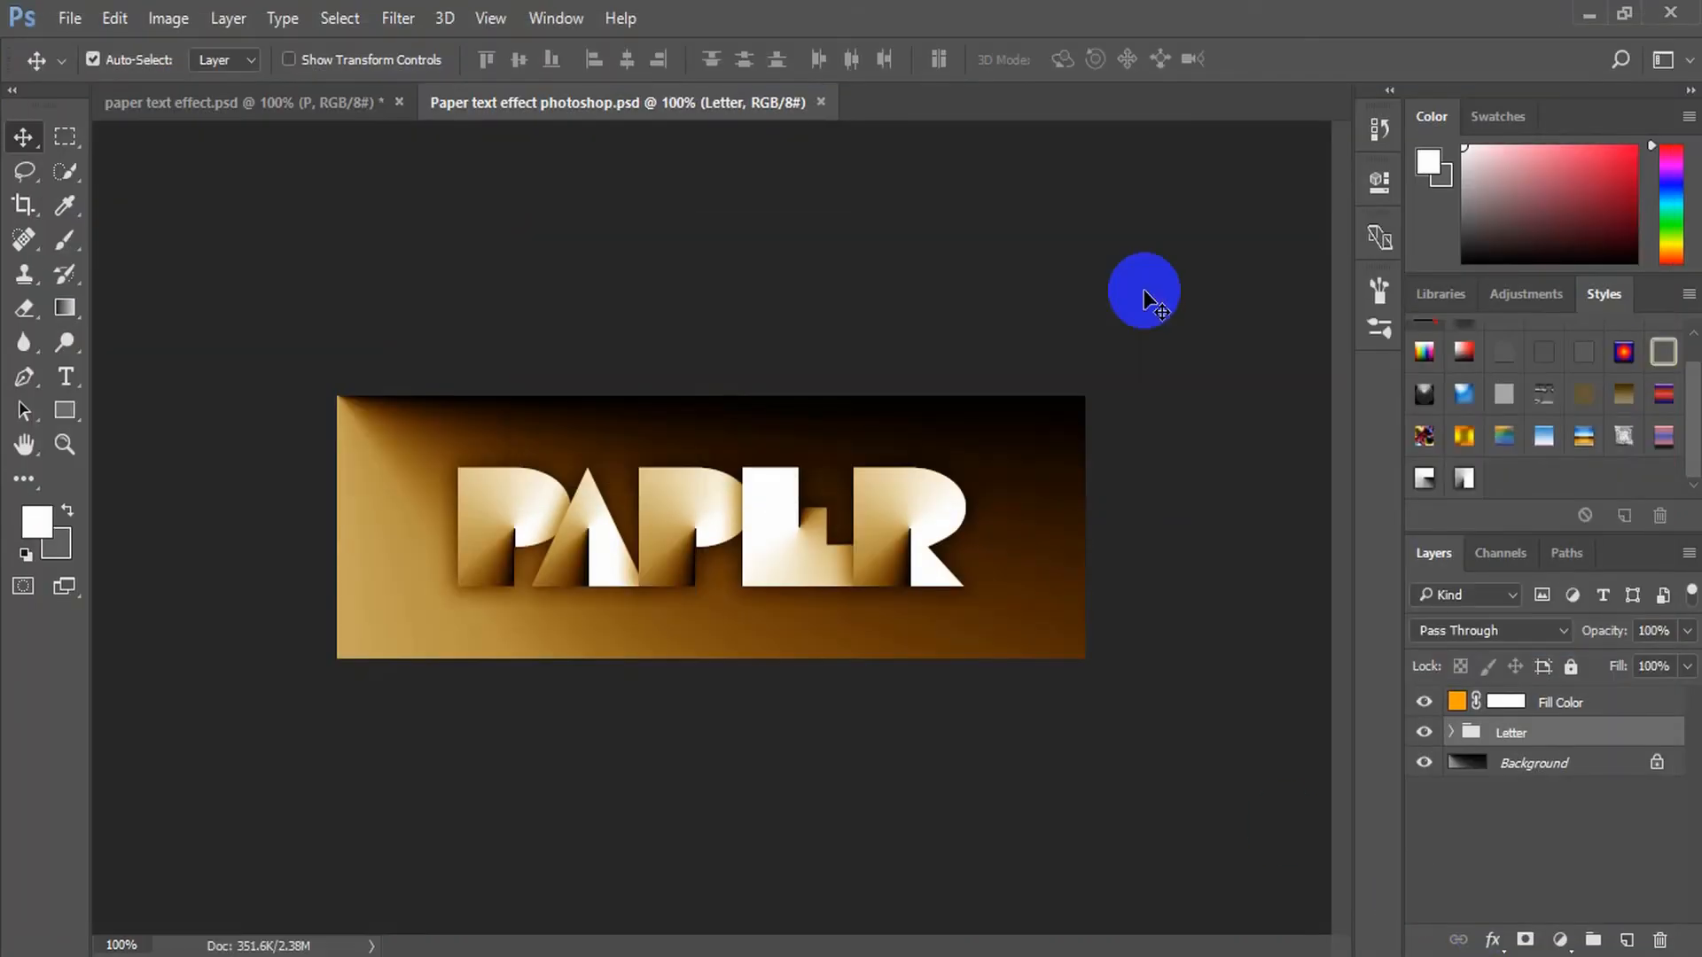